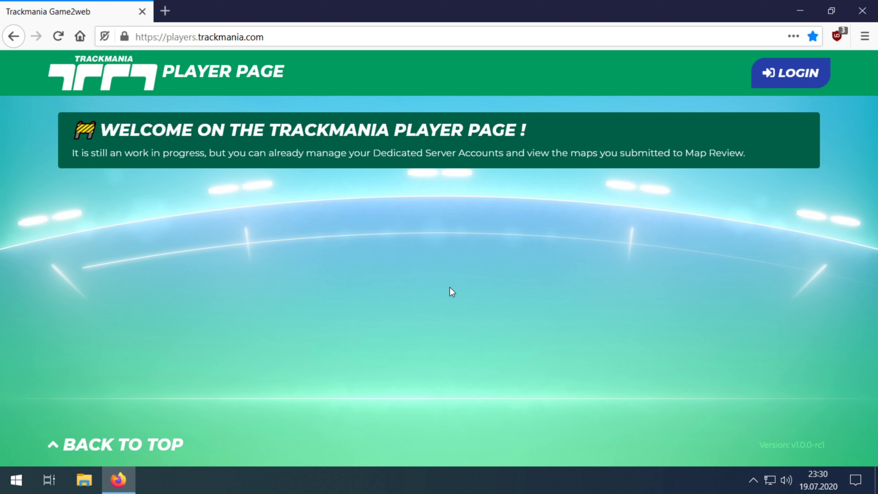
Start the Ubisoft account sign-in from the page's LOGIN button.
left_click(783, 81)
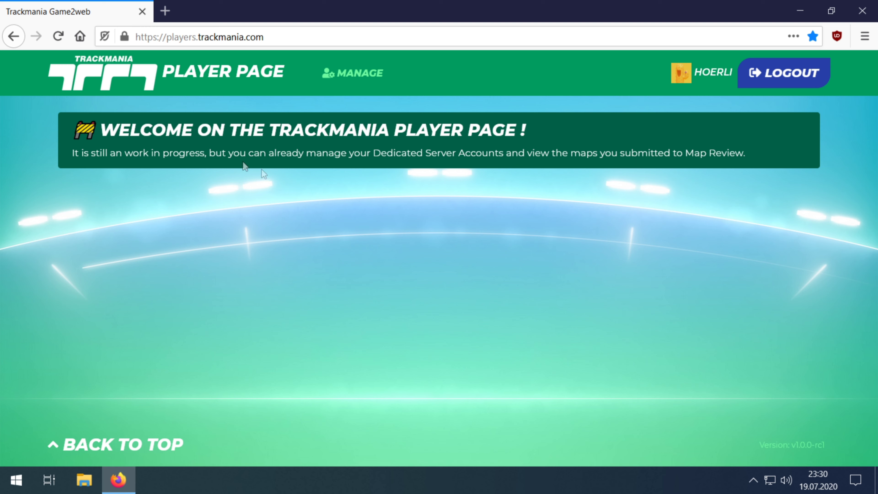
left_click(106, 37)
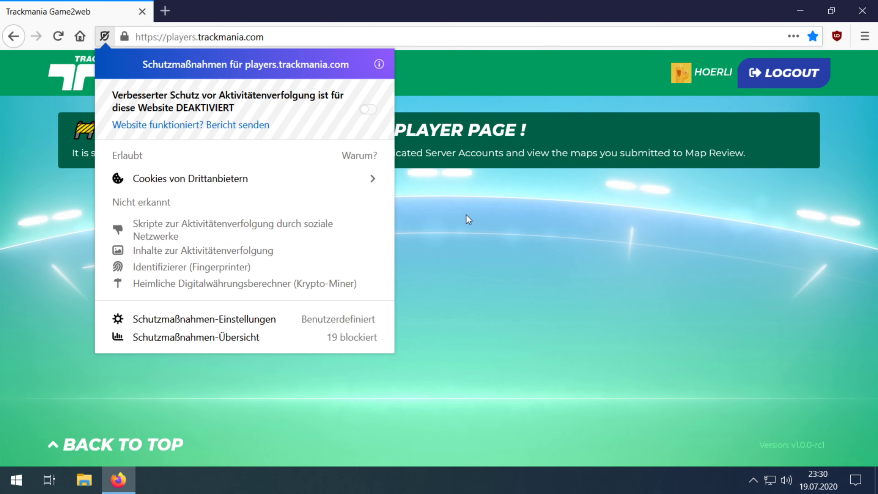
left_click(489, 239)
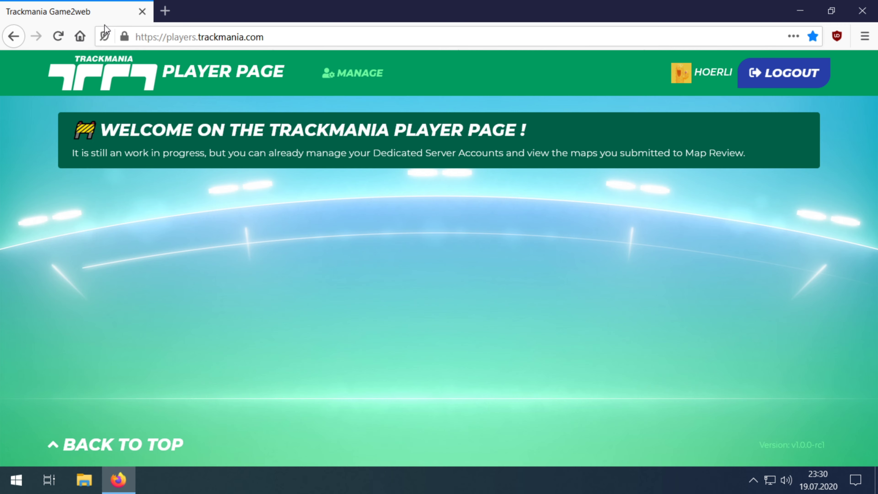
left_click(105, 36)
left_click(464, 164)
Go to Manage > Dedicated Servers, start a new dedicated server account, and focus its Login field.
left_click(379, 83)
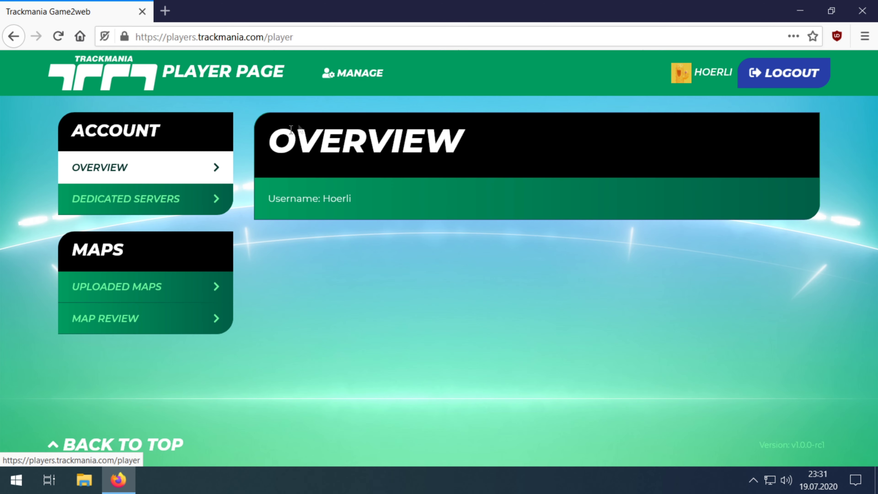
left_click(197, 206)
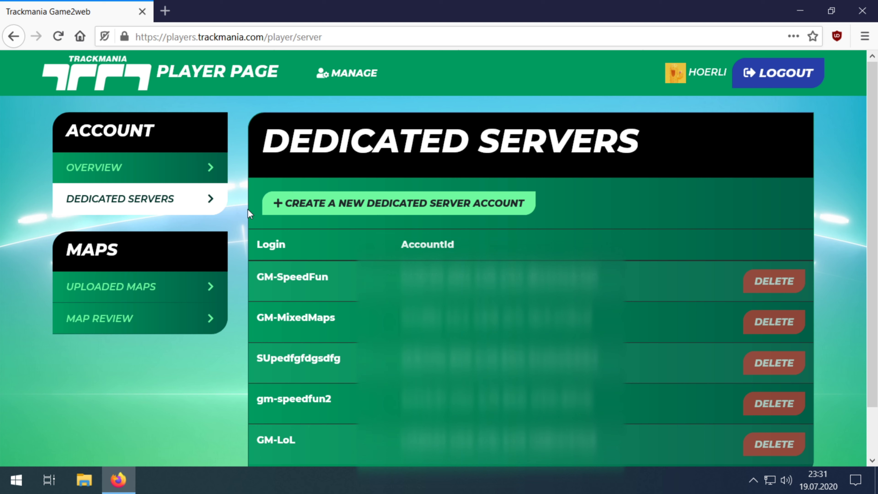
scroll(247, 209, "down", 3)
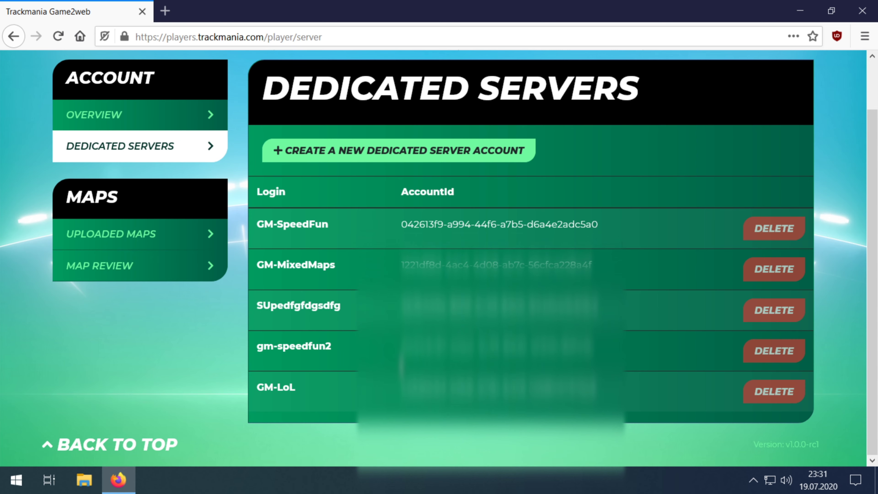
scroll(450, 225, "up", 3)
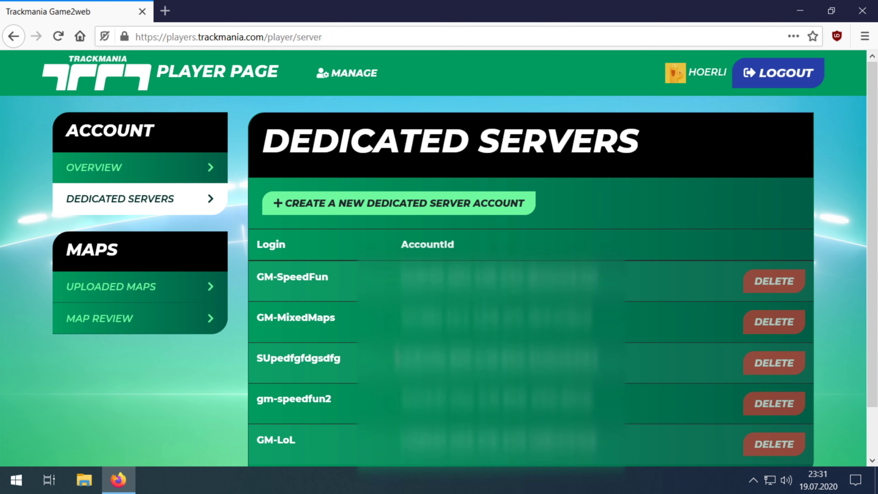
left_click(308, 212)
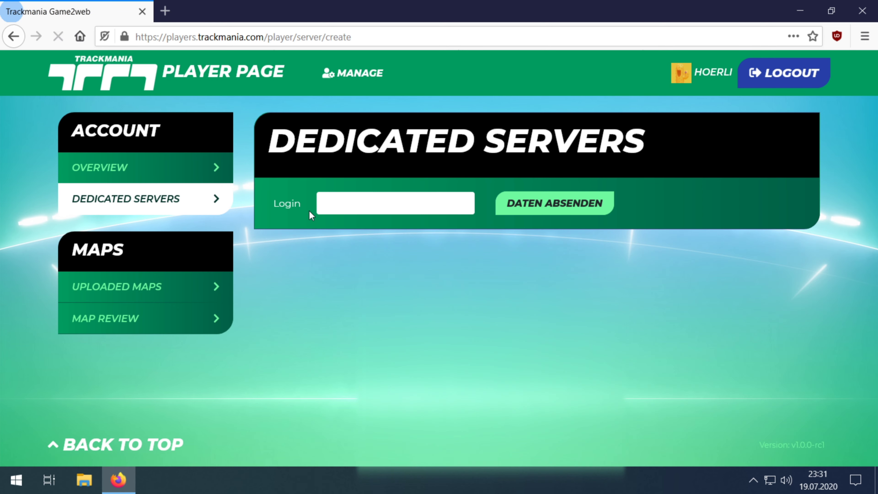
left_click(345, 202)
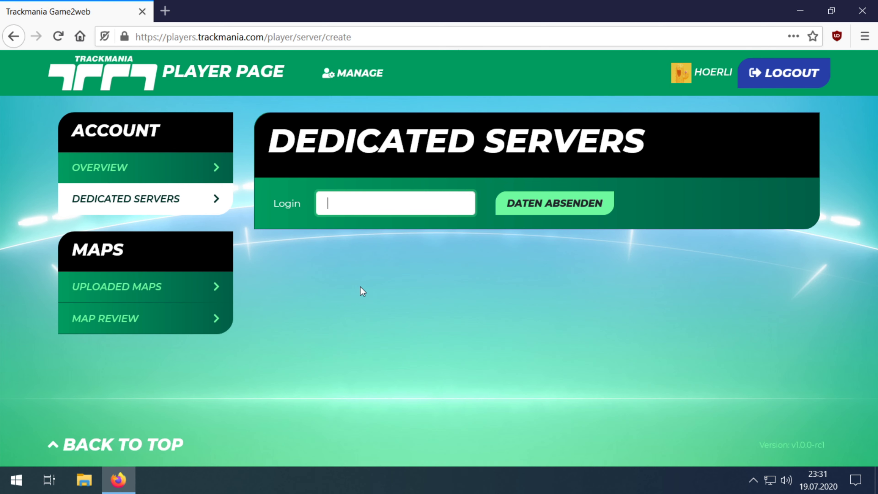
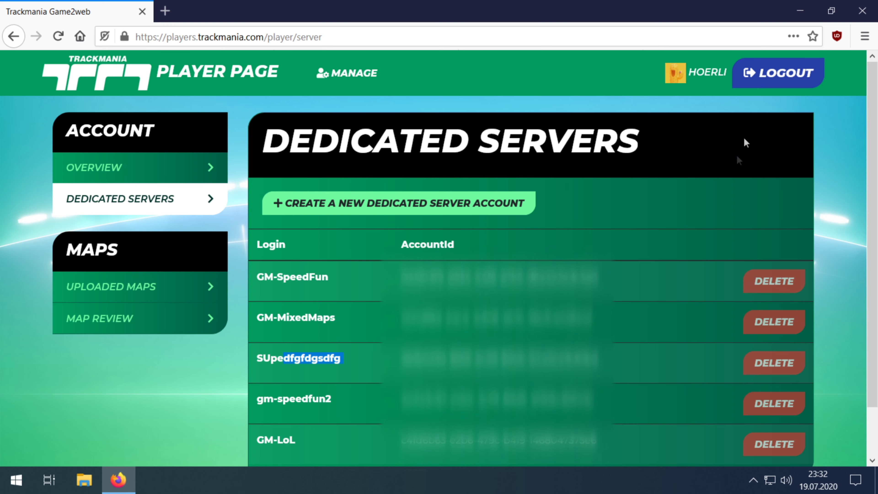
Log out of the Trackmania Player Page from the Dedicated Servers page.
left_click(791, 85)
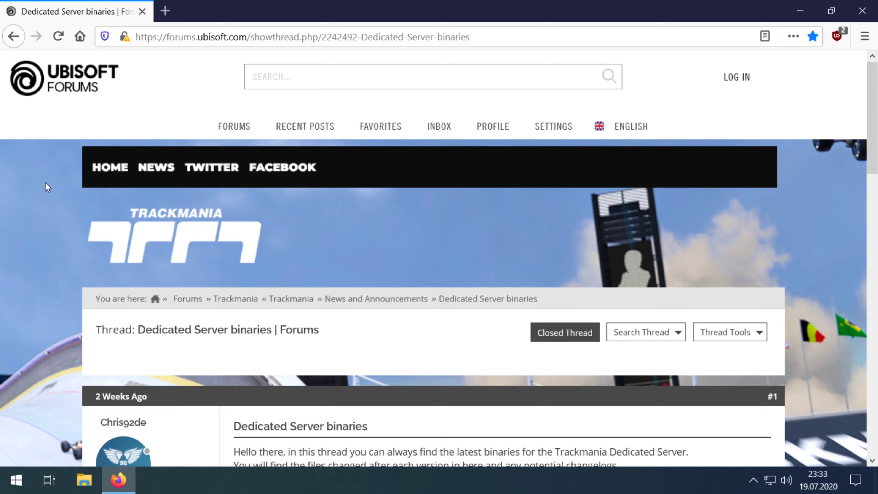
Find the TrackmaniaServer_Latest.zip DOWNLOAD link in post #1, cancel the save, and minimize Firefox.
scroll(45, 183, "down", 5)
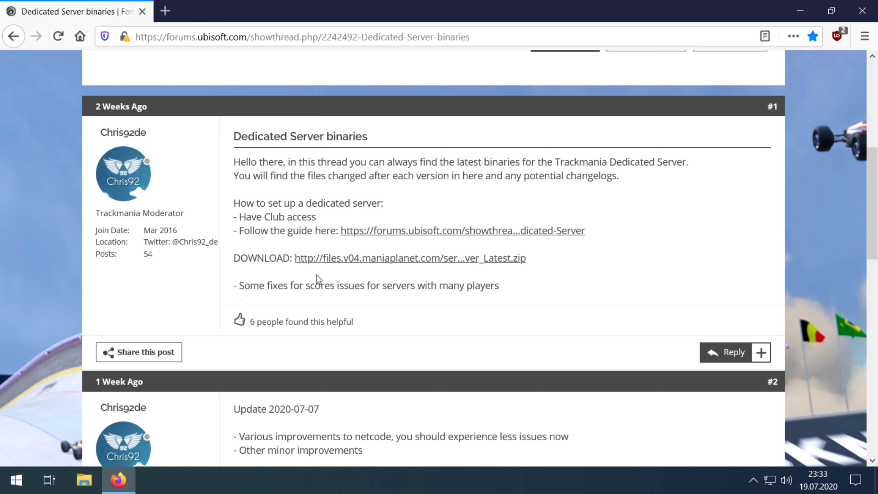
left_click_drag(245, 258, 273, 259)
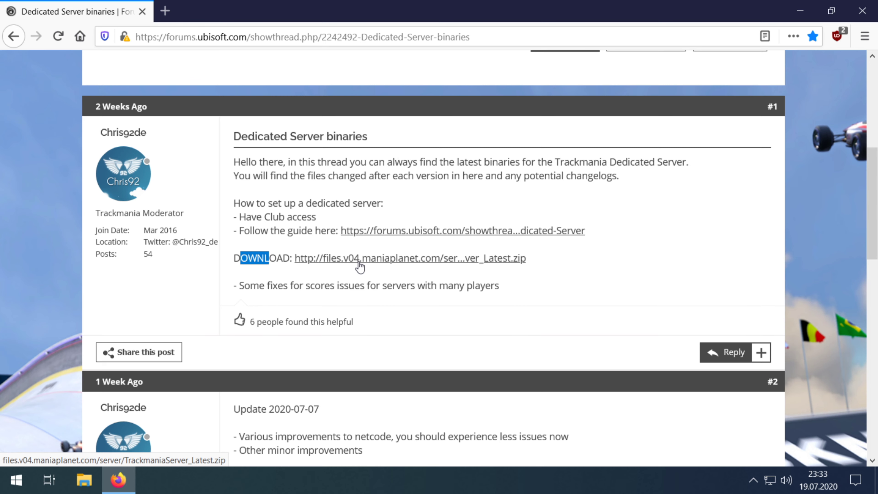
left_click(359, 265)
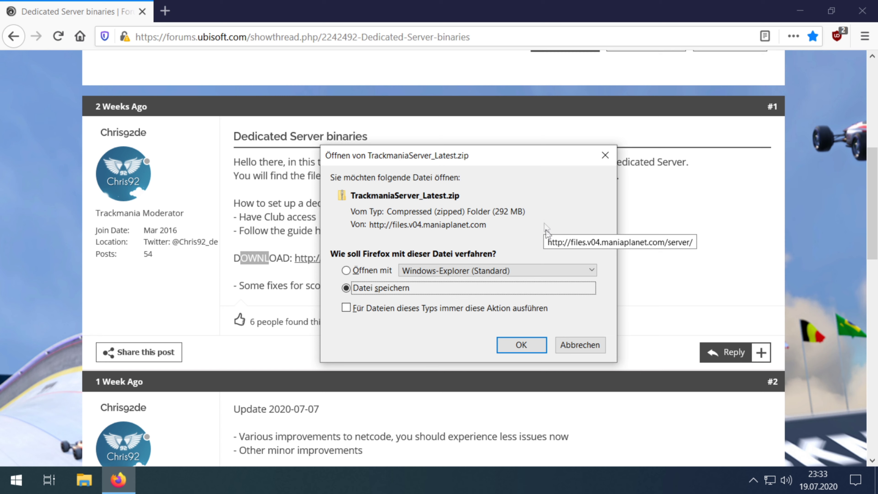
left_click(589, 346)
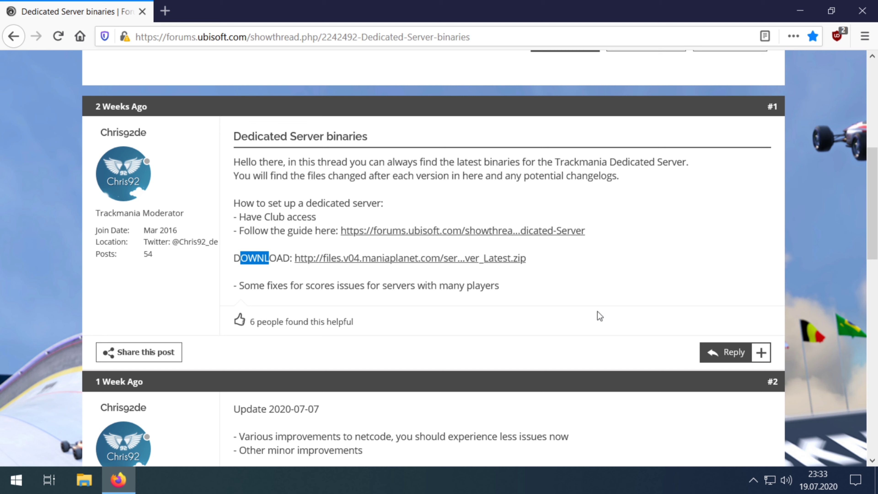
left_click(800, 11)
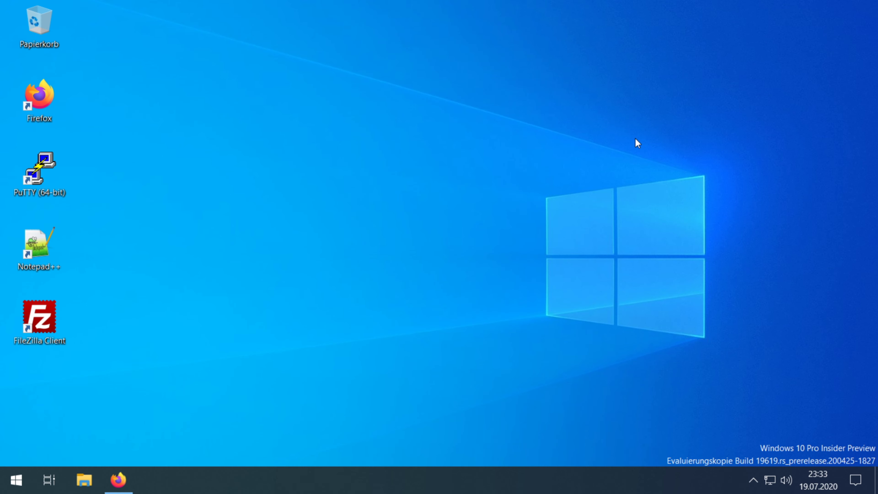
Connect to the Debian server through the saved Server session, log in, and maximize the terminal.
double_click(60, 166)
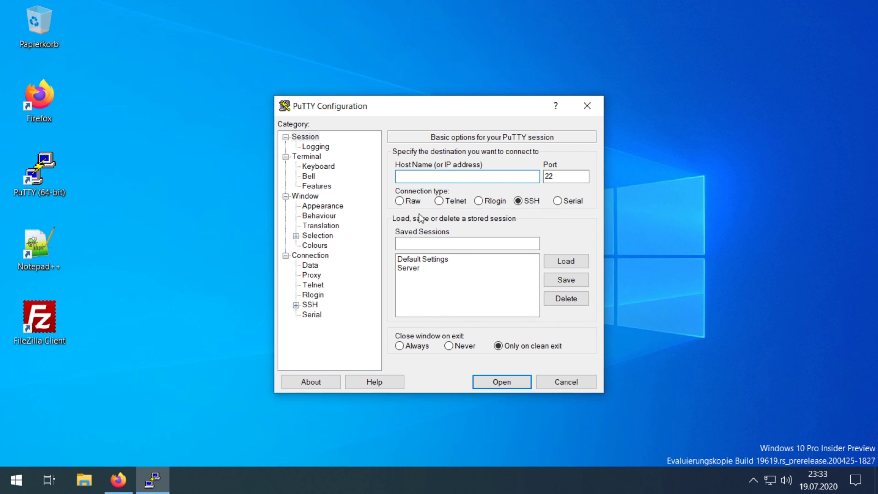
left_click(432, 268)
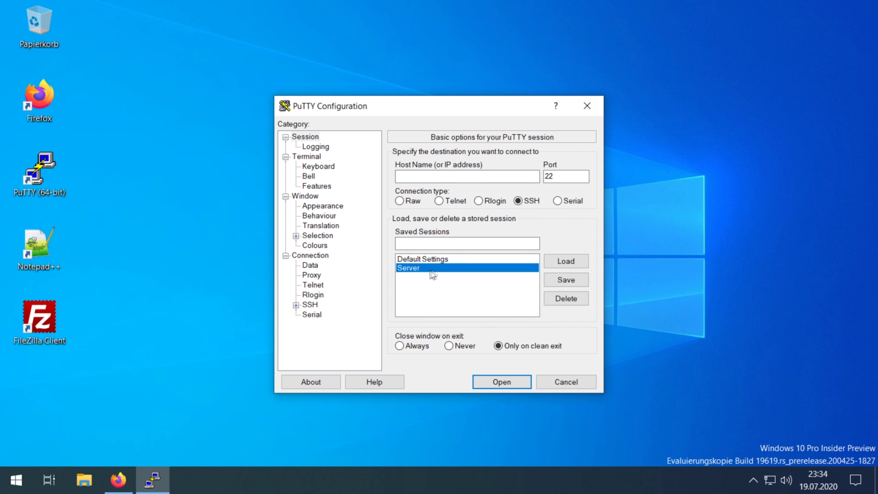
double_click(434, 268)
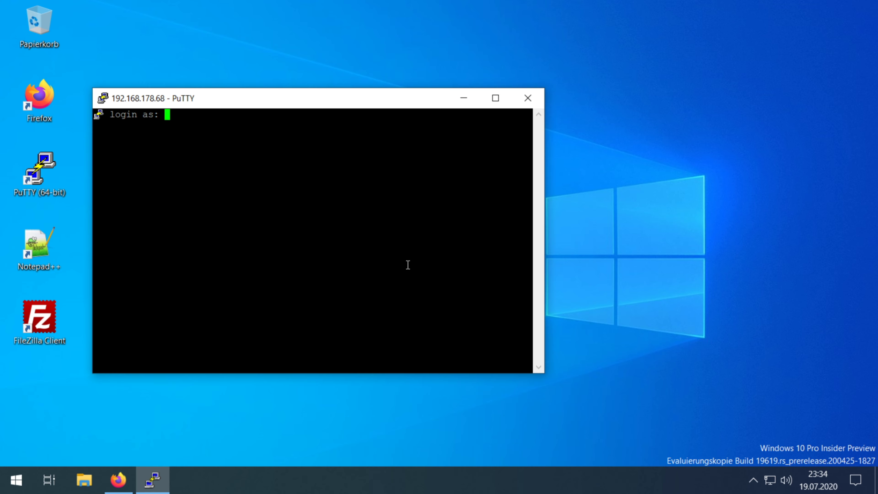
type("test")
key("Return")
key("Return")
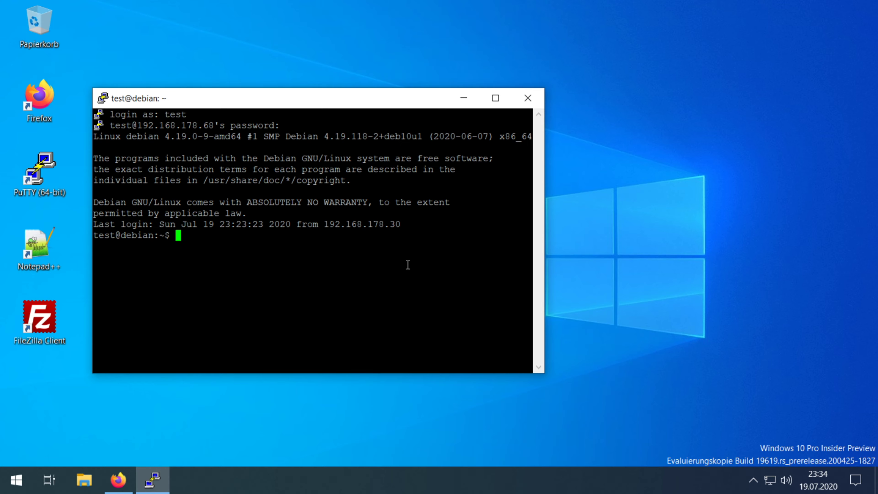
left_click(495, 98)
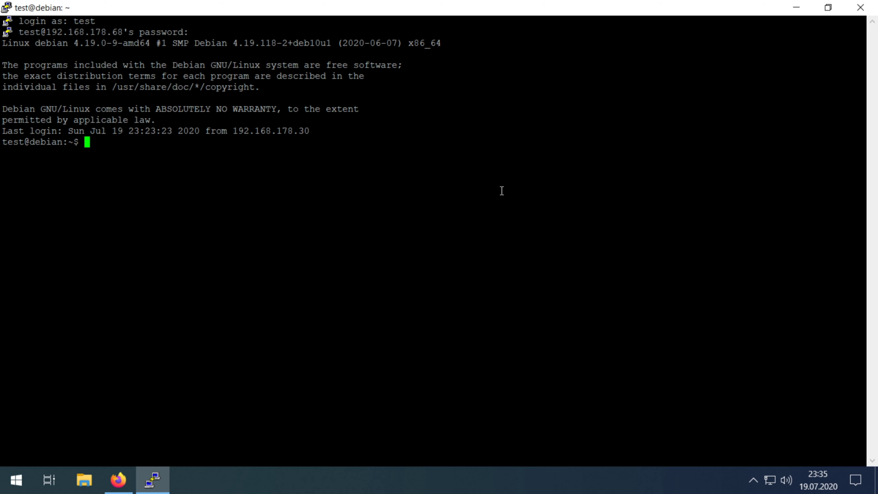
Change into the empty tm-server folder and start a wget command.
type("ls")
key("Return")
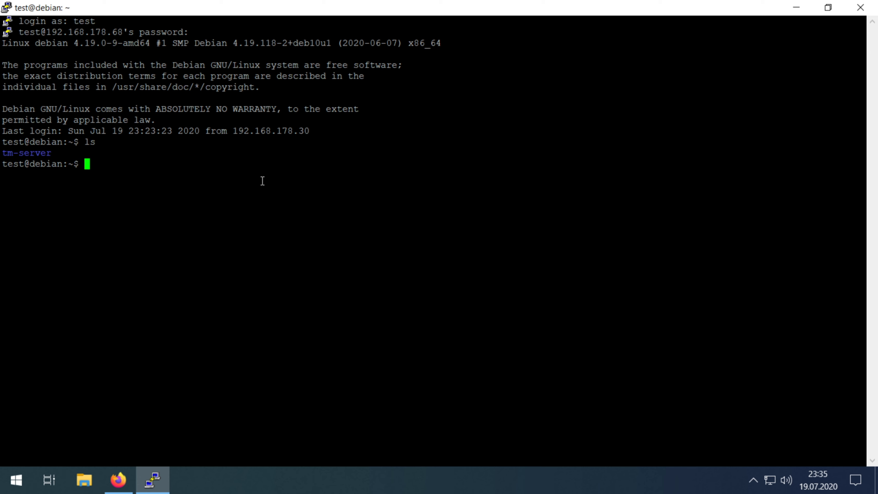
type("cd tm")
key("Tab")
key("Return")
type("ls")
key("Return")
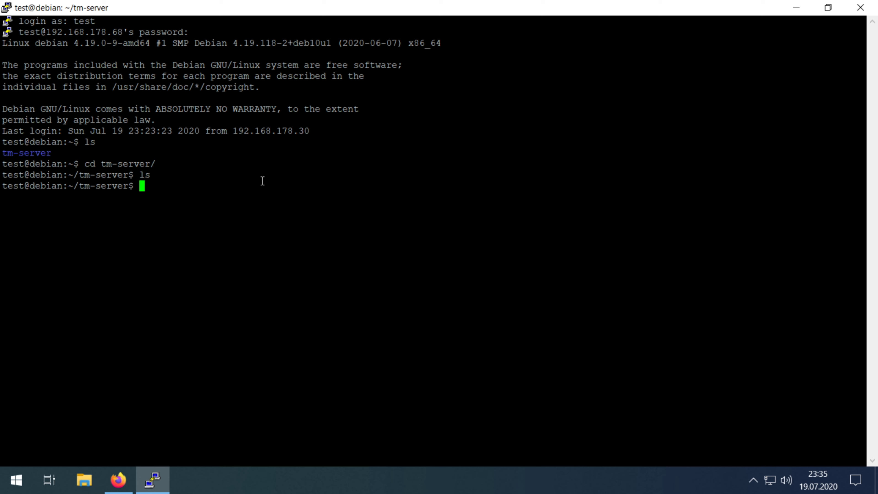
type("wget")
left_click(124, 470)
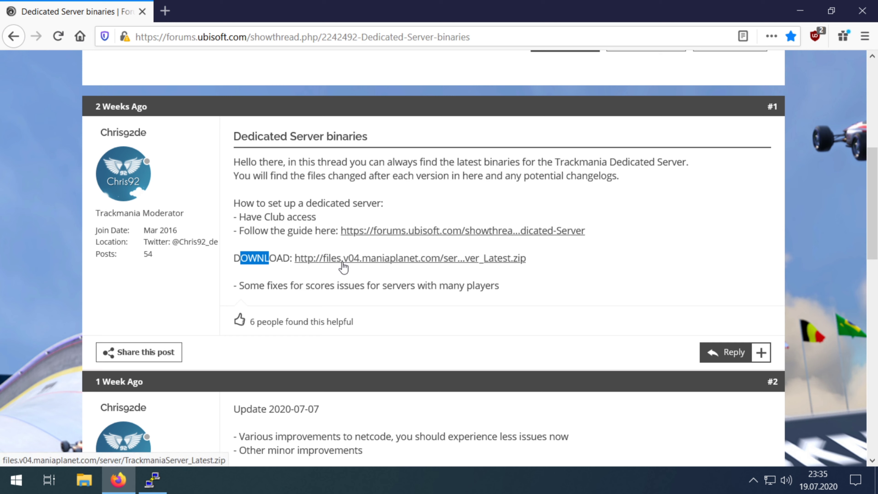
Download TrackmaniaServer_Latest.zip via wget with the copied forum link, verify it, and prepare unzip.
right_click(362, 261)
left_click(401, 350)
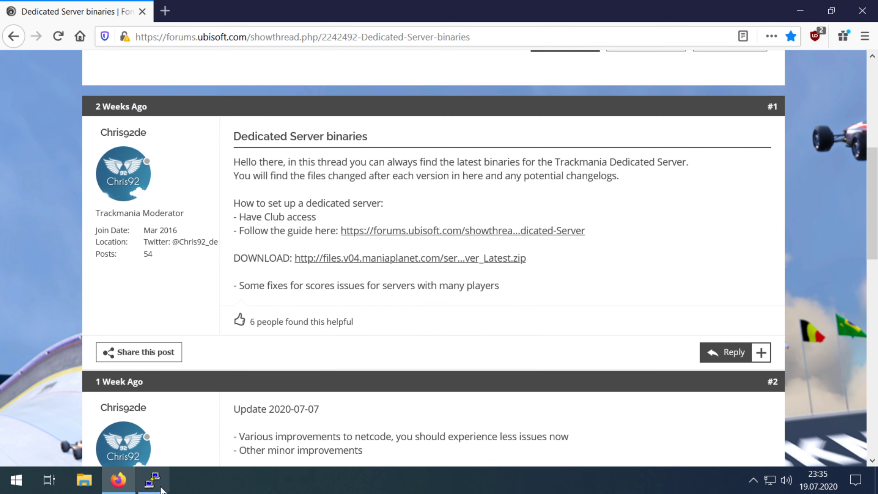
left_click(152, 479)
right_click(309, 256)
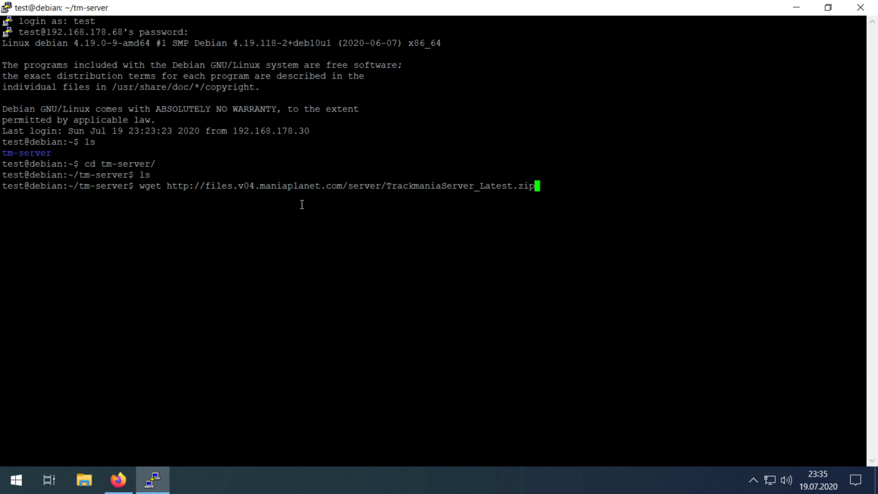
key("Return")
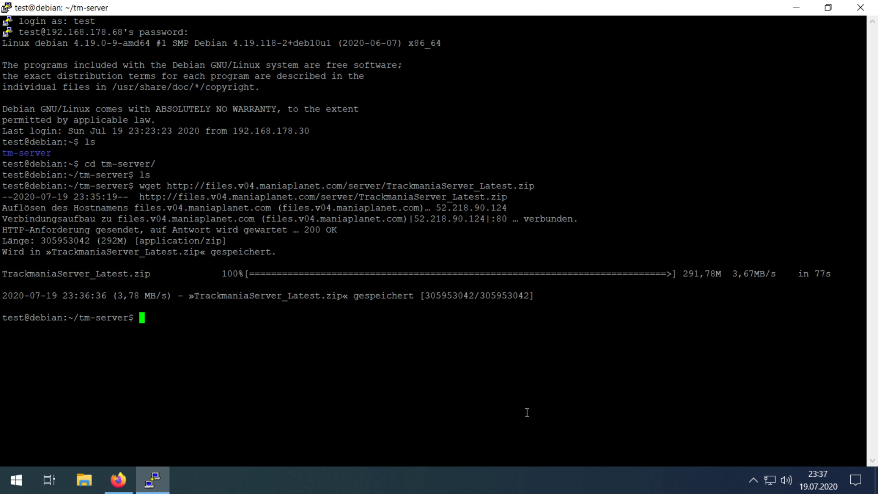
type("ls")
key("Return")
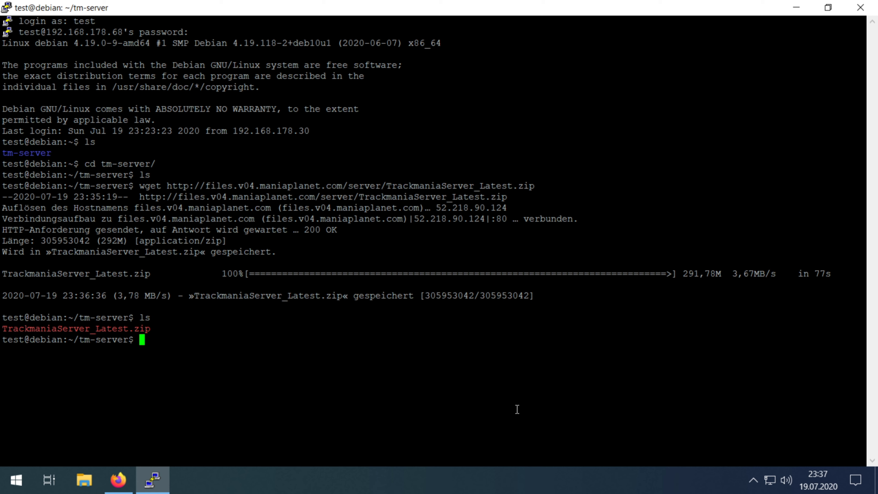
type("unzip ")
type("T")
key("Tab")
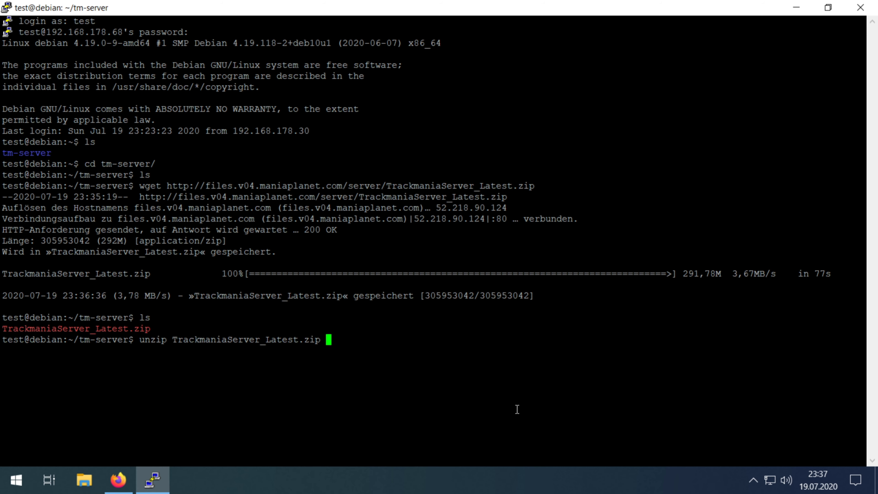
Extract TrackmaniaServer_Latest.zip and list the extracted server files.
key("Return")
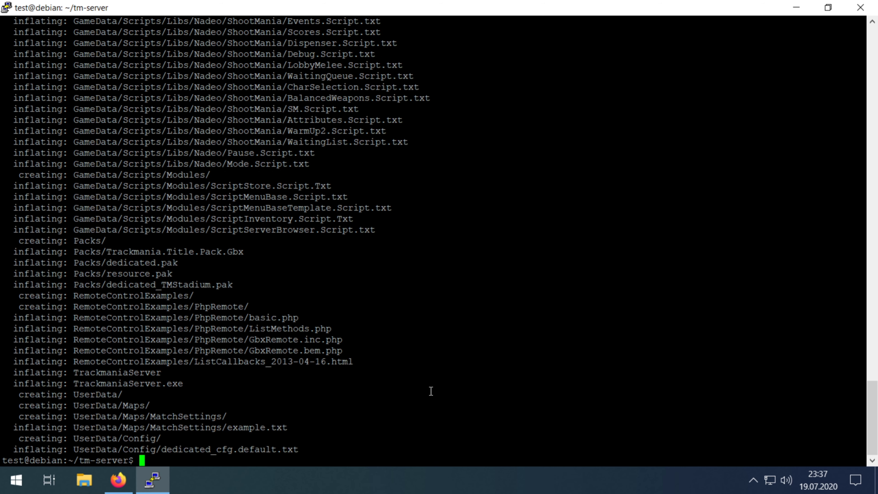
type("ls")
key("Return")
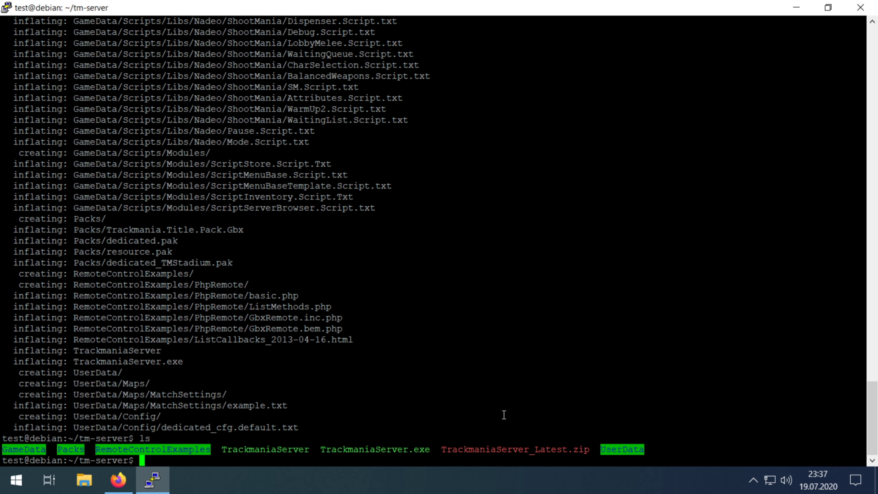
Delete TrackmaniaServer_Latest.zip with rm and confirm it's gone from tm-server.
double_click(483, 450)
key("super+c")
type("rm")
right_click(482, 449)
key("Return")
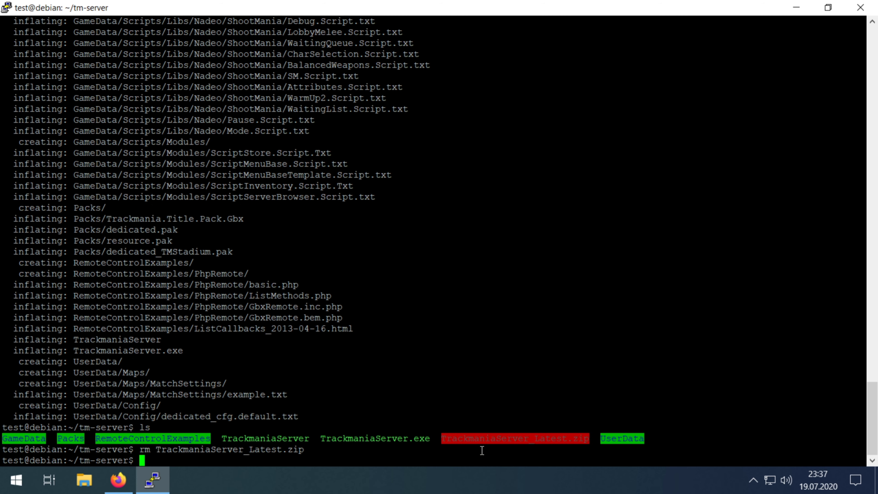
type("ls")
key("Return")
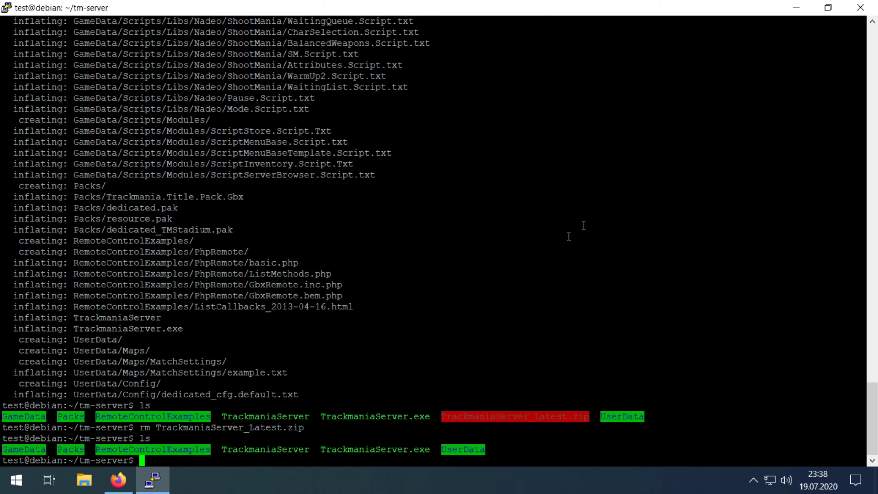
Launch FileZilla and reconnect to the Debian server over SFTP.
left_click(796, 7)
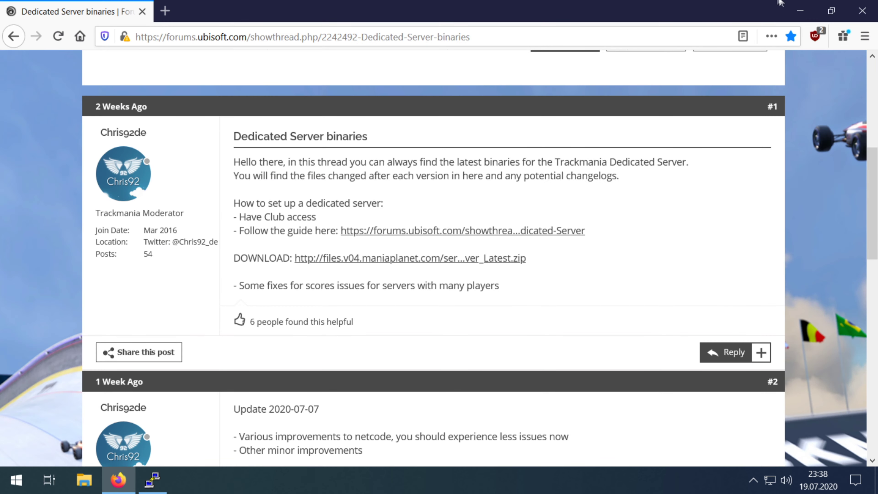
left_click(800, 10)
double_click(29, 323)
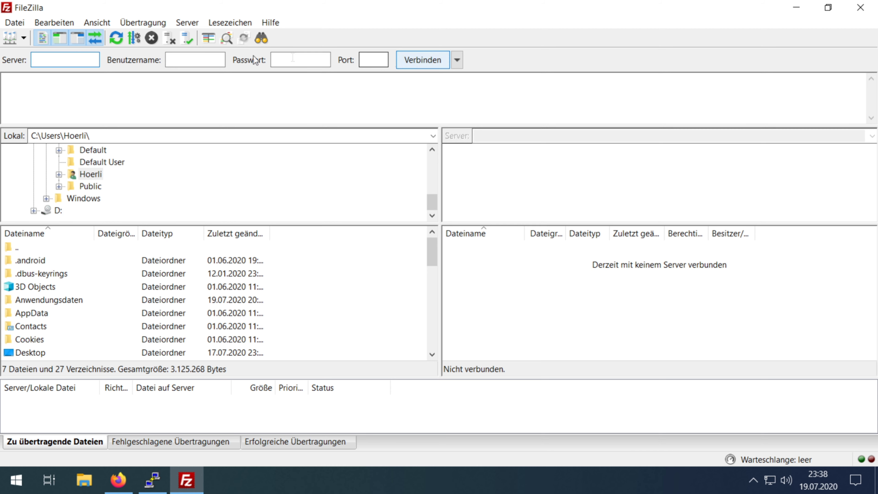
left_click(457, 60)
left_click(473, 102)
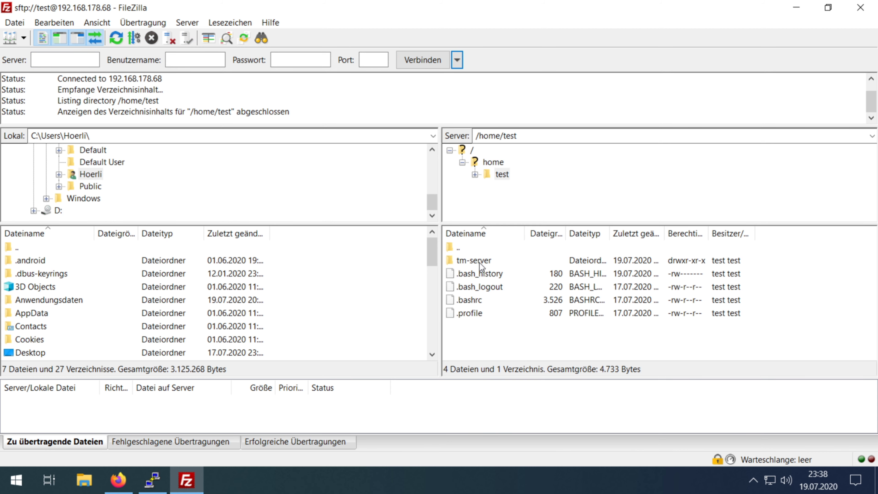
Browse to tm-server/UserData/Config, locate dedicated_cfg.default.txt, and copy the remote path.
double_click(480, 263)
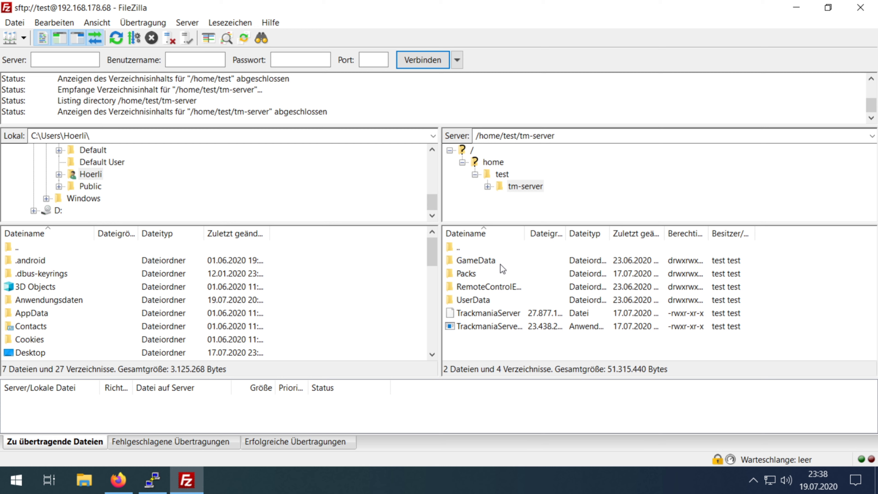
double_click(483, 300)
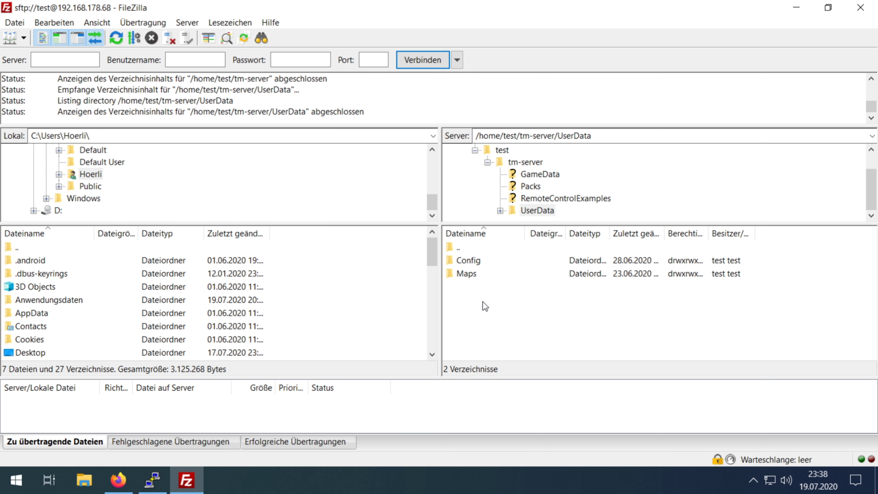
double_click(494, 262)
left_click_drag(524, 234, 571, 234)
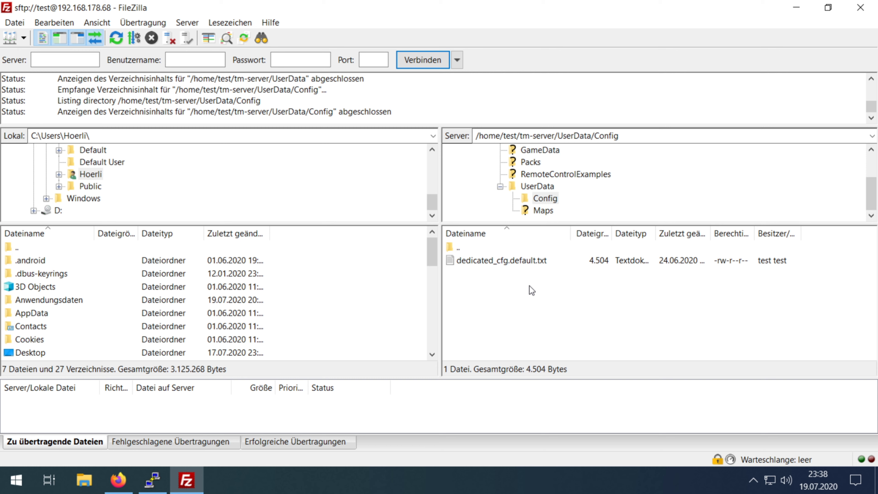
left_click(514, 262)
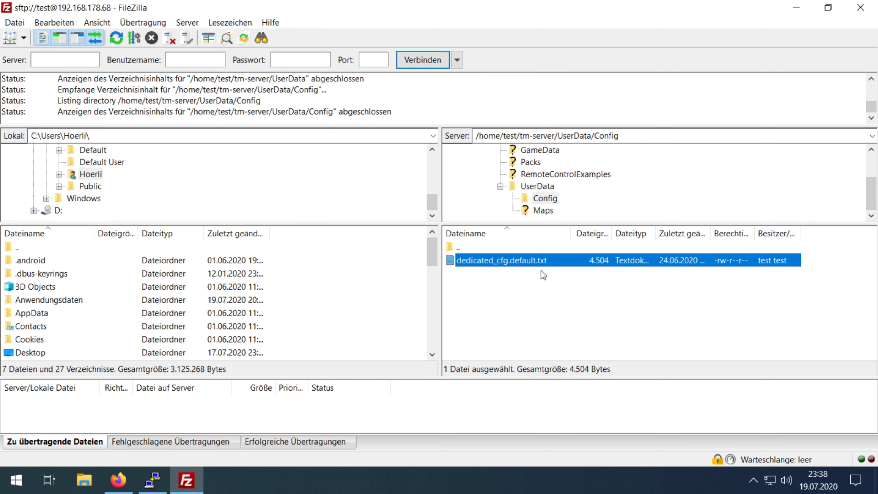
left_click(637, 136)
key("super+c")
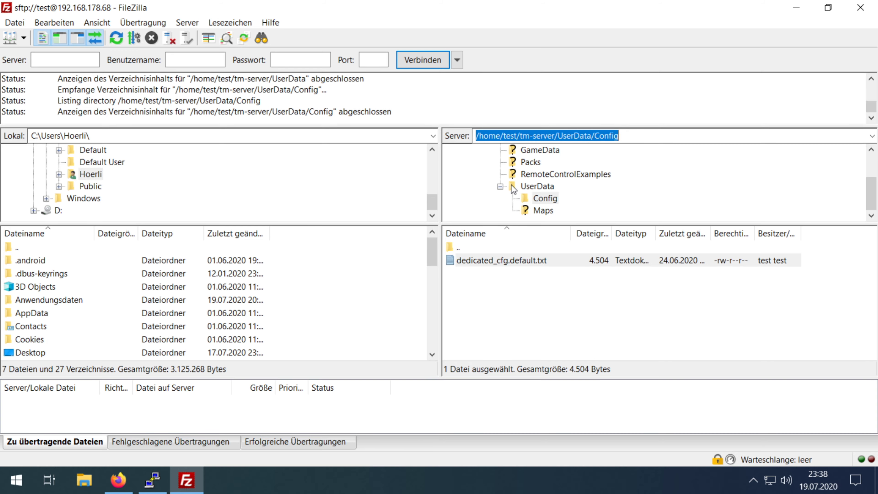
left_click(152, 479)
Change into the UserData/Config directory using the copied path and list its files.
type("cd")
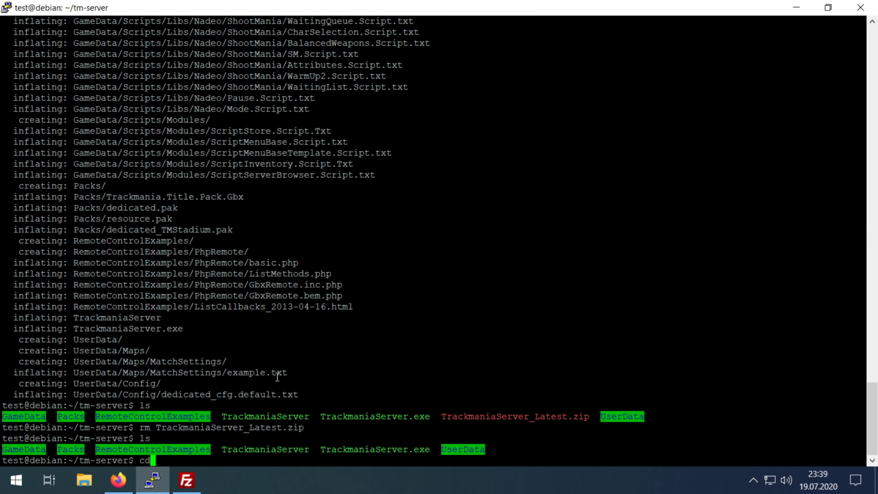
right_click(285, 374)
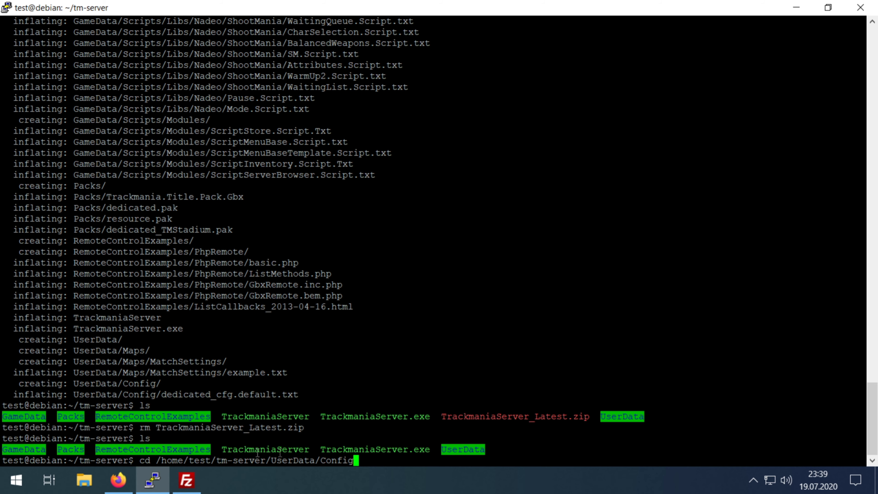
key("Return")
type("ls")
key("Return")
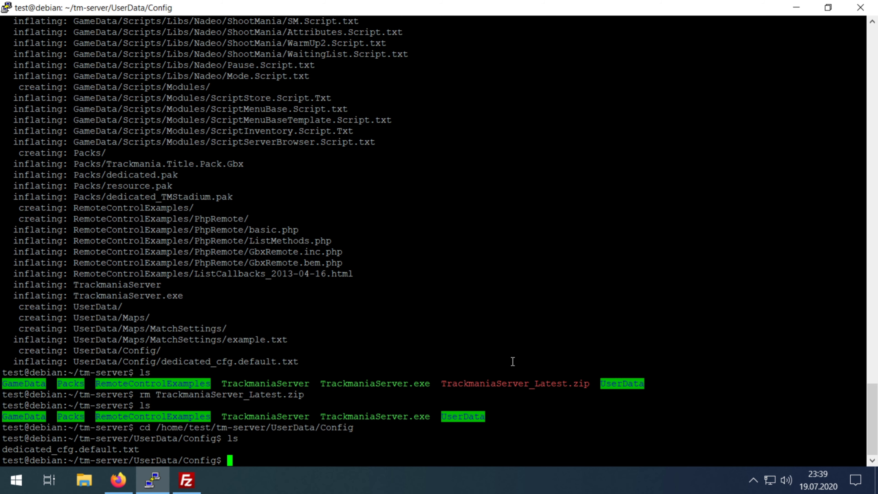
Copy dedicated_cfg.default.txt to dedicated_cfg.txt.
type("cp d")
key("Tab")
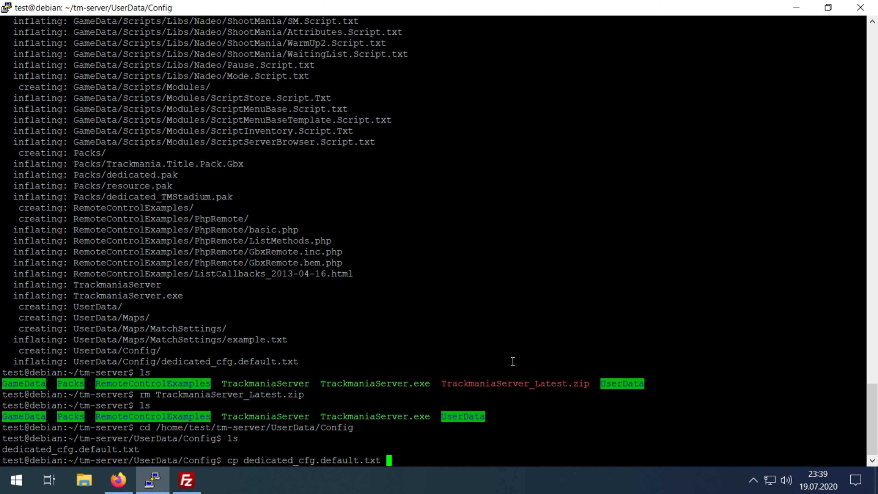
left_click_drag(73, 449, 2, 449)
right_click(454, 443)
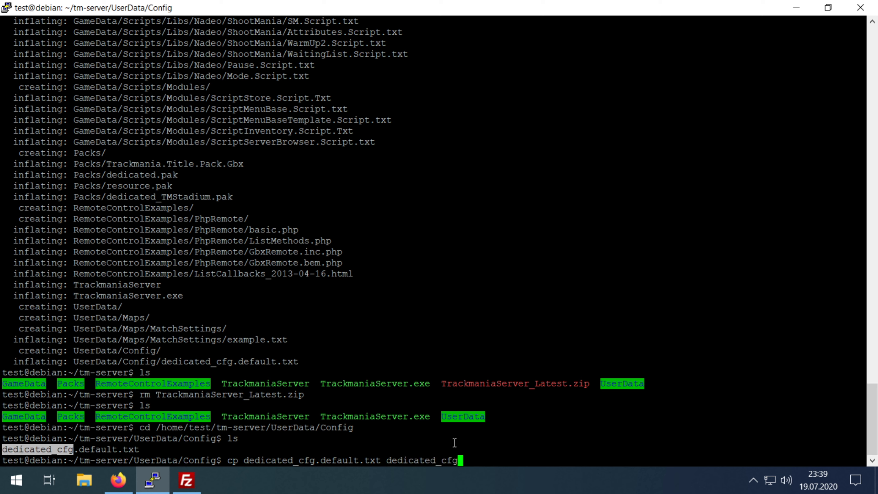
type(".txt")
key("Return")
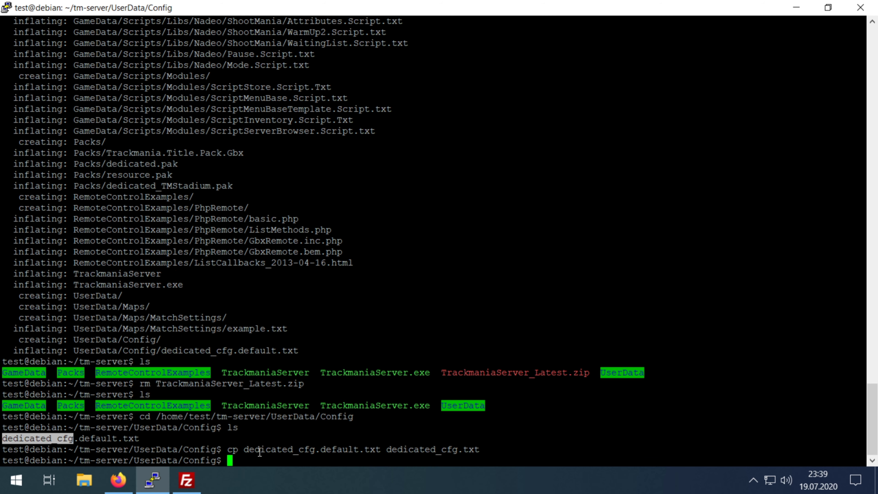
left_click_drag(380, 450, 481, 449)
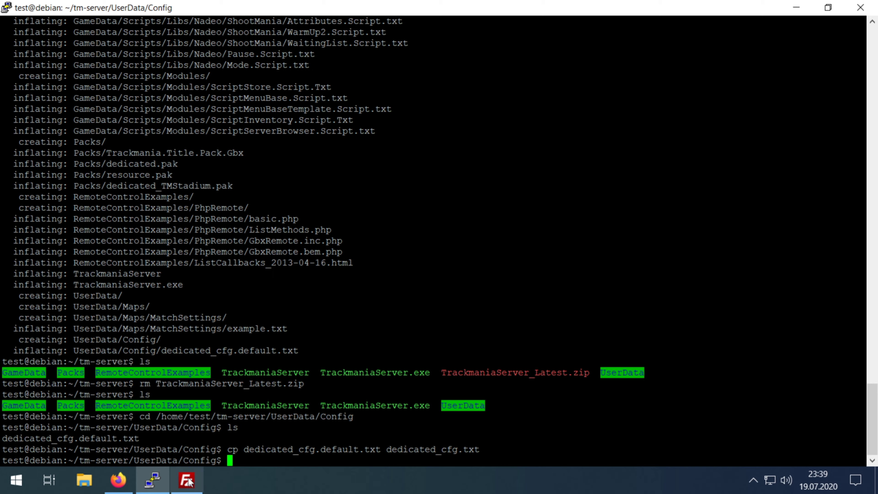
Refresh FileZilla's server listing and select the new dedicated_cfg.txt.
left_click(187, 480)
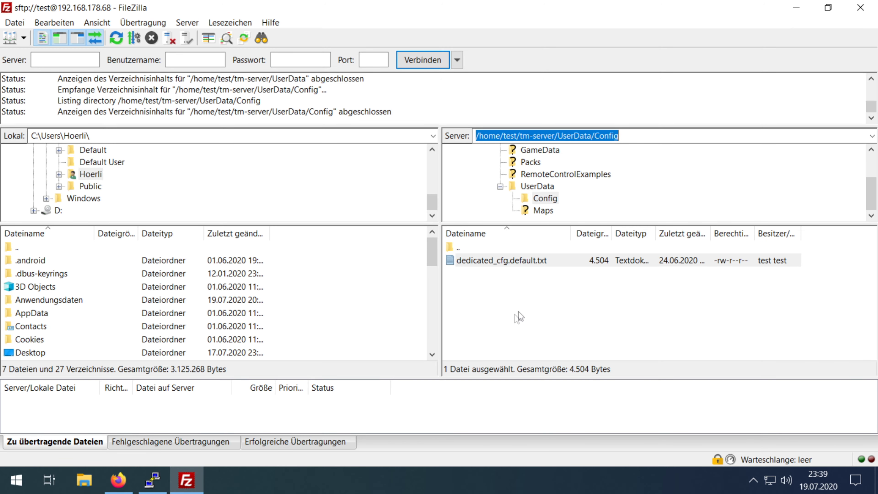
right_click(537, 290)
left_click(559, 390)
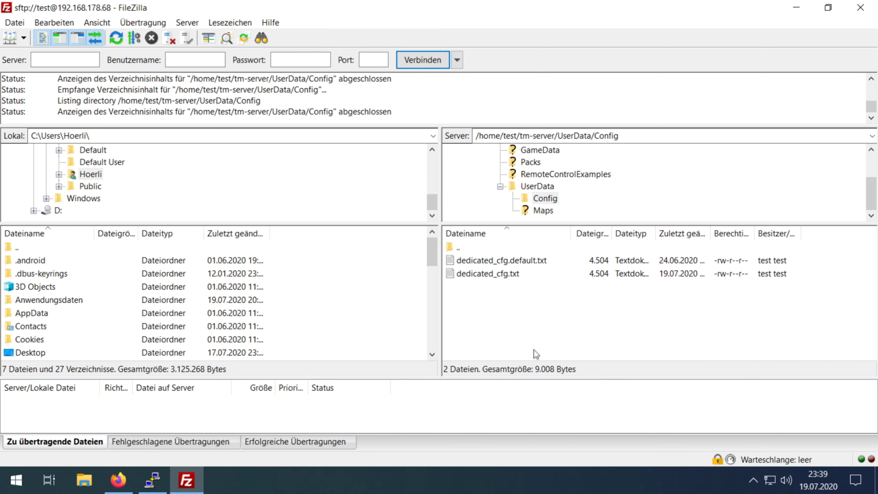
left_click(489, 275)
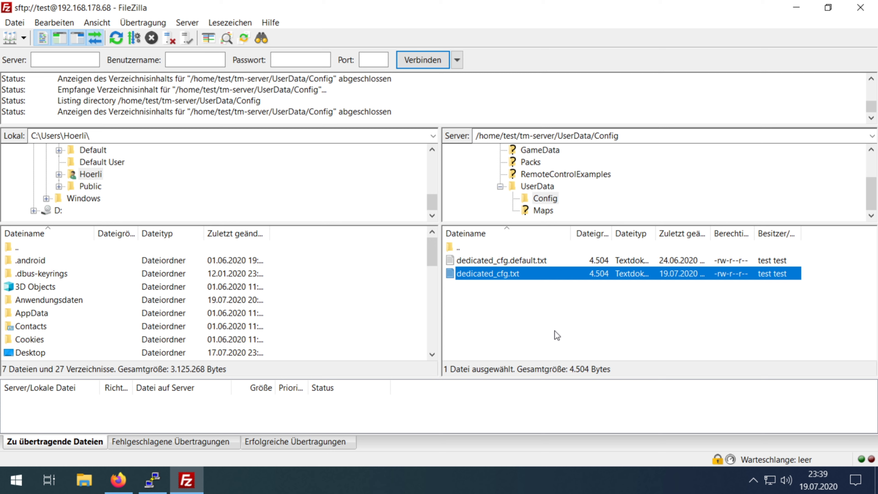
Try to edit dedicated_cfg.txt directly from FileZilla, then dismiss the editor choice dialog.
right_click(515, 274)
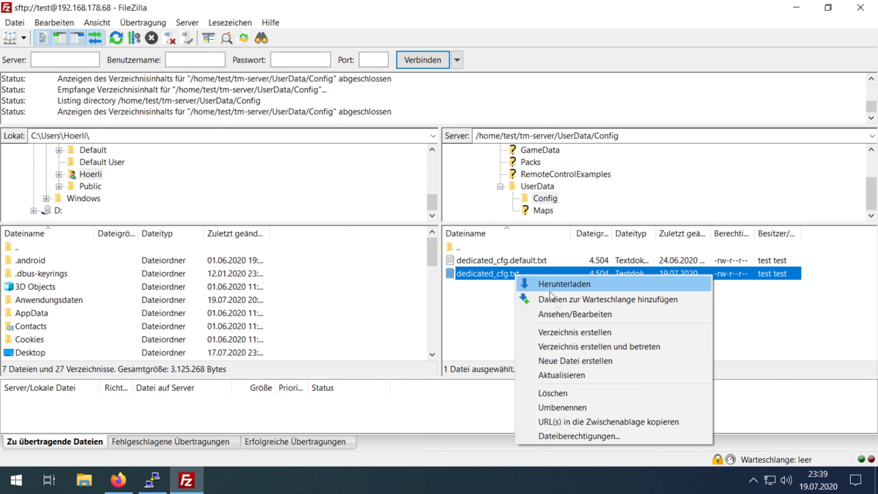
left_click(572, 315)
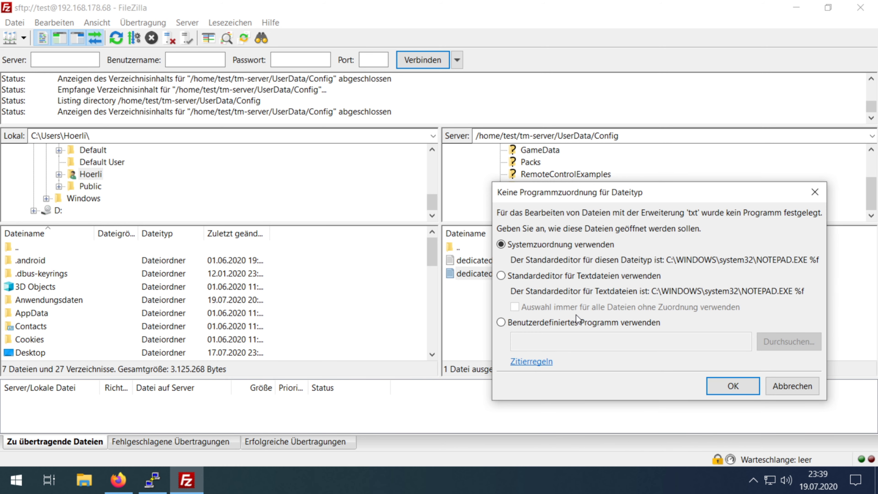
left_click(563, 321)
key("Escape")
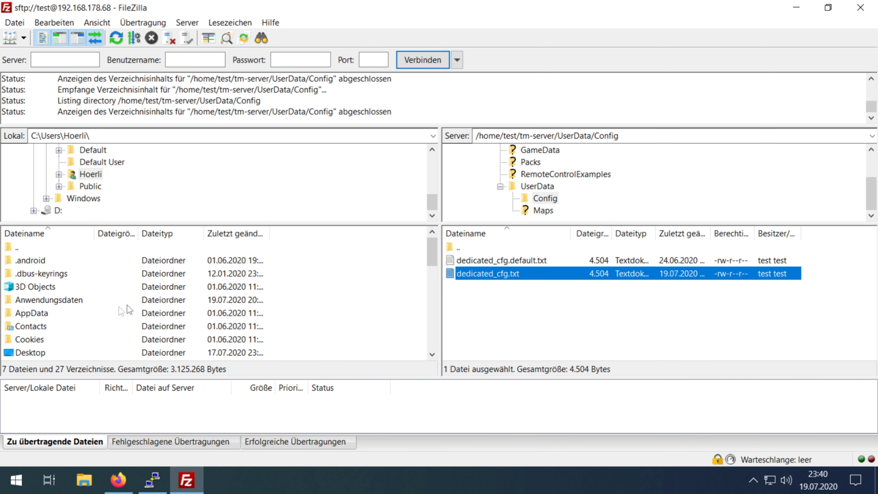
Download dedicated_cfg.txt to the local Desktop and open it with Notepad++.
scroll(119, 309, "down", 1)
double_click(33, 311)
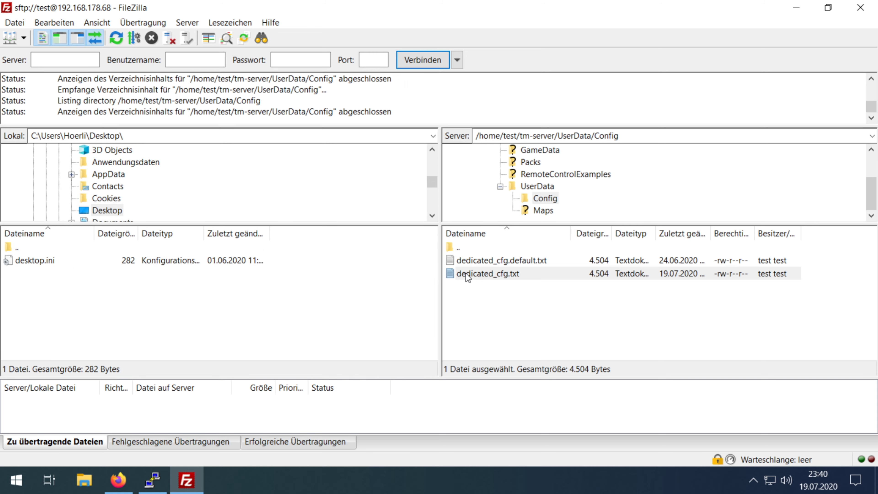
left_click_drag(390, 306, 390, 307)
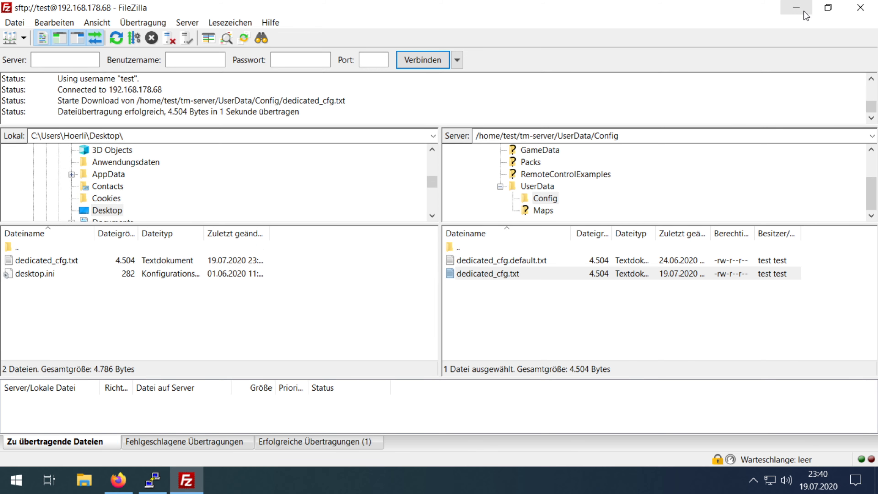
left_click(805, 12)
left_click(803, 10)
right_click(53, 382)
left_click(104, 161)
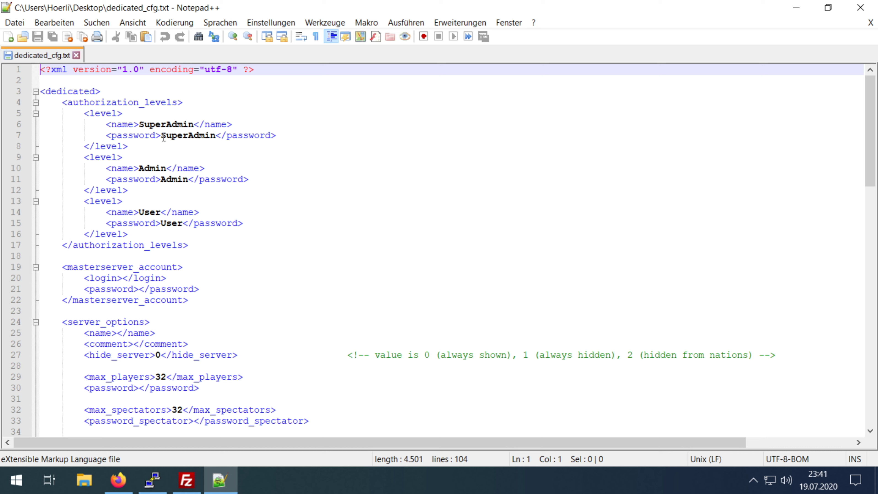
Review the SuperAdmin, Admin and User passwords and replace the SuperAdmin one with a new strong password.
left_click_drag(163, 136, 216, 136)
left_click(160, 182)
left_click_drag(160, 182, 189, 181)
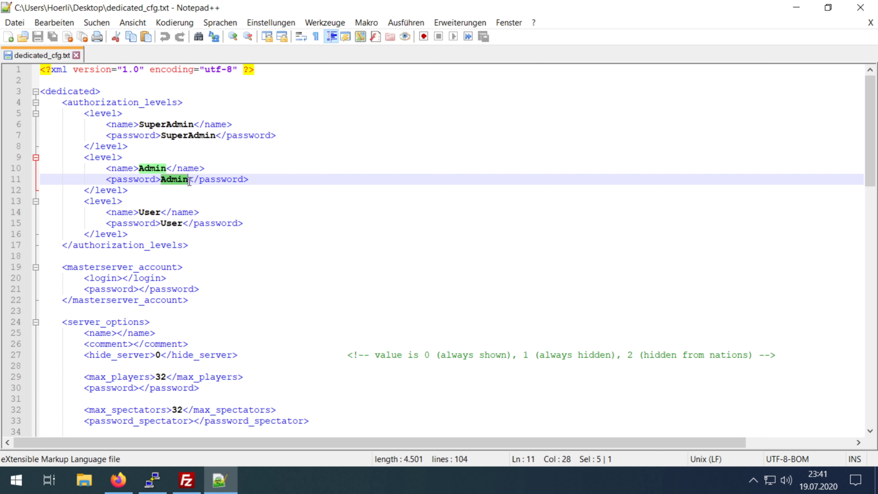
left_click_drag(162, 225, 182, 224)
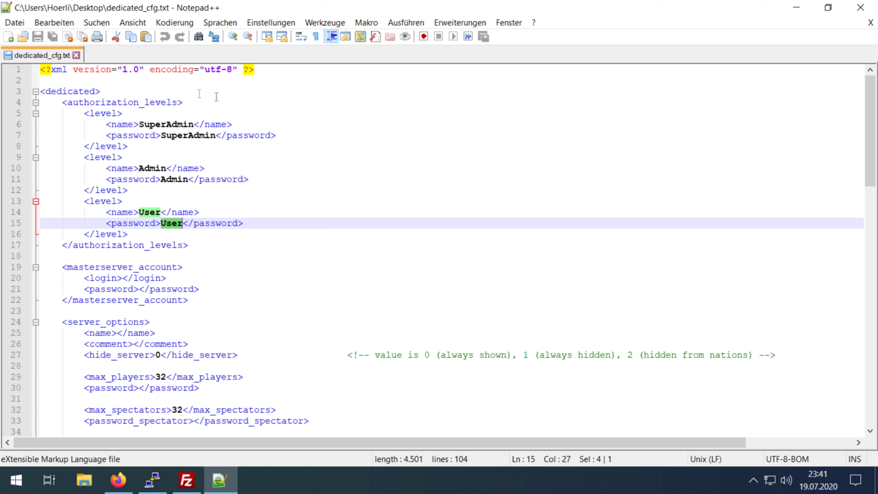
left_click_drag(215, 135, 162, 137)
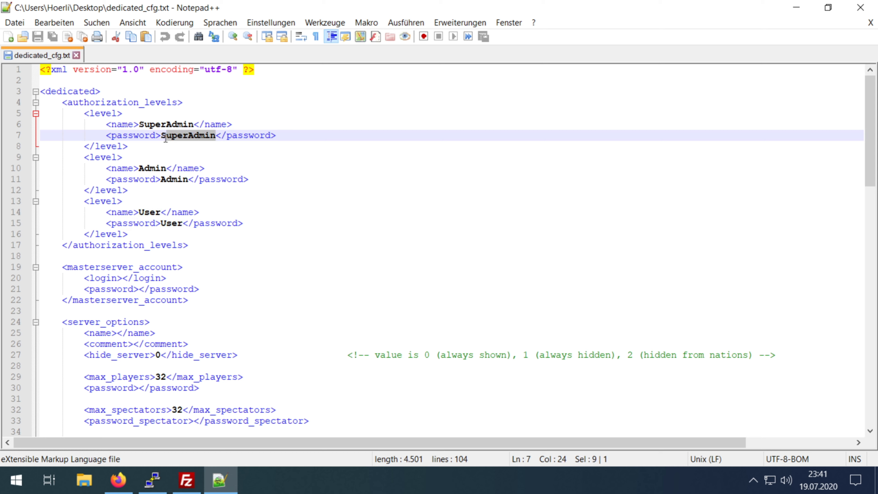
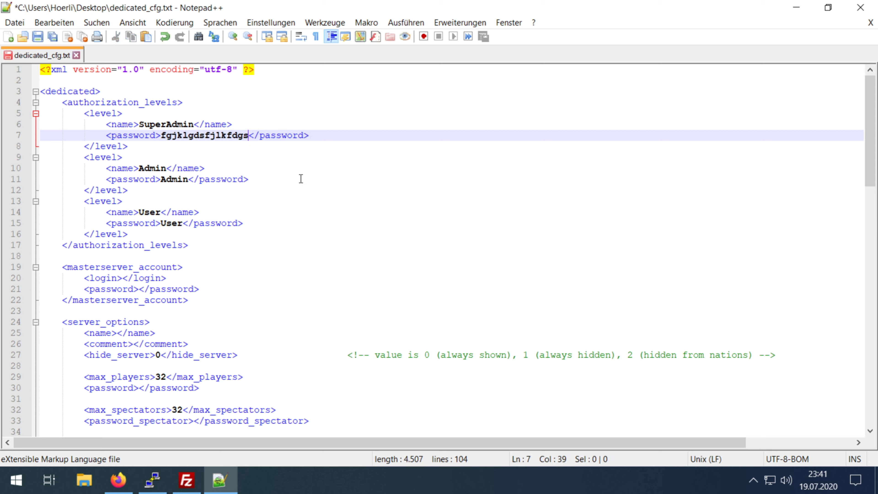
Copy the new SuperAdmin password into the Admin and User password fields.
left_click_drag(342, 135, 164, 134)
key("ctrl+c")
left_click_drag(187, 180, 161, 179)
key("ctrl+v")
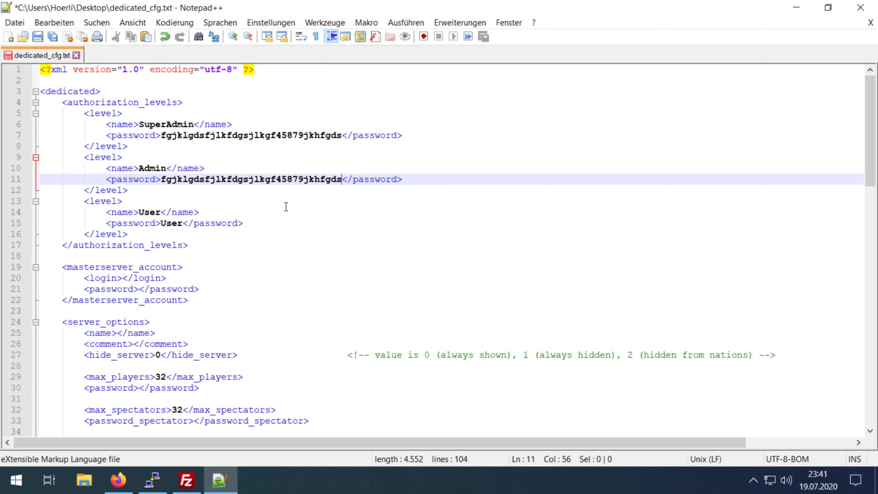
left_click_drag(183, 223, 161, 223)
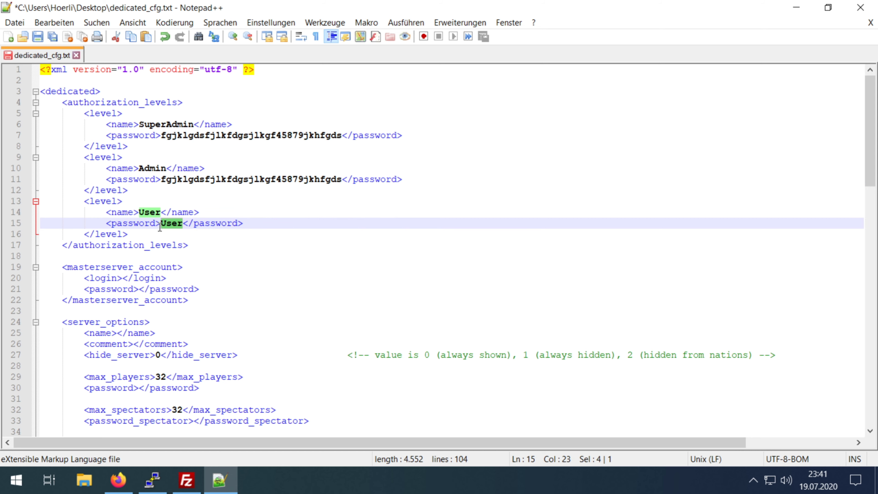
key("ctrl+v")
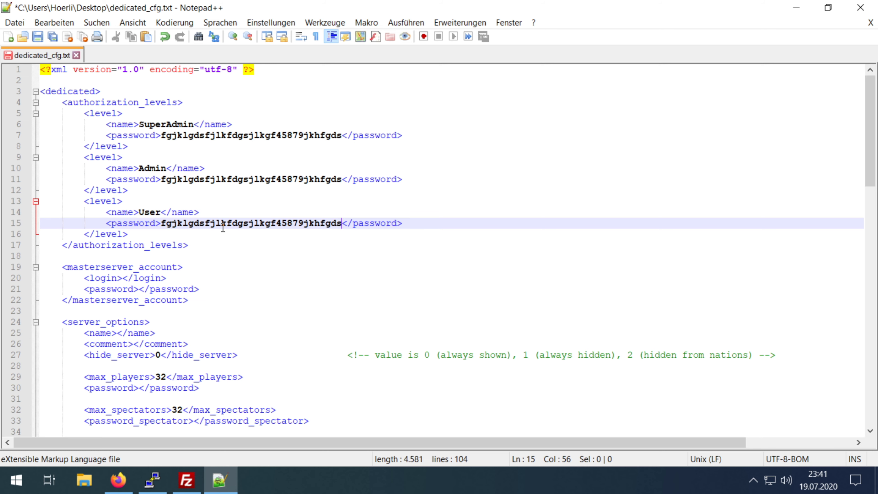
scroll(221, 232, "down", 1)
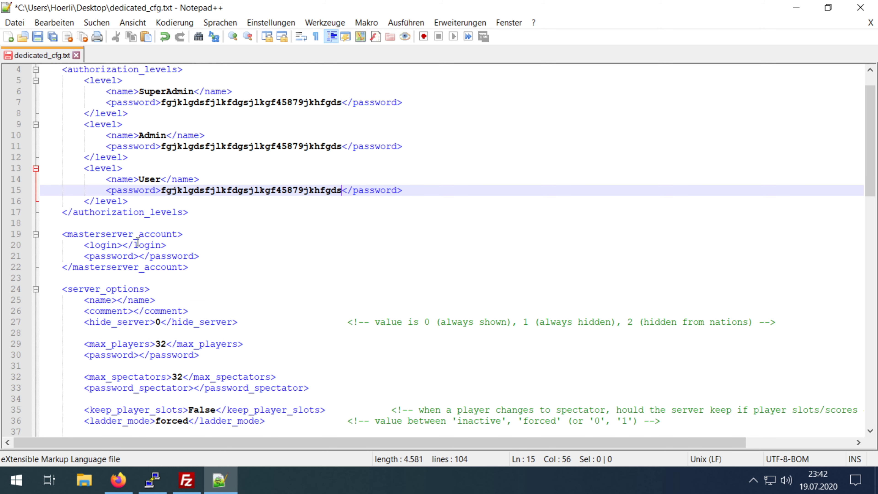
Enter the master server account login name and a trial password value.
left_click(124, 245)
scroll(184, 249, "down", 1)
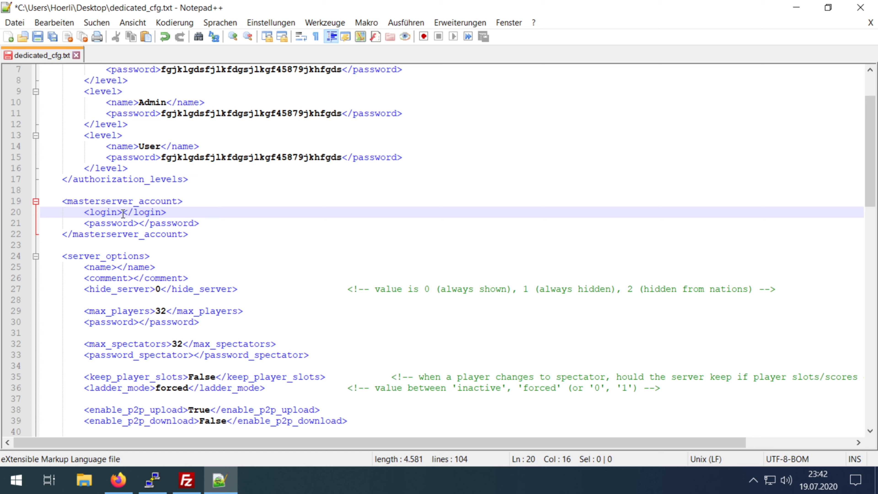
type("loginnamen")
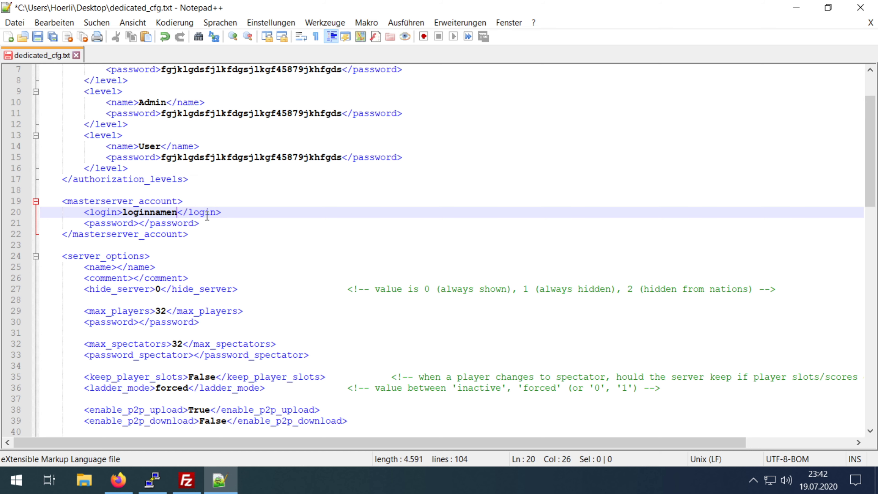
left_click(139, 224)
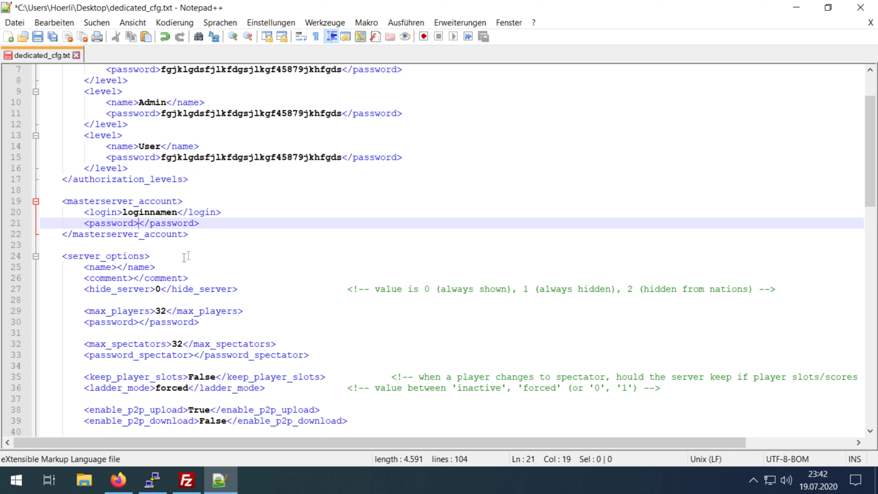
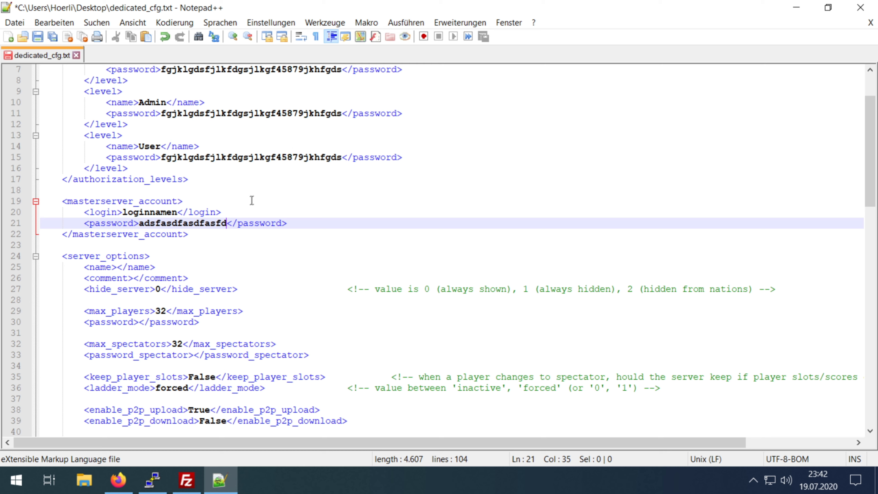
Wrap the master server password in CDATA and replace the placeholder with the account password.
left_click_drag(228, 224, 232, 224)
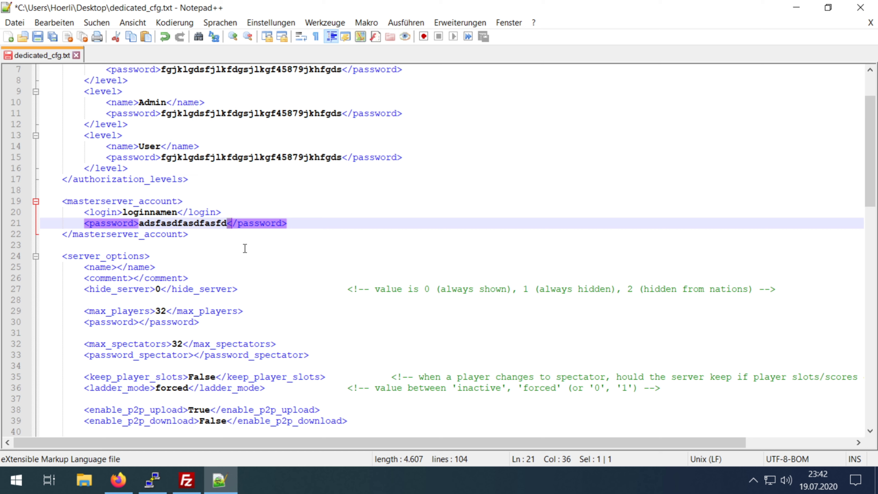
left_click_drag(230, 223, 186, 224)
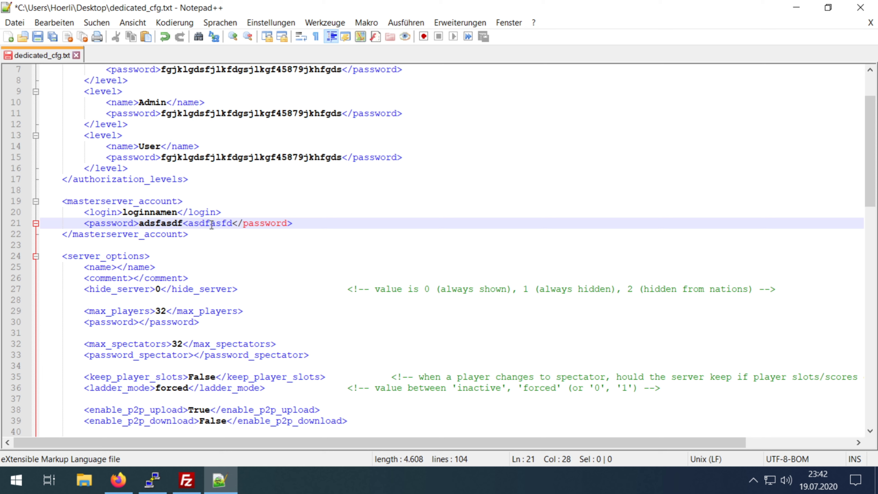
left_click_drag(232, 222, 139, 223)
key("ctrl+v")
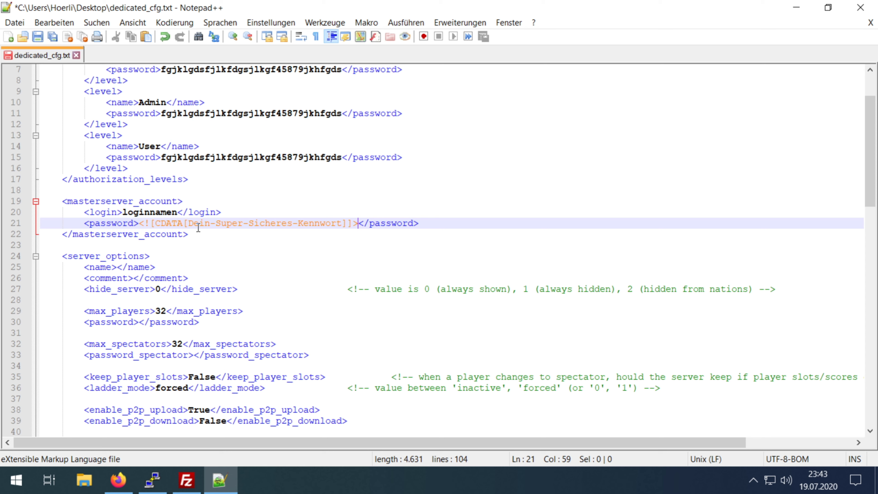
left_click_drag(188, 225, 342, 225)
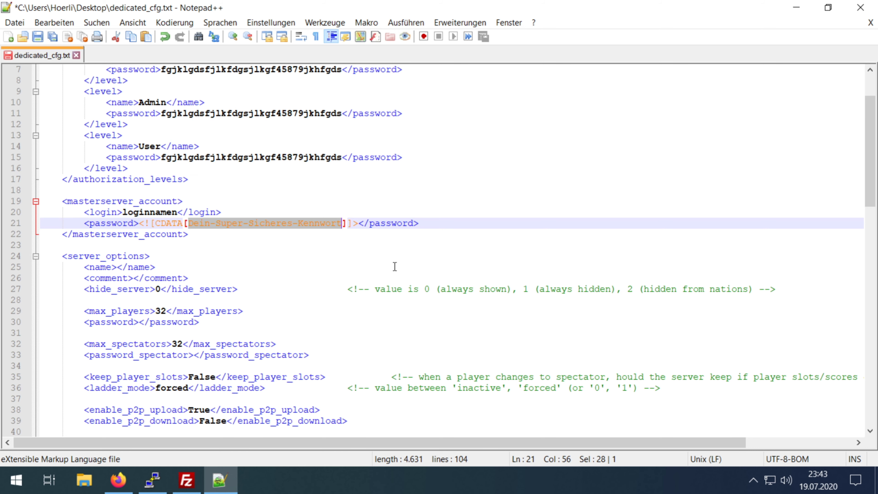
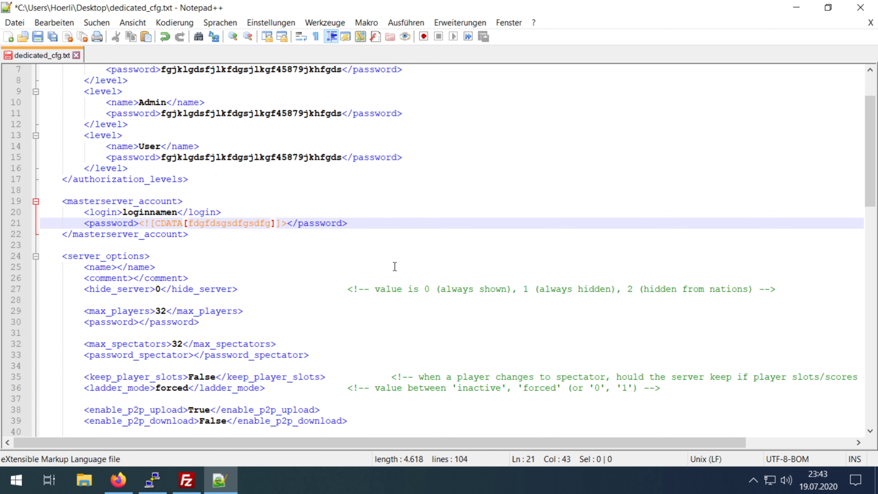
scroll(395, 266, "down", 2)
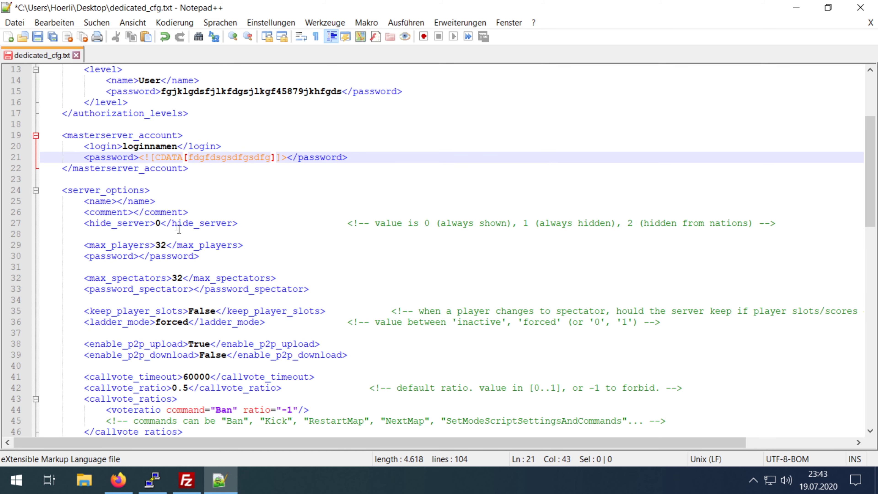
Enter Testserver as the server name and 'Super wichtige Infos stehen hier! Vielleicht mal ...' as the comment.
left_click(117, 201)
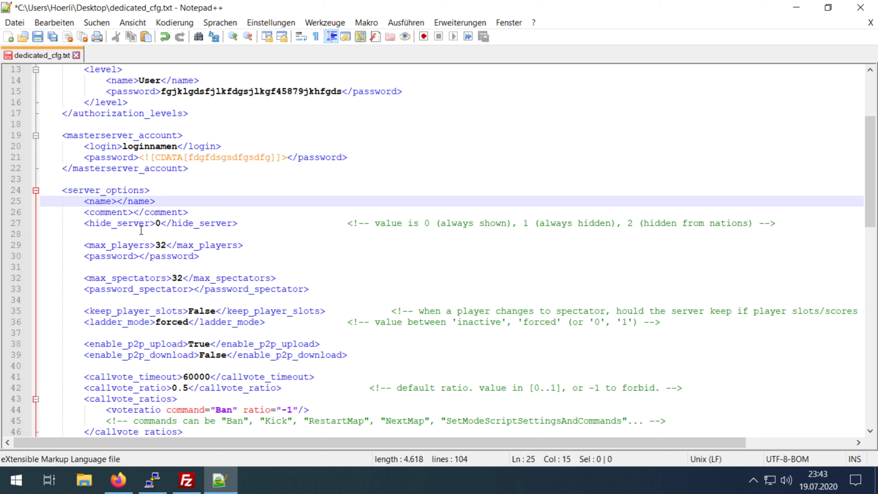
type("Testserver")
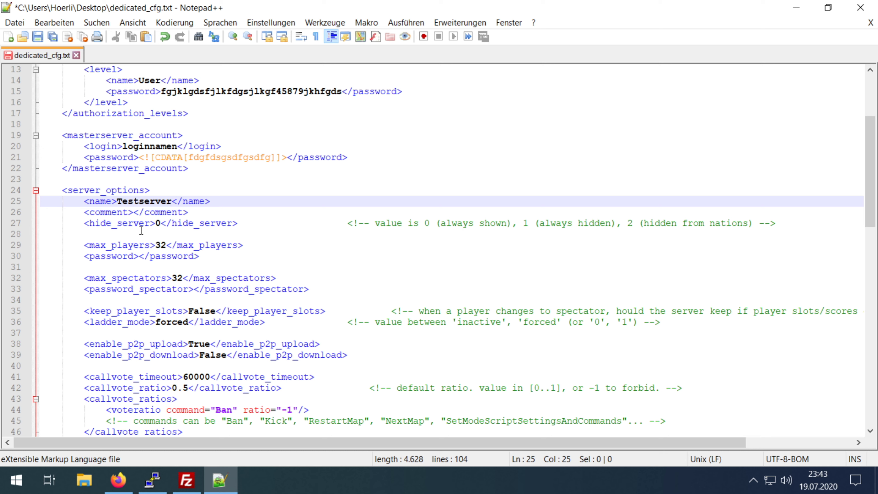
left_click(133, 212)
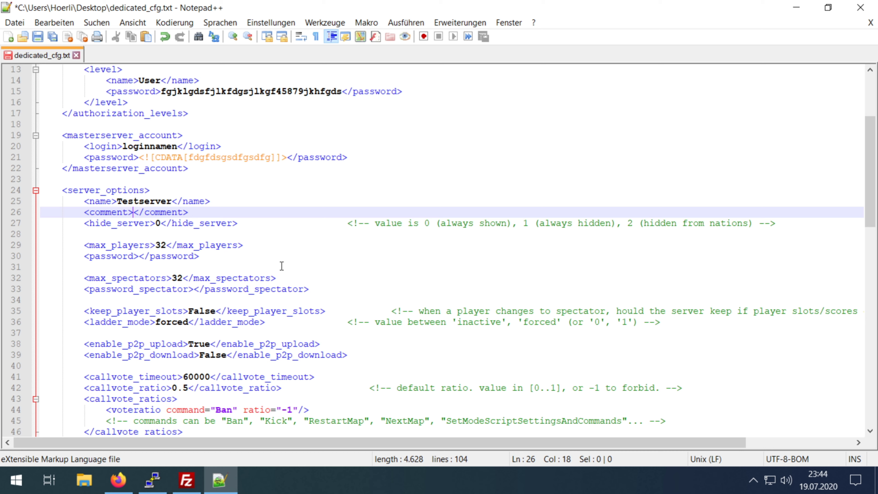
type("Super wichtige Infos stehen hi")
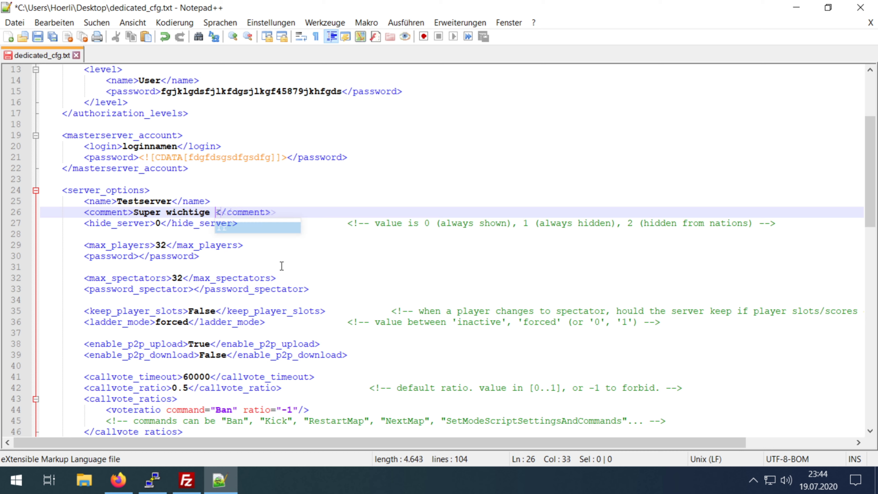
type("er! Vielleicht mal ...")
Dismiss the autocomplete suggestions and select the hide_server value 0.
left_click(281, 266)
left_click(250, 223)
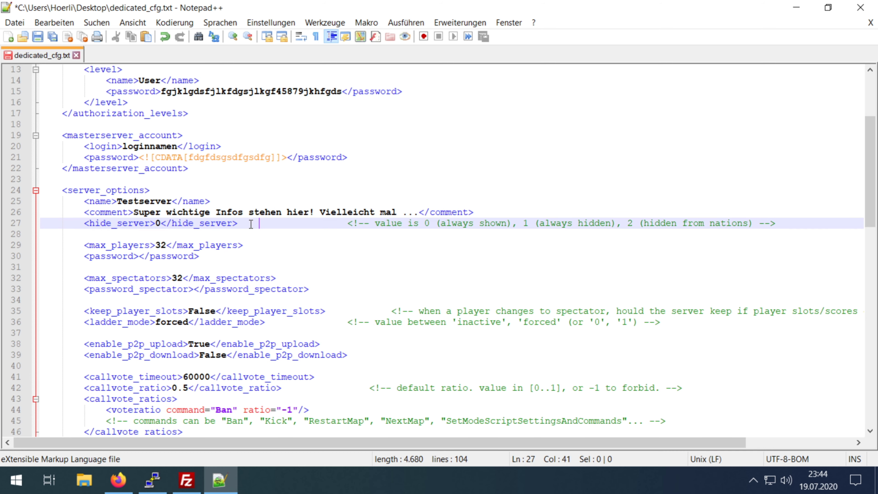
double_click(159, 223)
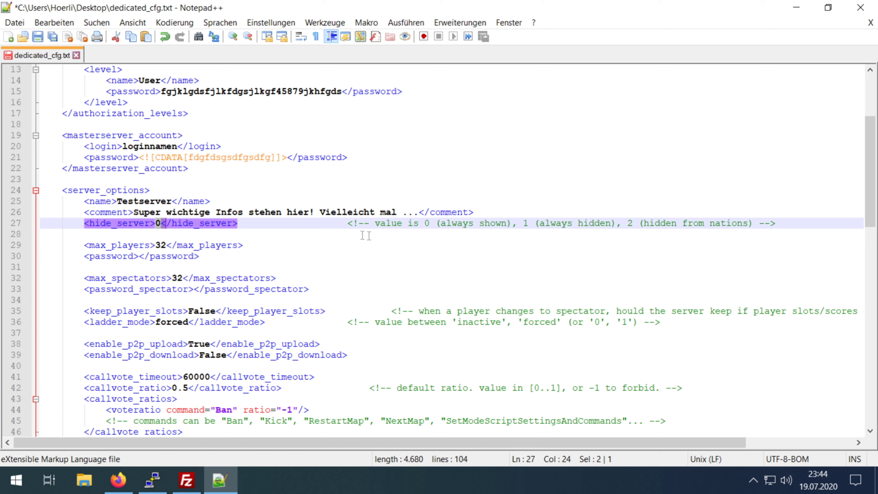
key("Down")
key("Up")
key("shift+Left")
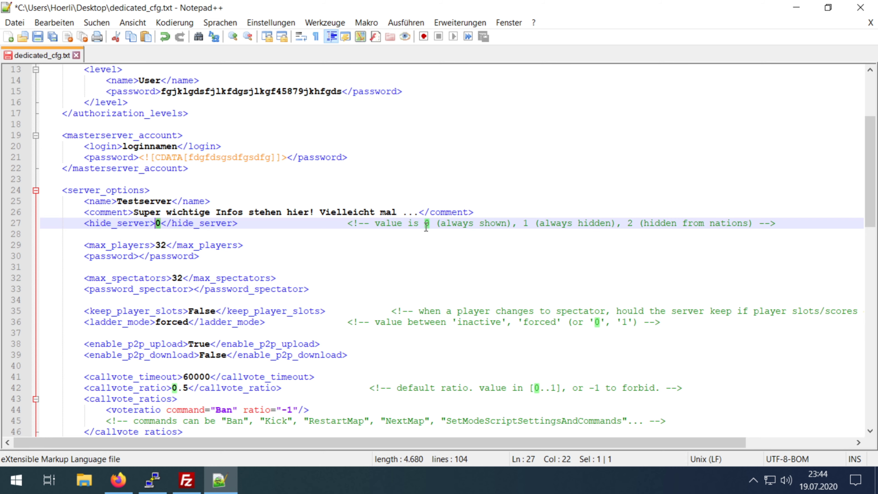
scroll(426, 225, "down", 1)
double_click(165, 212)
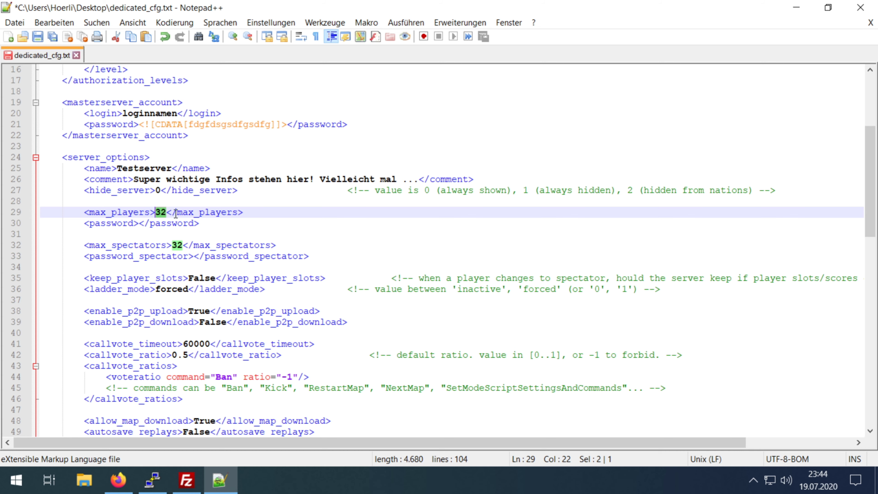
scroll(178, 212, "down", 1)
left_click_drag(182, 212, 172, 212)
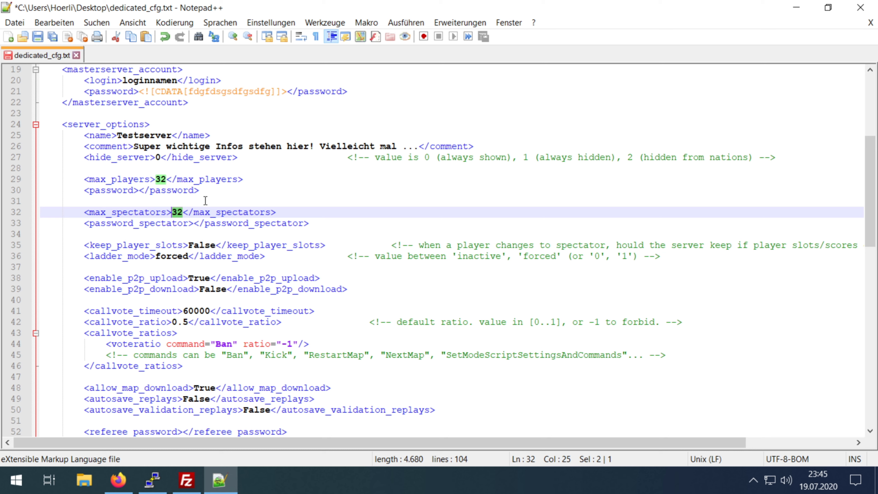
left_click(140, 190)
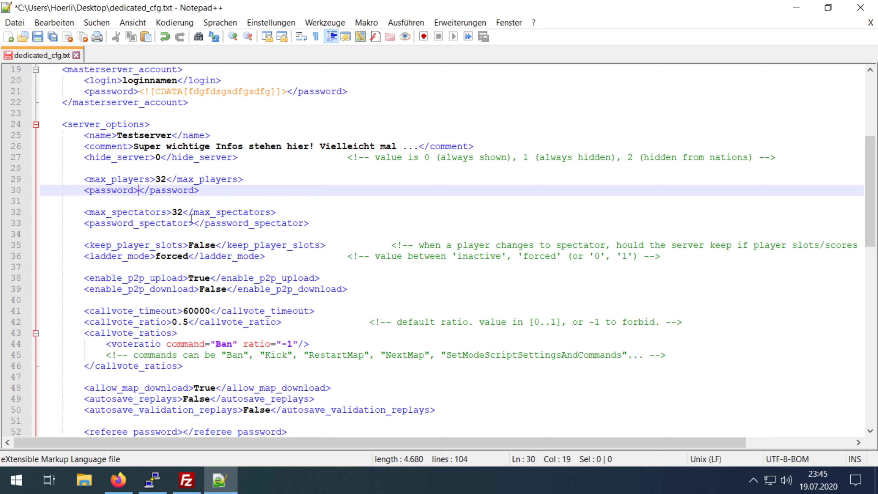
left_click(195, 223)
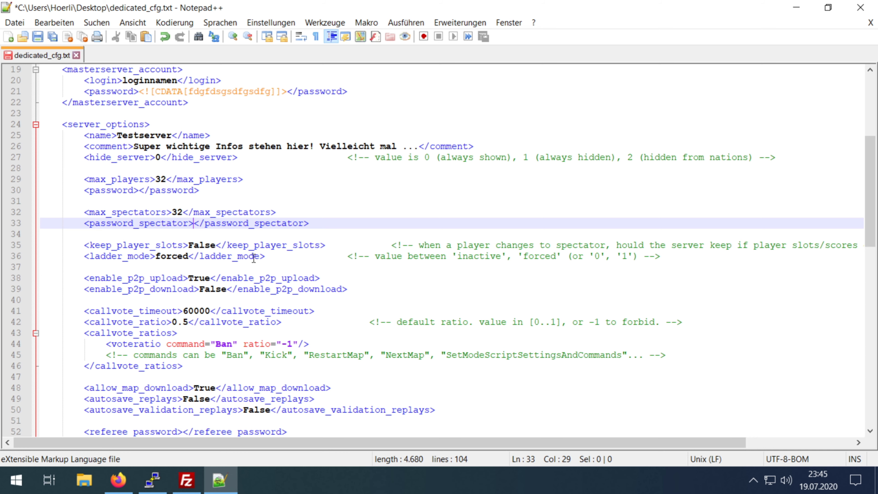
scroll(254, 258, "down", 1)
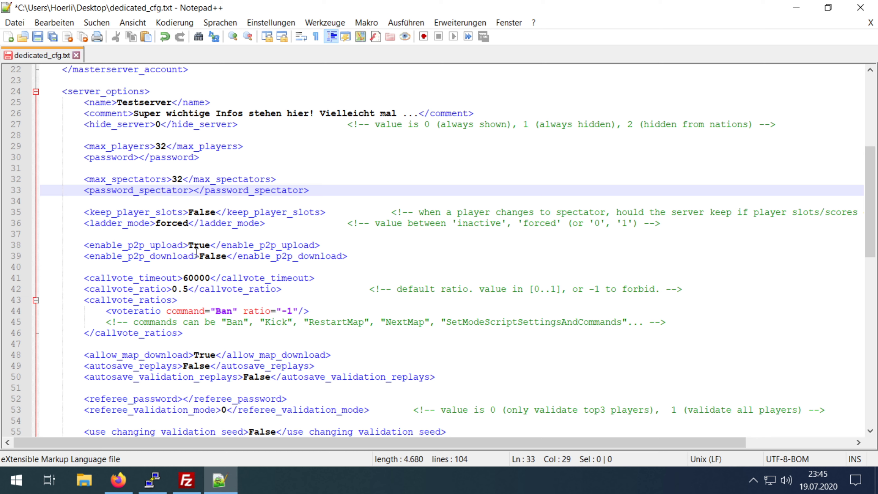
left_click_drag(128, 246, 150, 245)
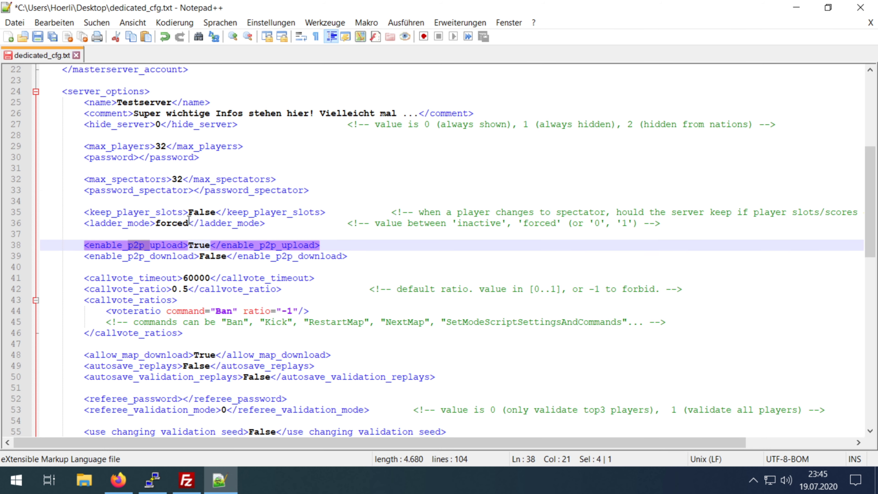
scroll(191, 176, "down", 1)
double_click(201, 178)
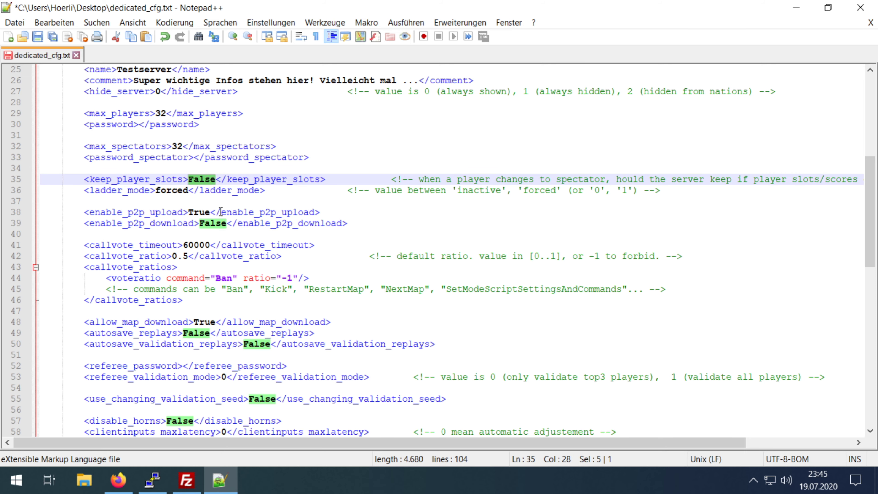
scroll(221, 212, "down", 2)
scroll(221, 212, "down", 2)
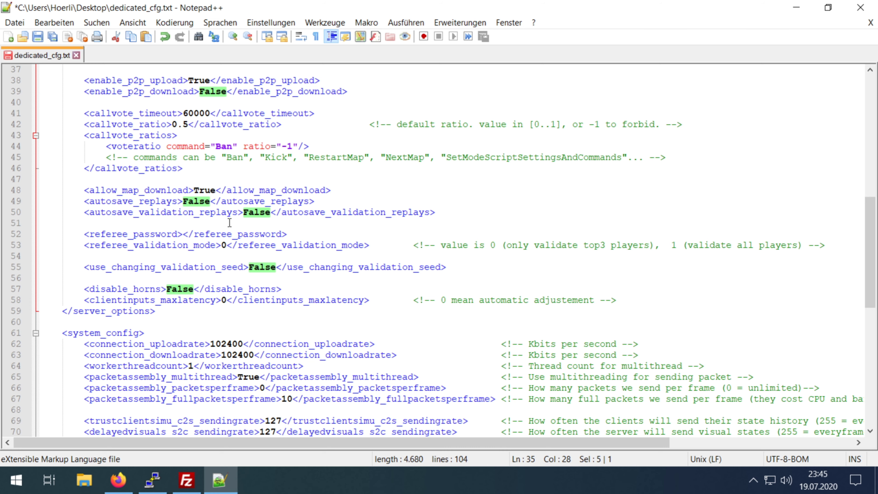
scroll(231, 222, "down", 4)
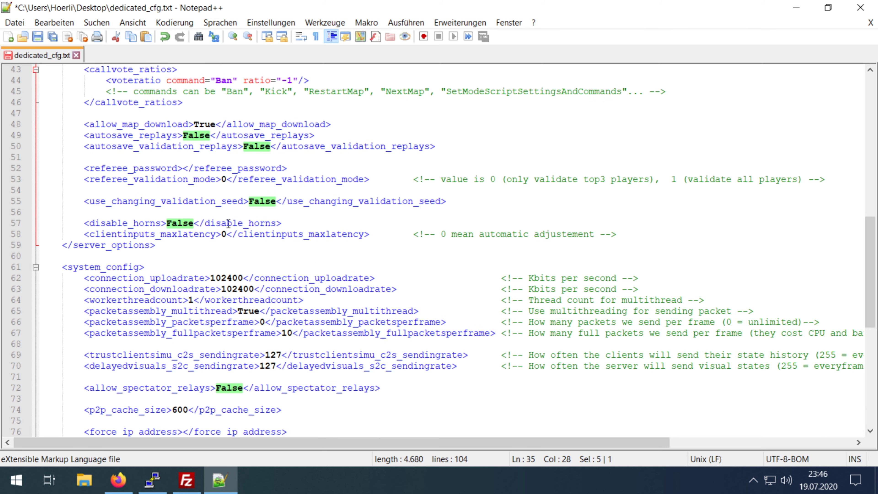
left_click_drag(210, 212, 243, 212)
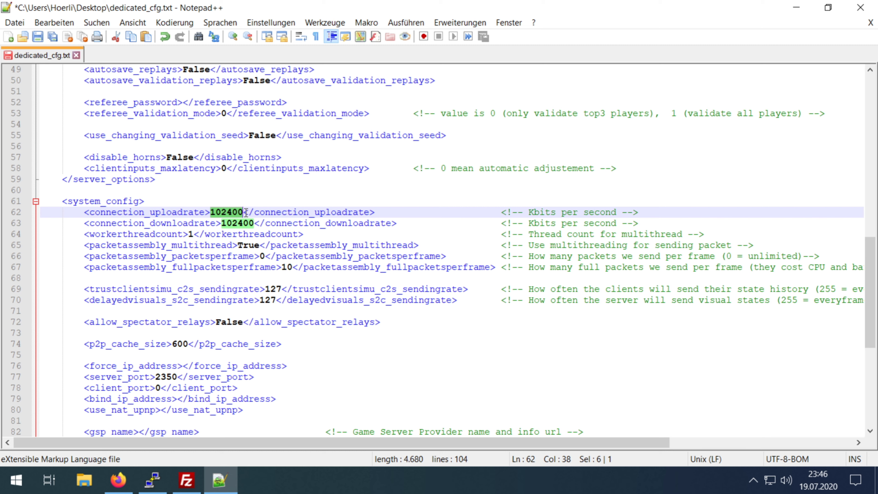
Raise the upload and download rates from 102400 to 1024000.
left_click(245, 212)
type("0")
left_click(254, 223)
type("0")
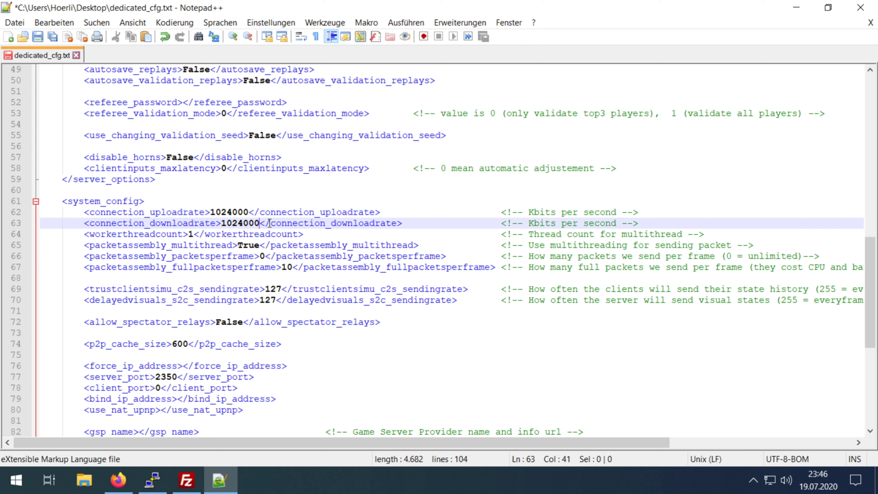
Set the worker thread count to 2 and select the p2p cache size value 600.
left_click(189, 234)
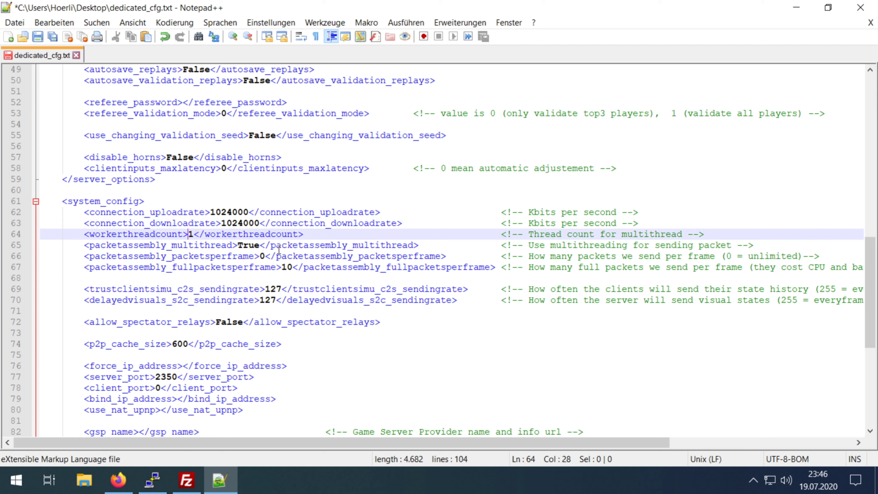
double_click(191, 234)
type("2")
scroll(277, 272, "down", 3)
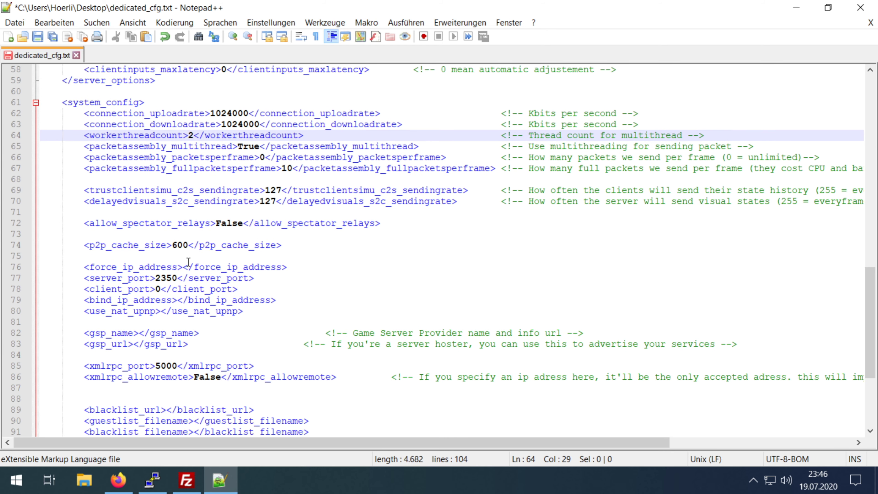
left_click(189, 246)
left_click_drag(189, 246, 171, 246)
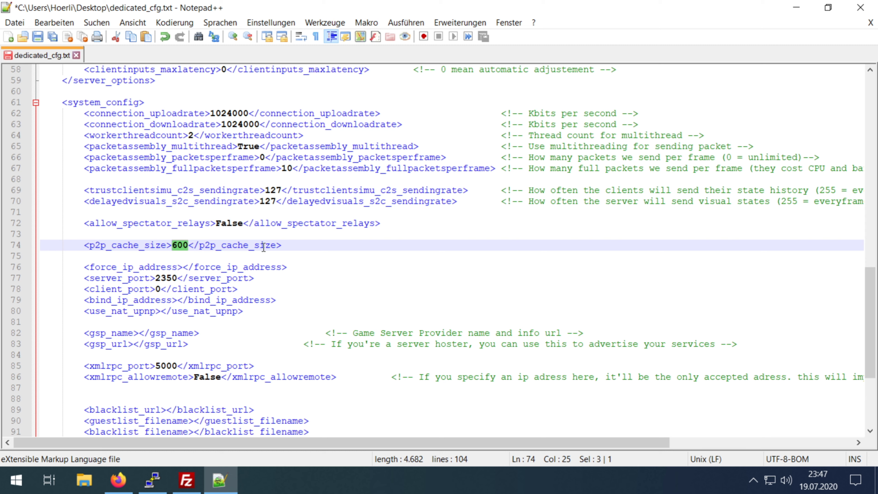
Replace the p2p cache size 600 with 4000, then move down to the force_ip_address line.
type("4000")
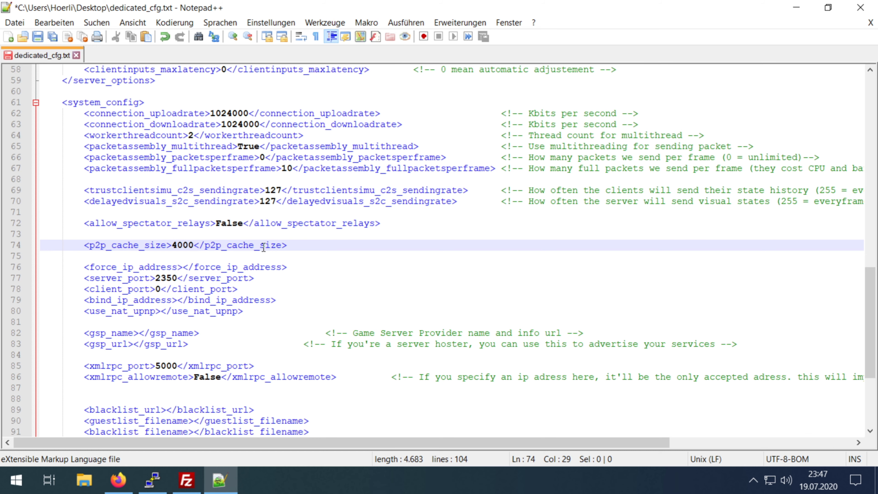
scroll(264, 247, "down", 1)
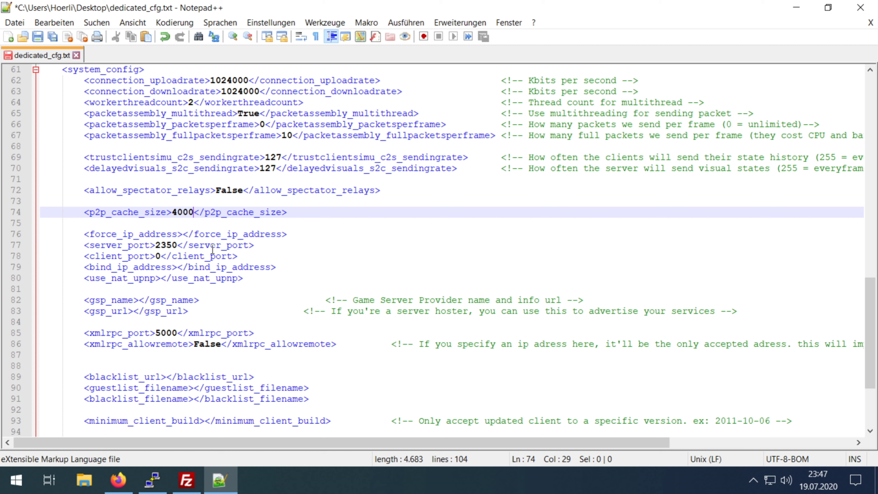
left_click(183, 233)
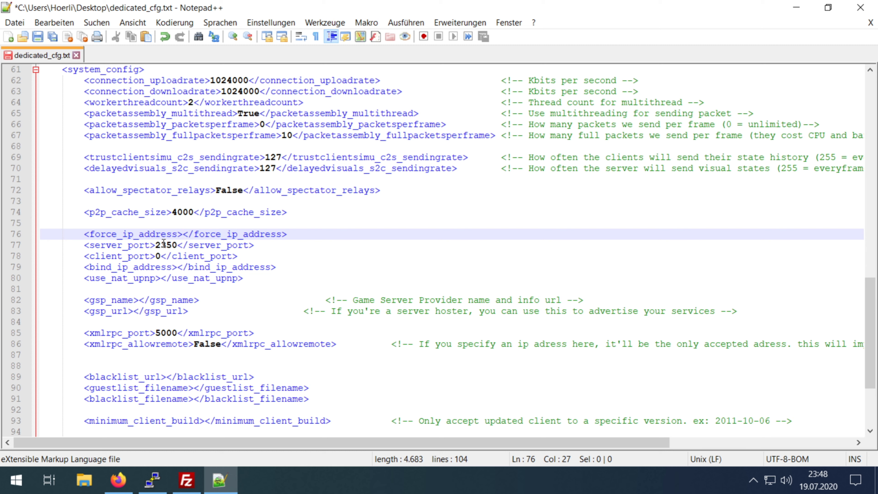
left_click_drag(155, 245, 173, 244)
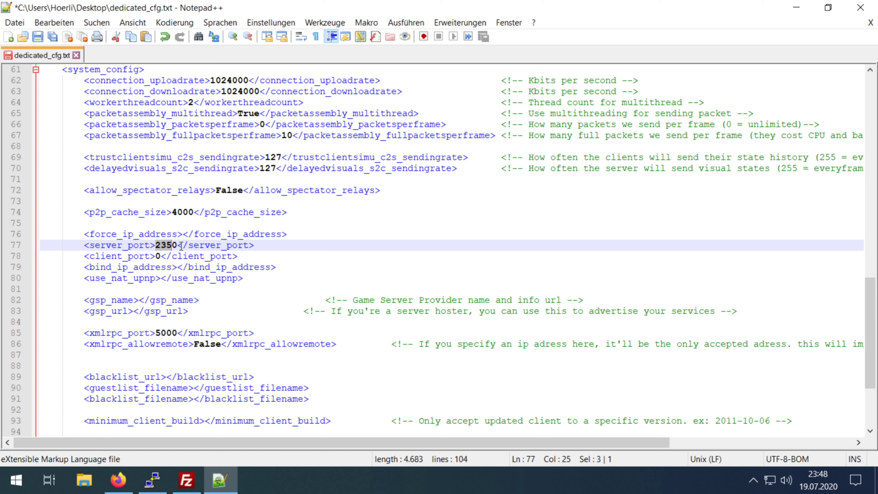
left_click_drag(177, 246, 174, 246)
type("4")
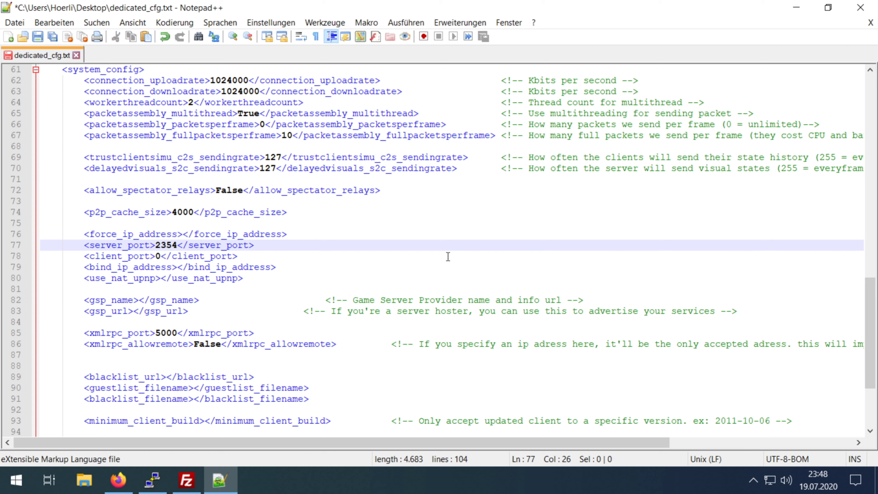
left_click_drag(177, 245, 155, 245)
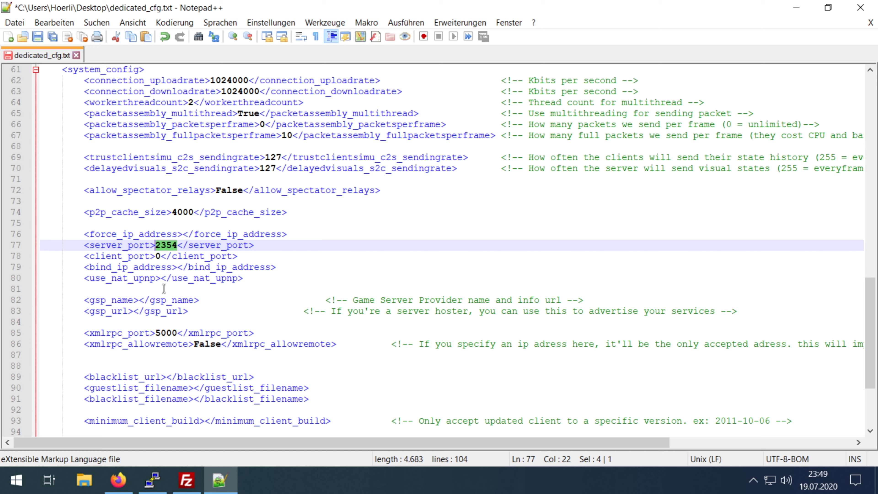
left_click(139, 300)
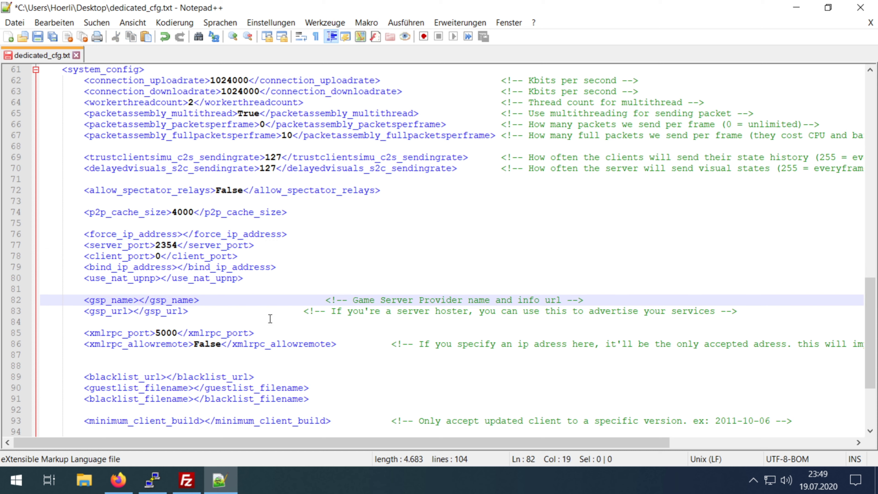
left_click(133, 311)
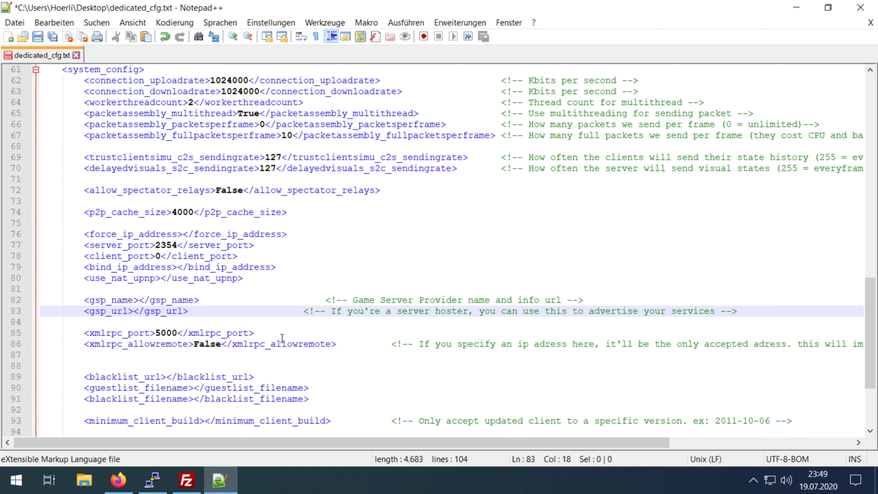
scroll(276, 339, "down", 2)
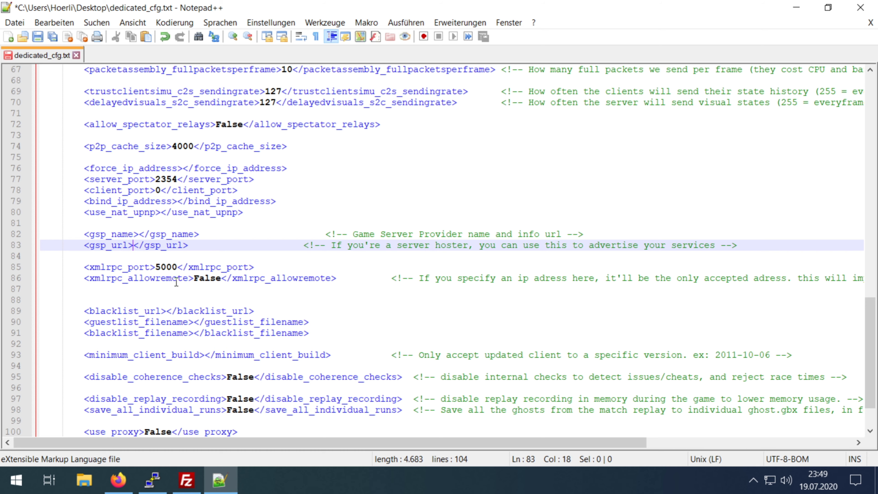
scroll(176, 282, "down", 1)
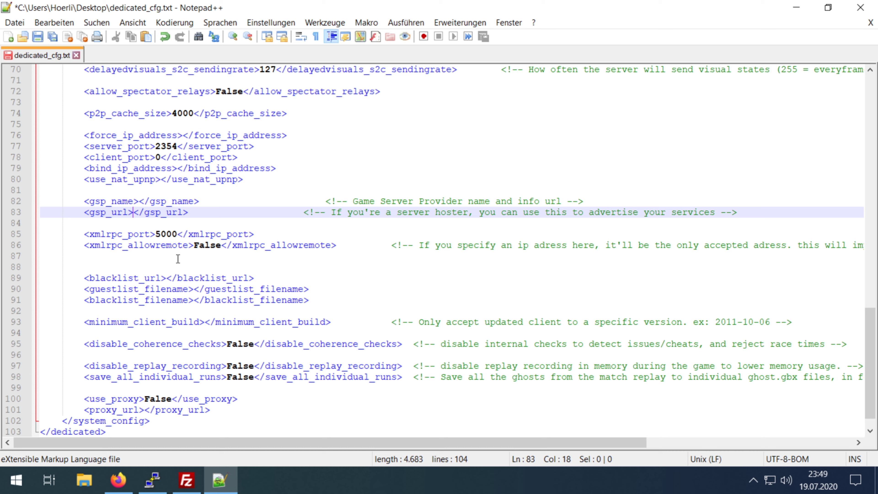
Change the xmlrpc_port value from 5000 to 5004.
left_click_drag(177, 234, 173, 234)
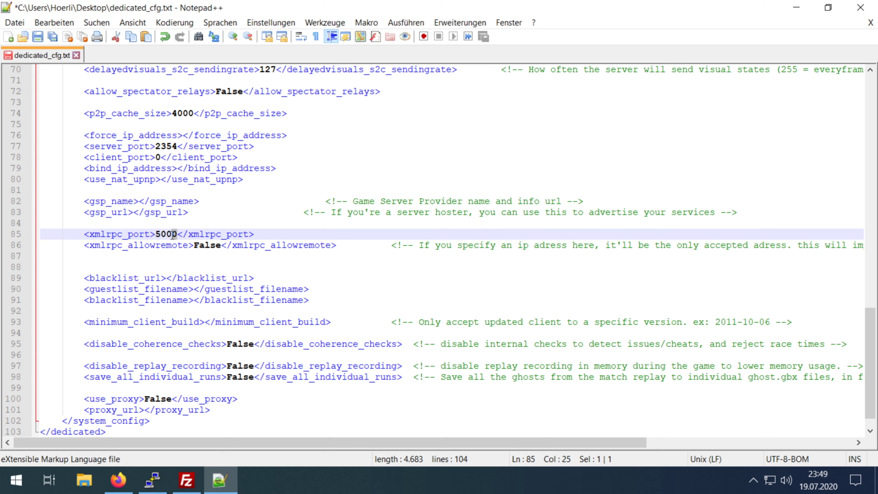
type("4")
left_click_drag(156, 146, 177, 148)
left_click(178, 234)
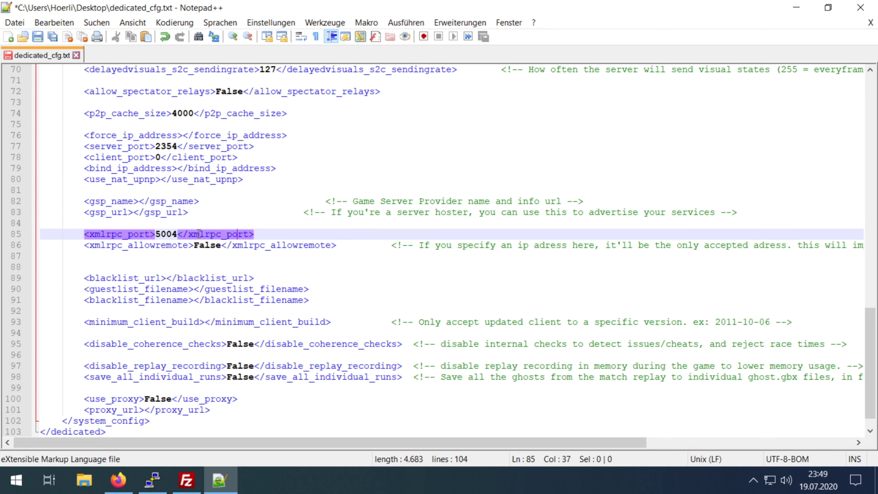
left_click(187, 227)
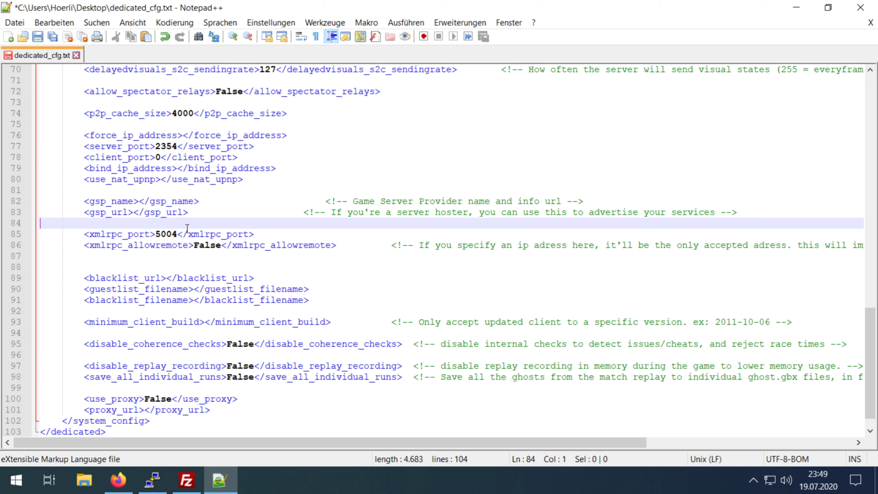
Switch xmlrpc_allowremote to True, then restore it to False.
left_click_drag(194, 246, 202, 246)
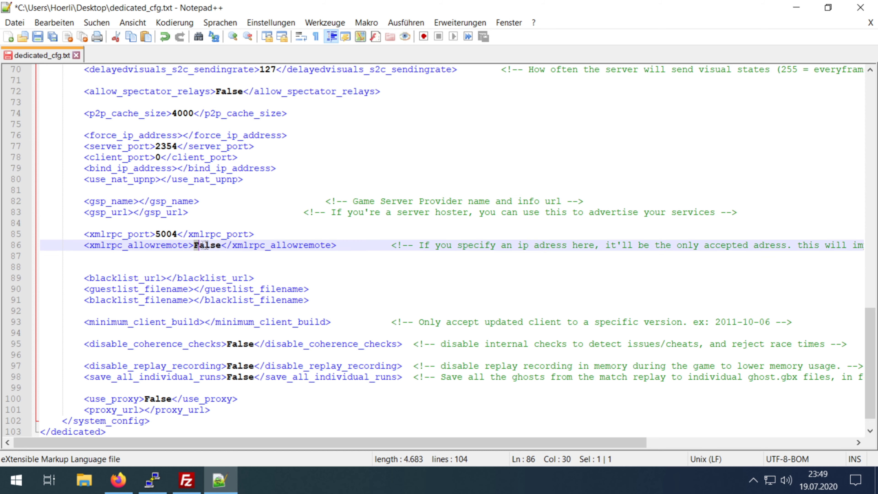
double_click(219, 245)
type("True")
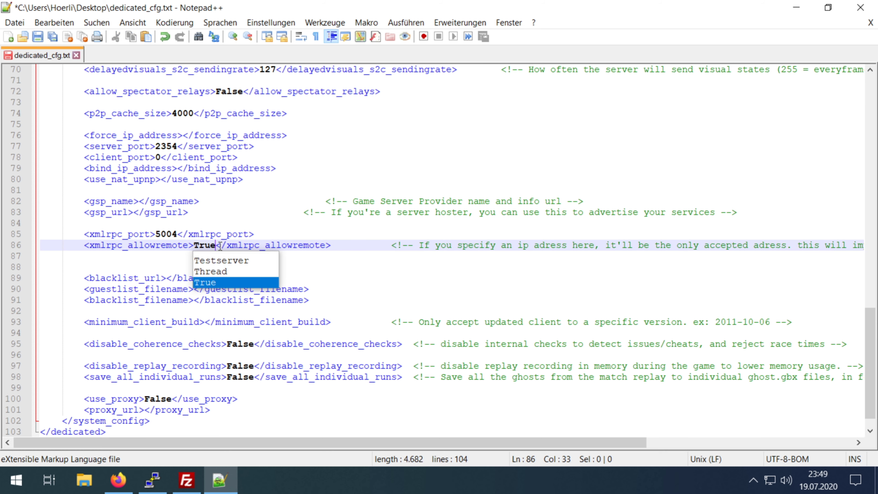
left_click(220, 246)
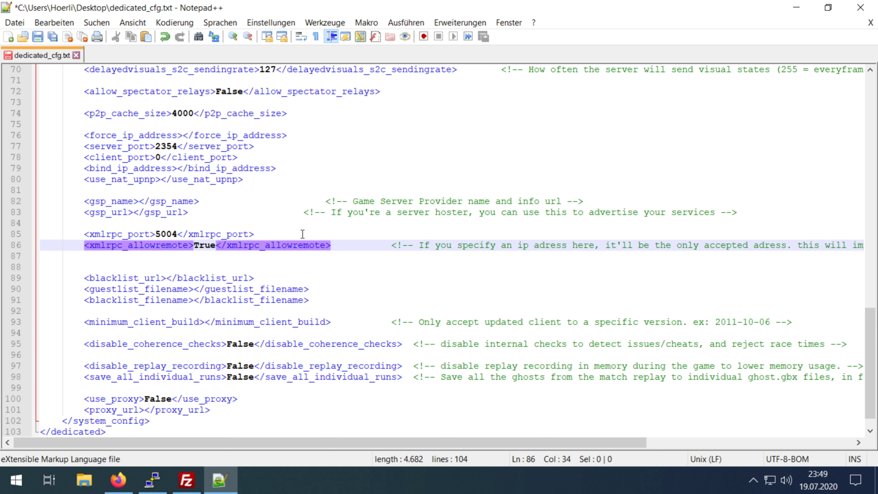
left_click_drag(216, 245, 193, 248)
type("Fals")
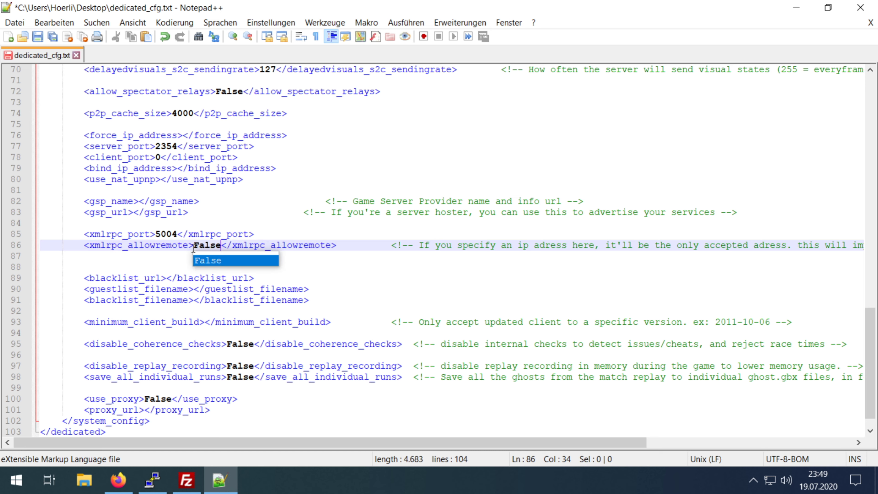
type("e")
left_click(193, 249)
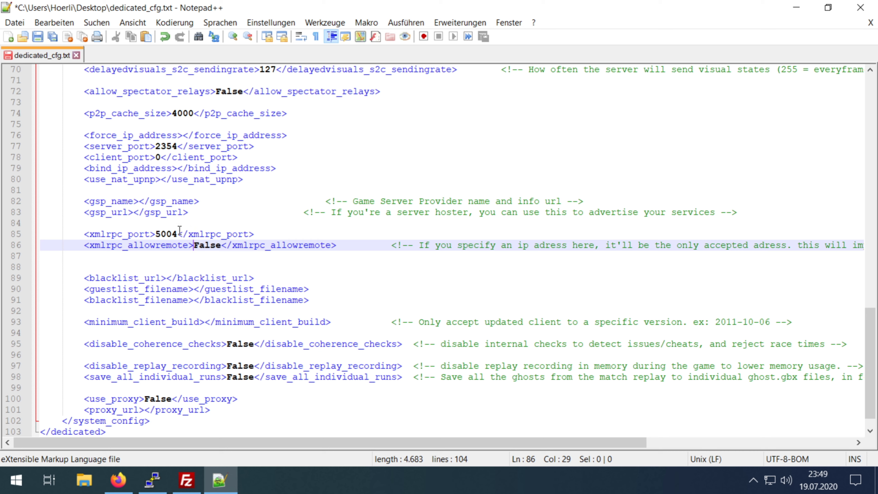
Check the new 5004 port value and the guestlist_filename line further down.
left_click_drag(178, 234, 156, 236)
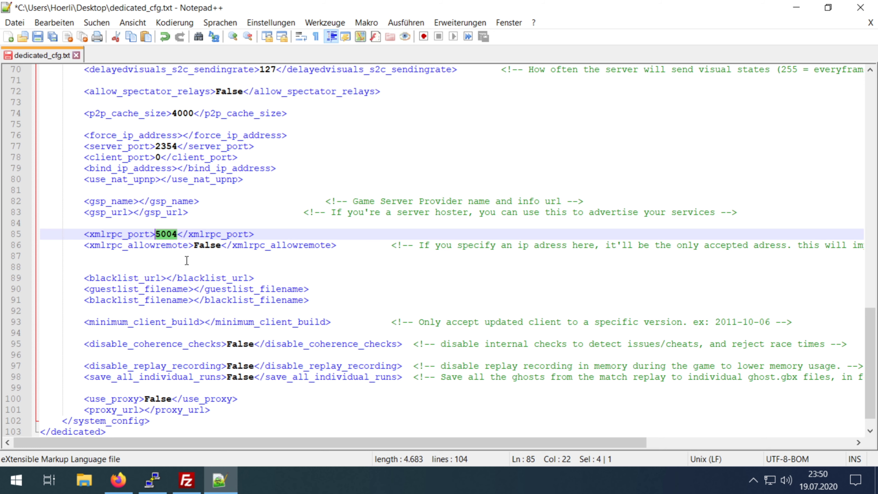
scroll(186, 260, "down", 1)
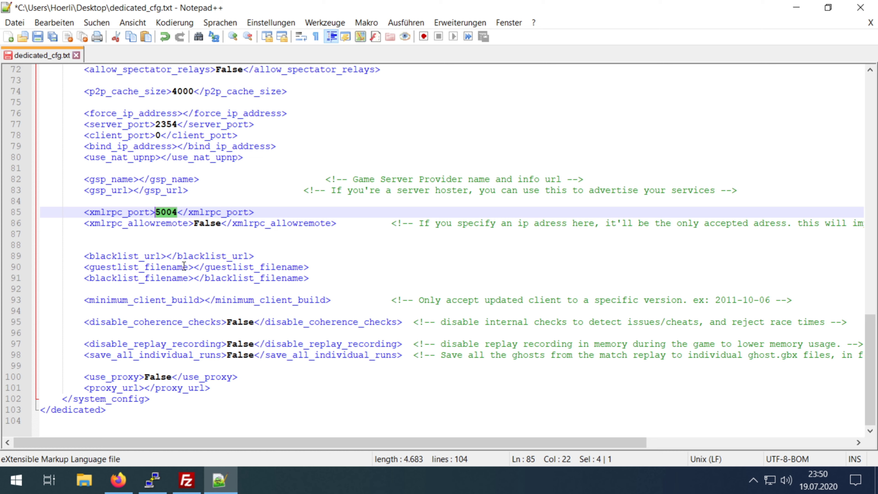
left_click_drag(197, 267, 271, 267)
left_click(270, 267)
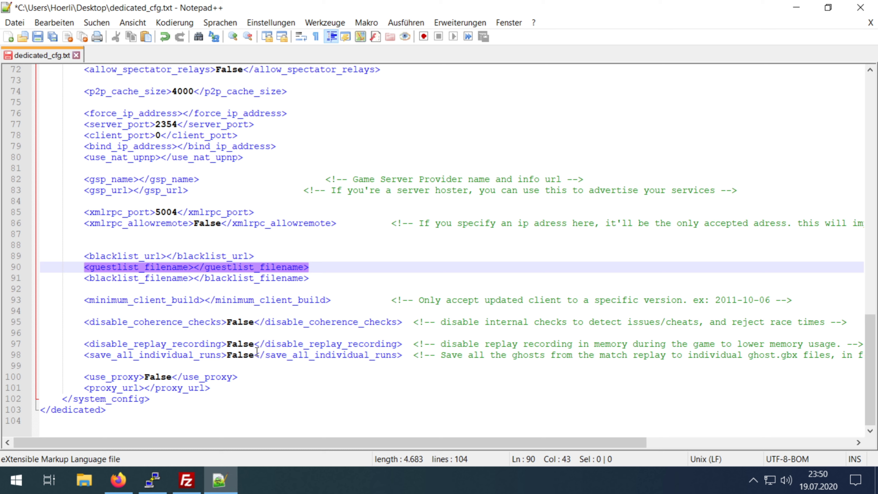
Save dedicated_cfg.txt and close Notepad++.
left_click(38, 37)
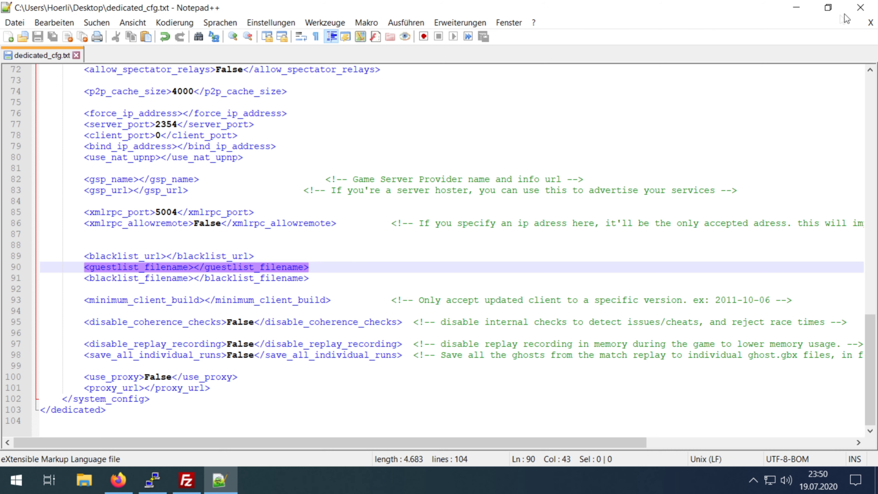
left_click(870, 23)
left_click(860, 7)
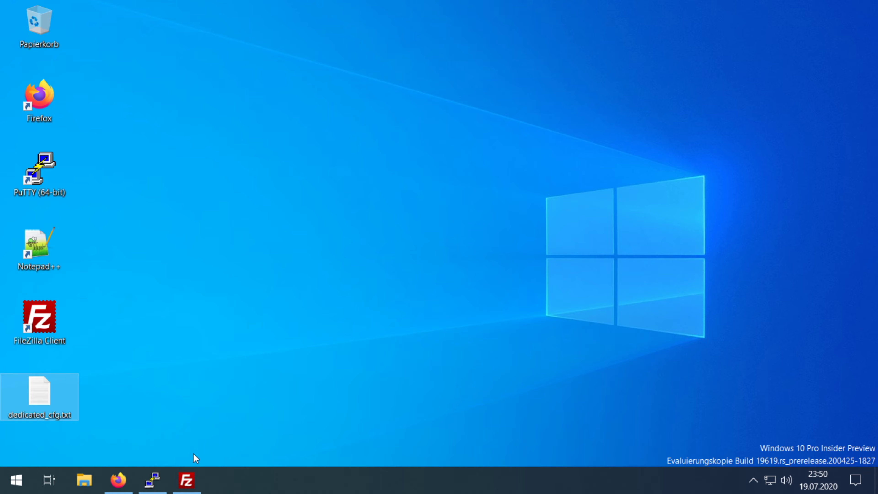
Upload the edited dedicated_cfg.txt from the Desktop to UserData/Config, overwriting the server copy.
left_click(187, 480)
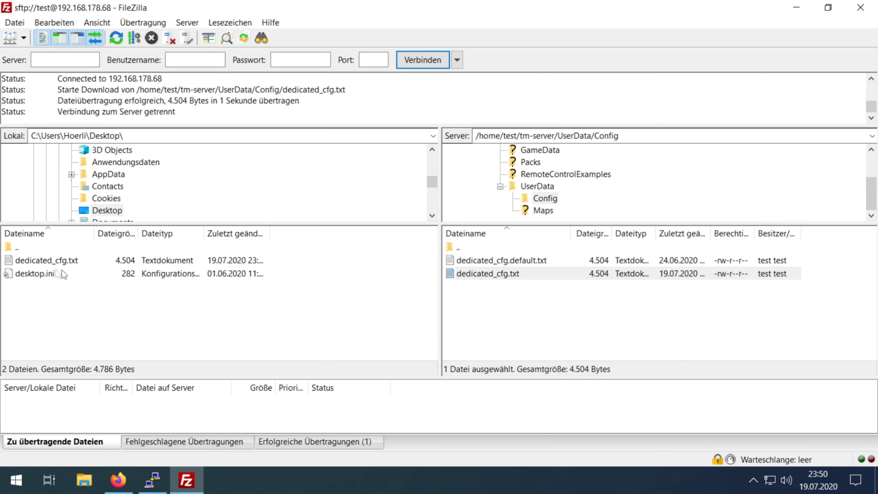
left_click_drag(64, 261, 510, 311)
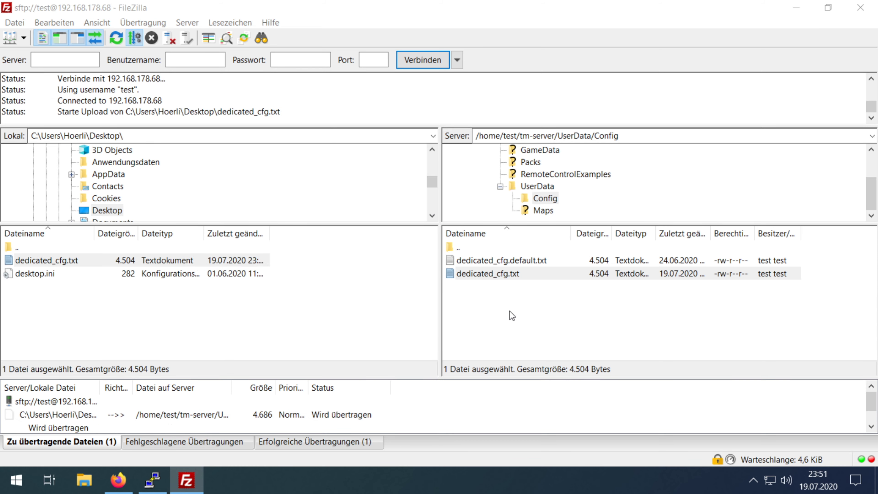
left_click(600, 331)
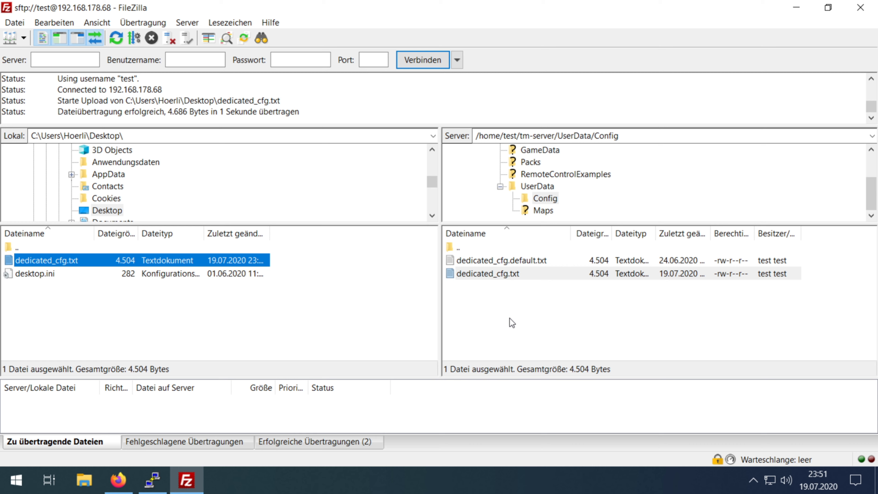
Make a new Download folder under tm-server/UserData/Maps, then return to the Mini #01 map page.
scroll(524, 191, "up", 1)
scroll(524, 191, "down", 1)
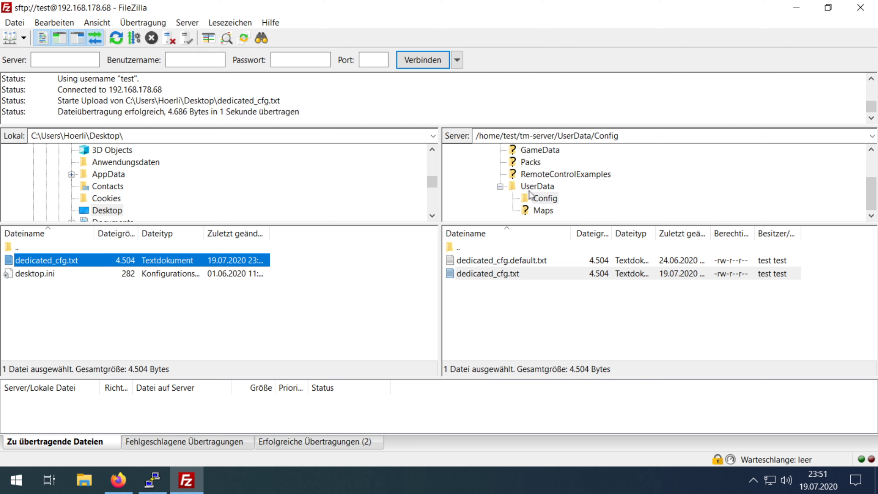
left_click(552, 186)
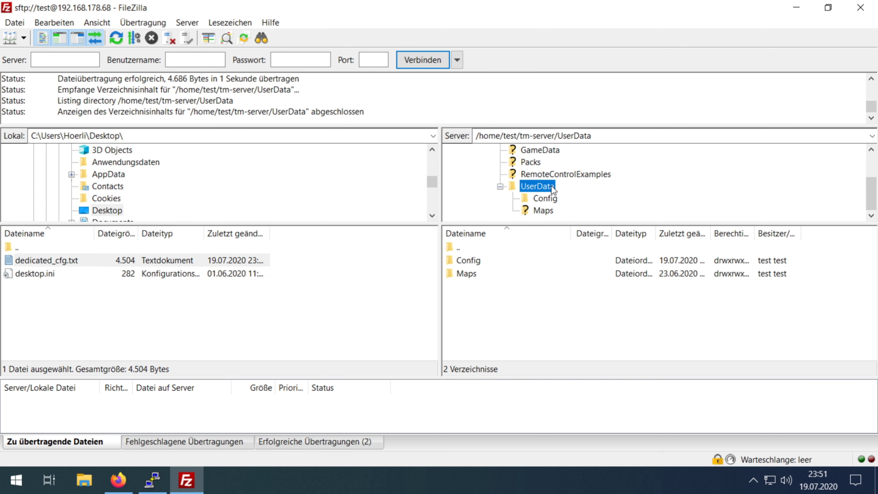
double_click(466, 274)
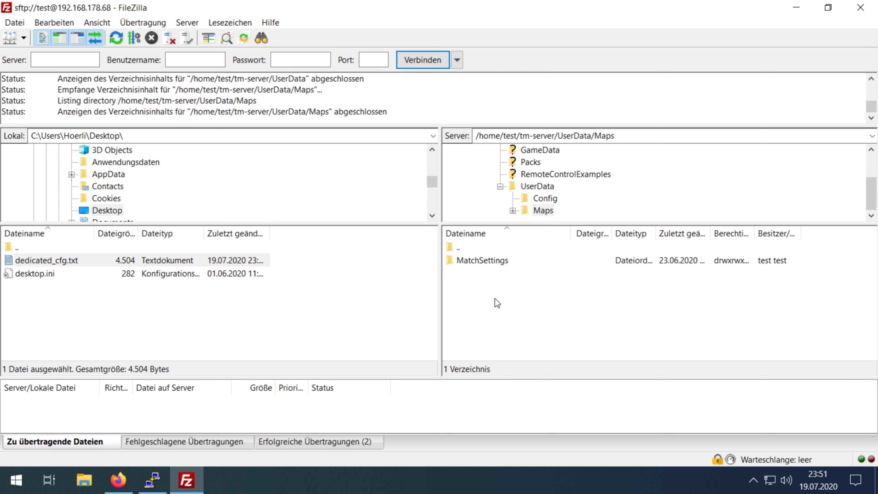
right_click(497, 302)
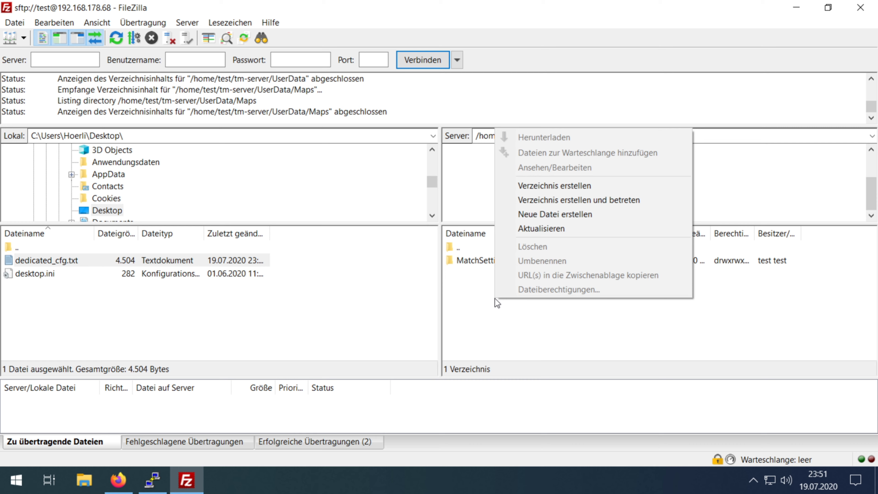
left_click(570, 200)
type("Download")
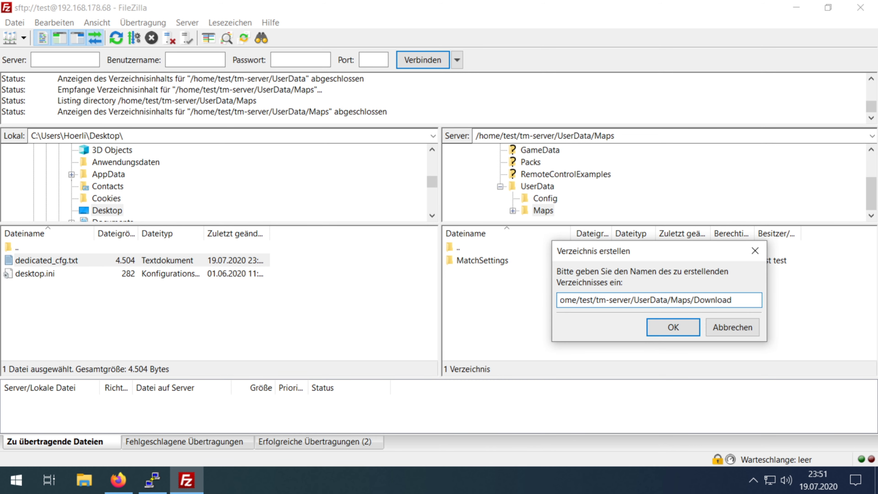
left_click(664, 330)
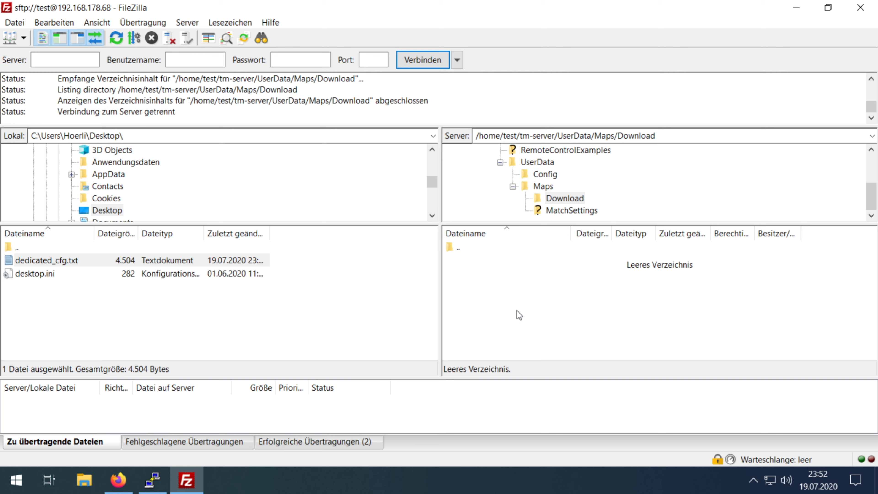
key("alt+Tab")
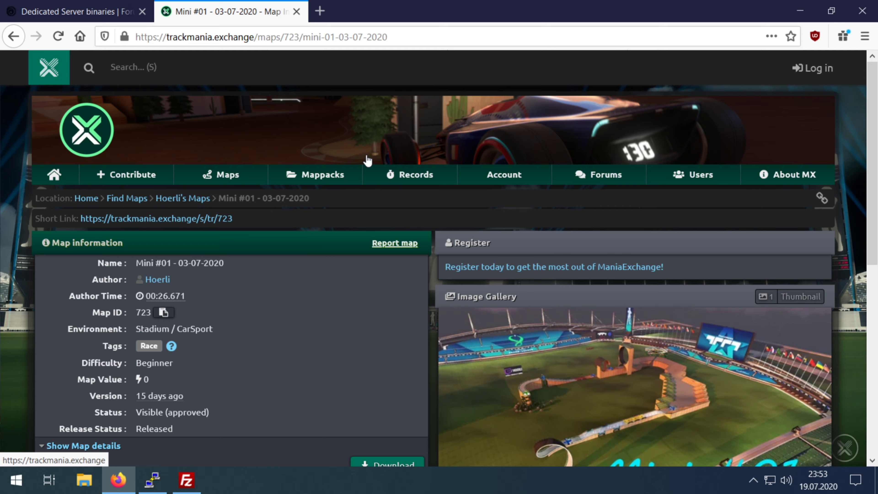
Save Mini #01 - 03-07-2020.Map.Gbx from Trackmania Exchange through the download prompt.
scroll(367, 160, "down", 2)
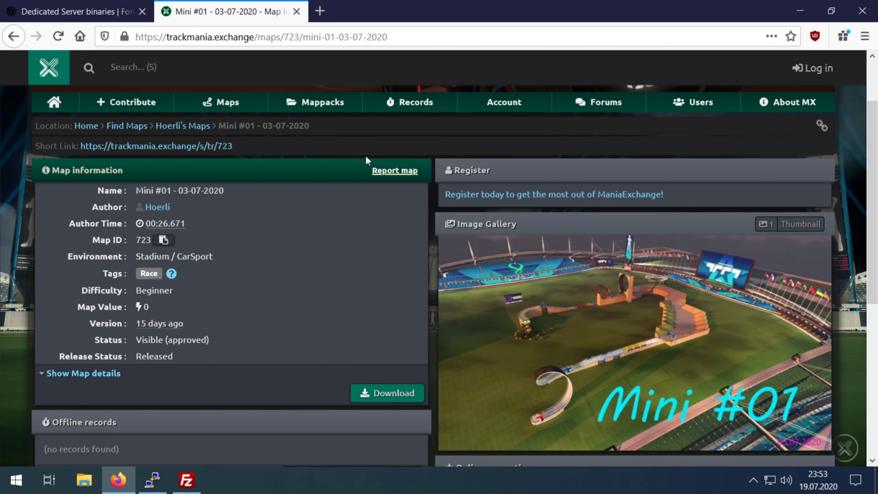
left_click(365, 396)
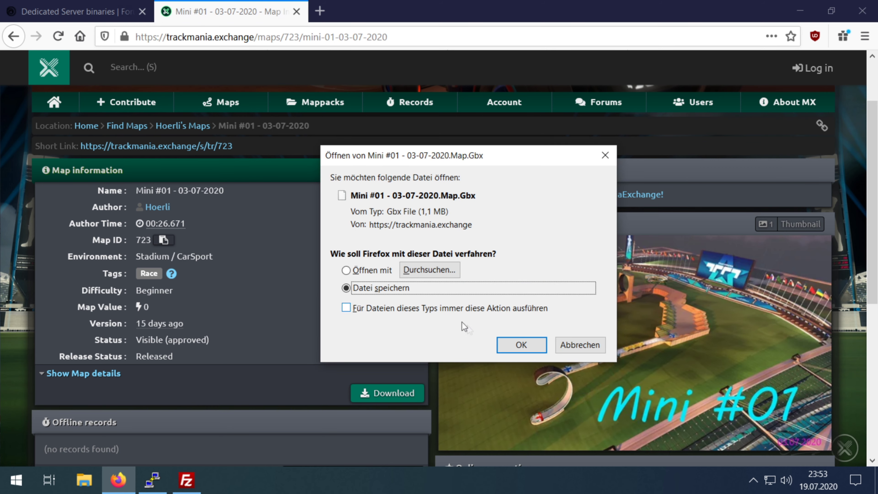
left_click(522, 346)
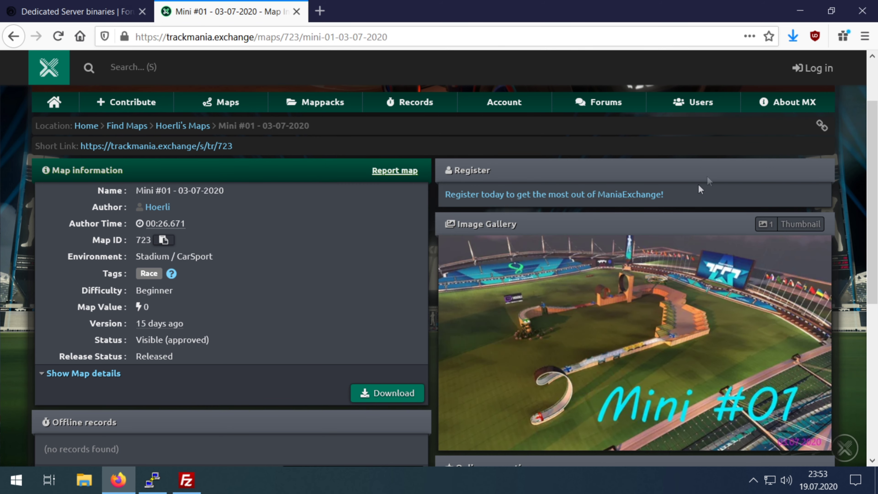
Upload the downloaded Mini #01 map from local Downloads into the server's Maps/Download folder.
left_click(803, 11)
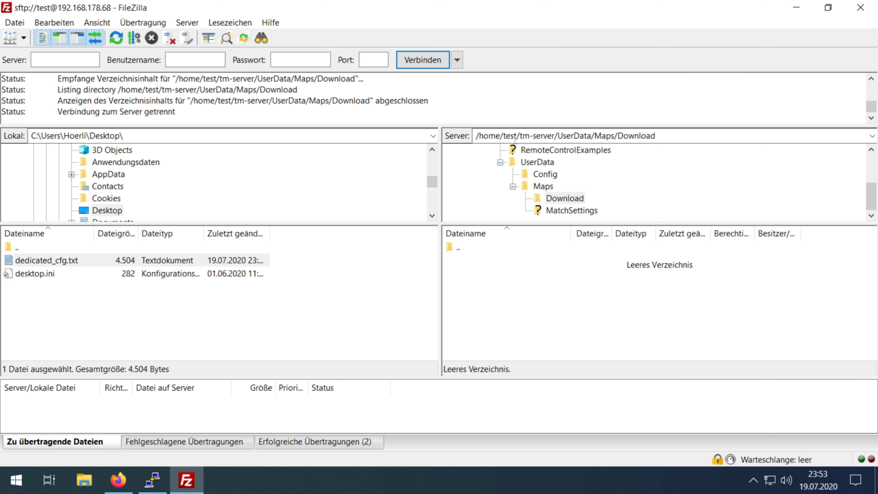
left_click(114, 199)
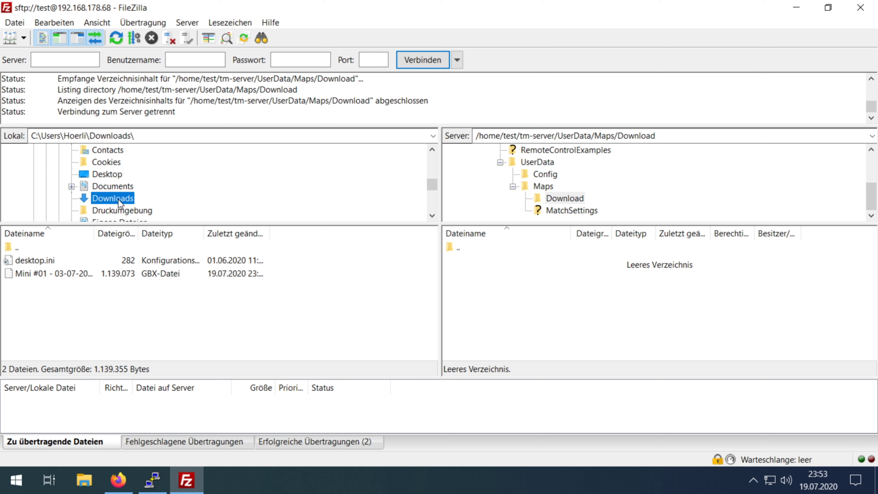
left_click(53, 277)
left_click_drag(52, 276, 541, 330)
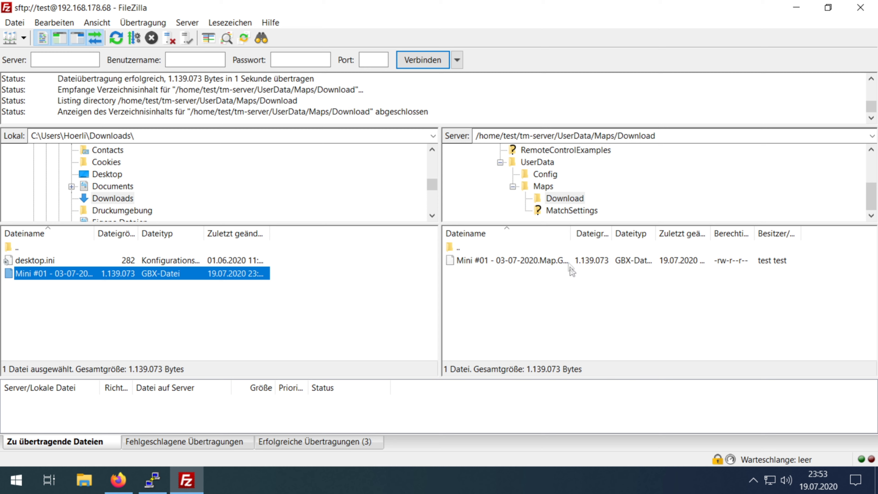
Open the server's MatchSettings folder and select its full path in the remote path field.
left_click(568, 211)
left_click(503, 264)
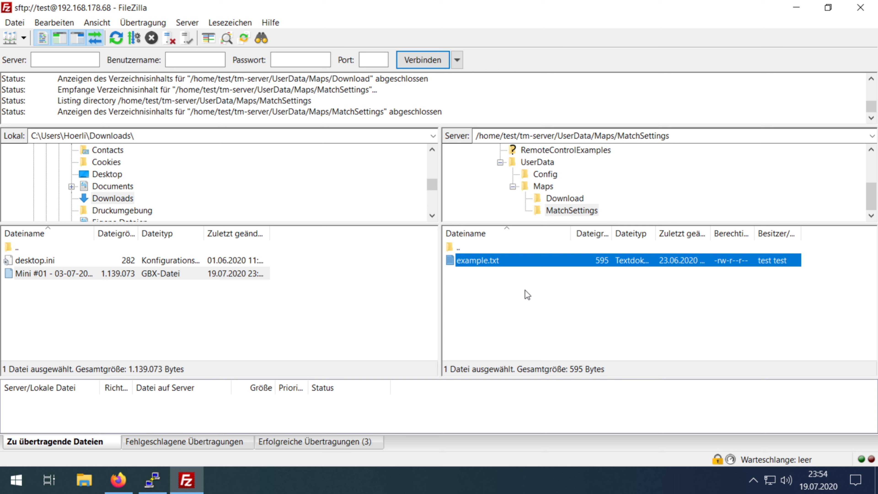
left_click(692, 135)
key("super+c")
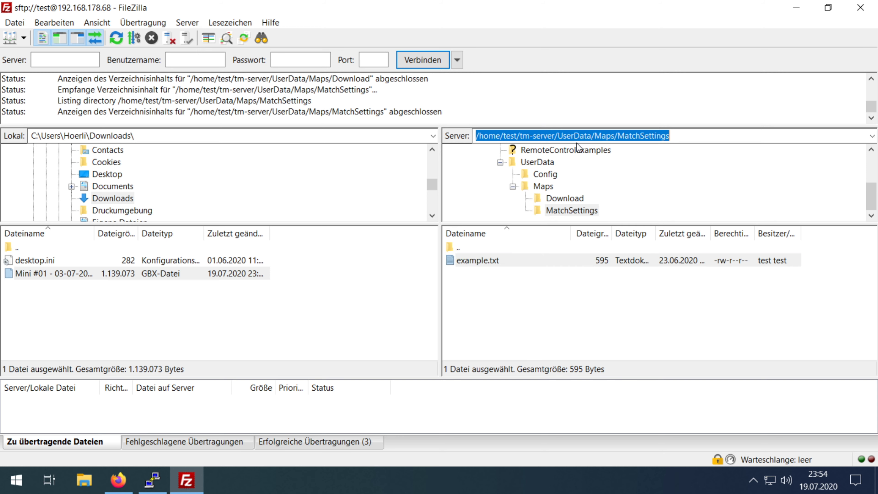
Change into the pasted MatchSettings path and run cp example.txt tracklist.txt.
left_click(165, 470)
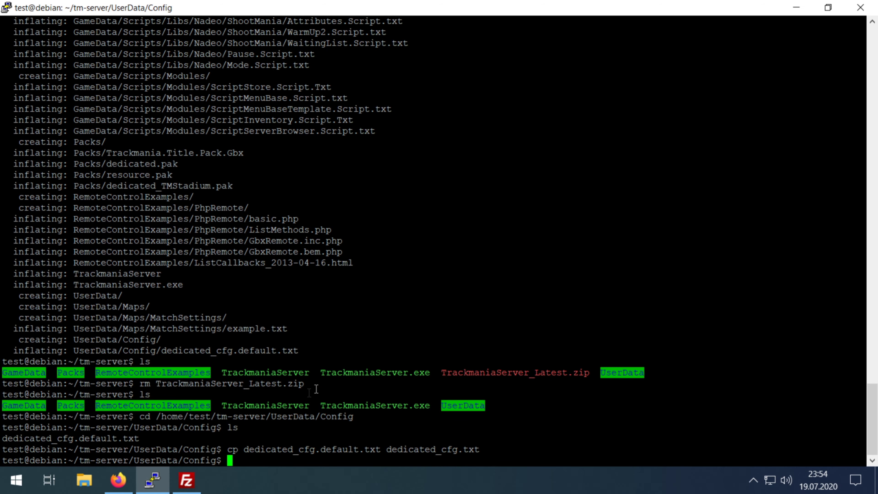
type("cd")
right_click(373, 384)
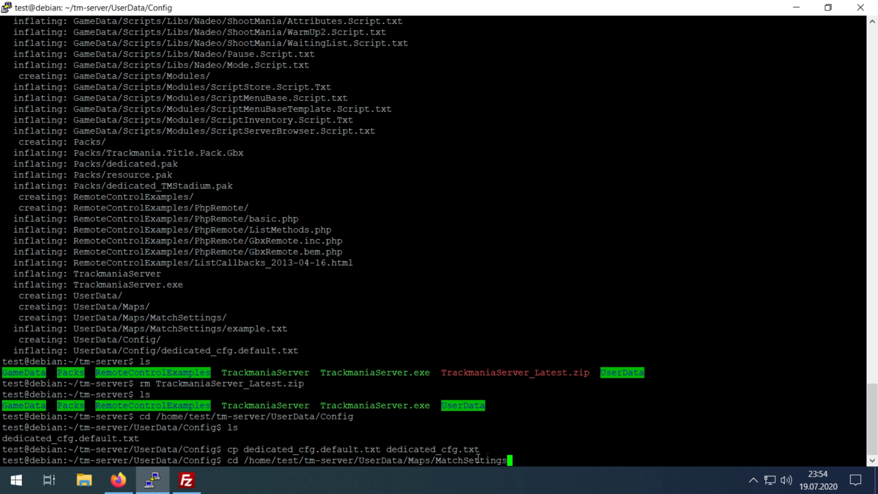
key("Return")
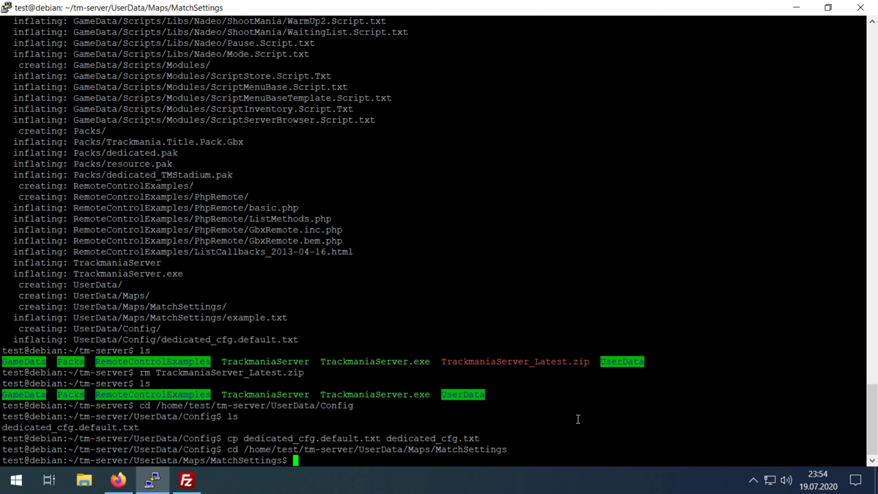
type("cp example.txt ")
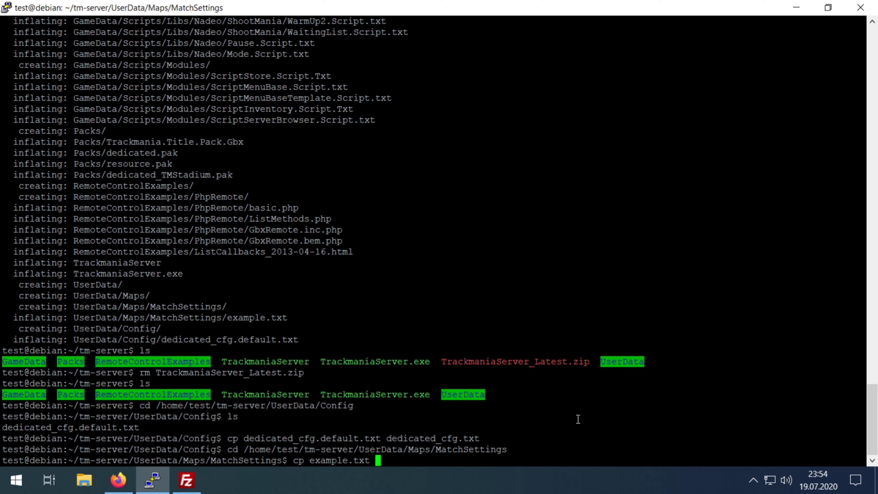
type("tracklist.txt")
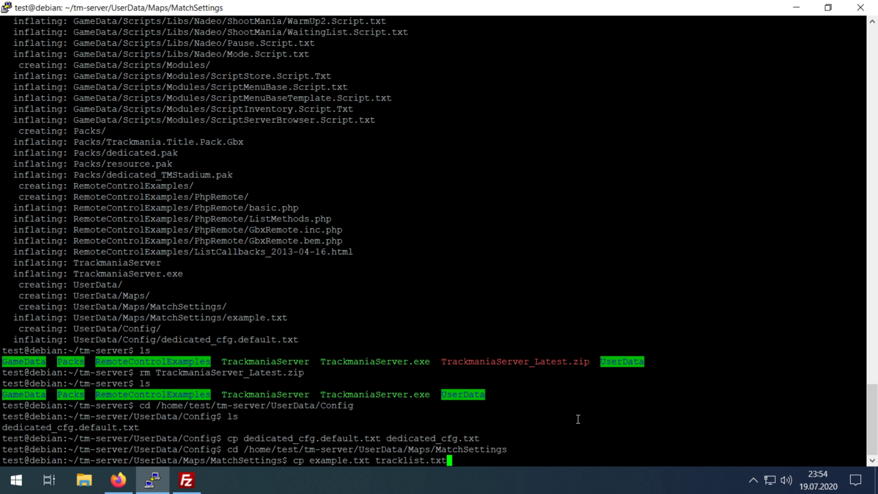
key("Return")
Refresh the server listing and copy the new tracklist.txt to the local Desktop.
left_click(187, 480)
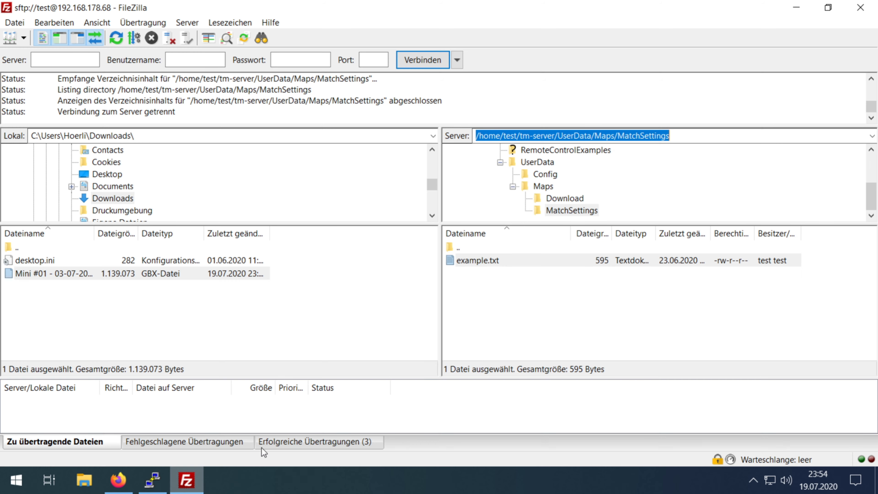
right_click(474, 318)
left_click(522, 246)
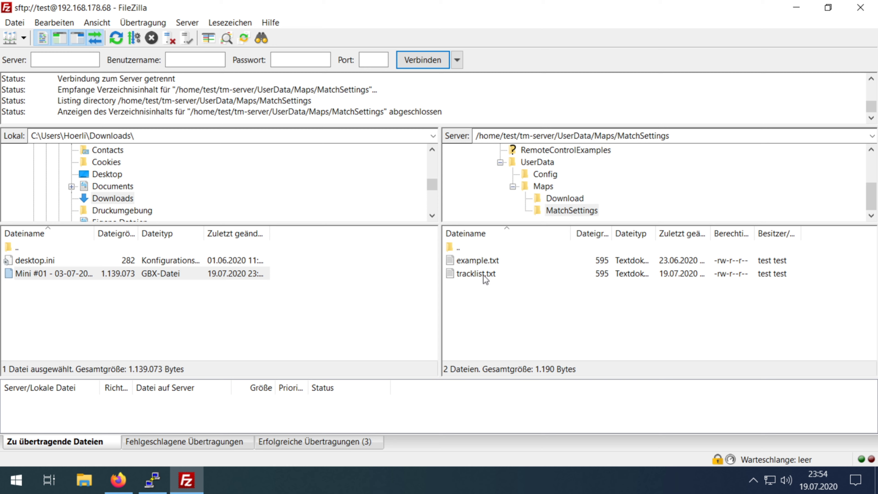
left_click(107, 174)
left_click_drag(470, 275, 427, 316)
Minimize FileZilla and PuTTY and bring up tracklist.txt's context menu on the desktop.
left_click(788, 12)
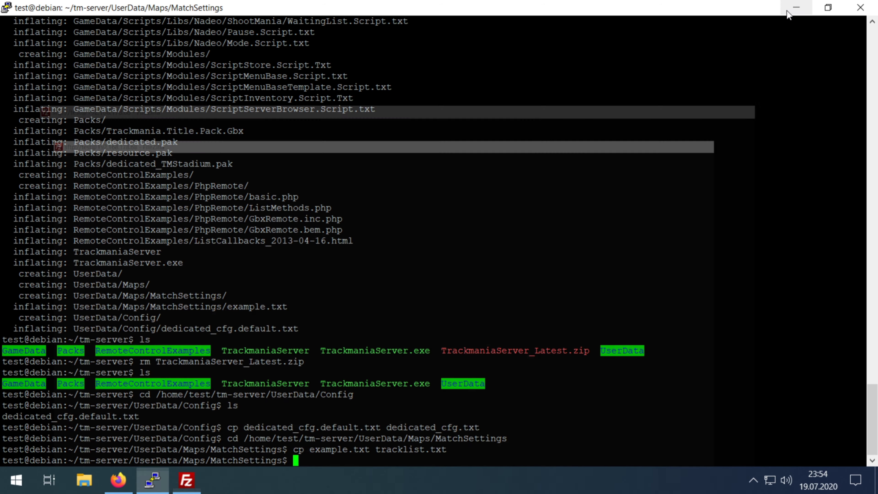
left_click(789, 12)
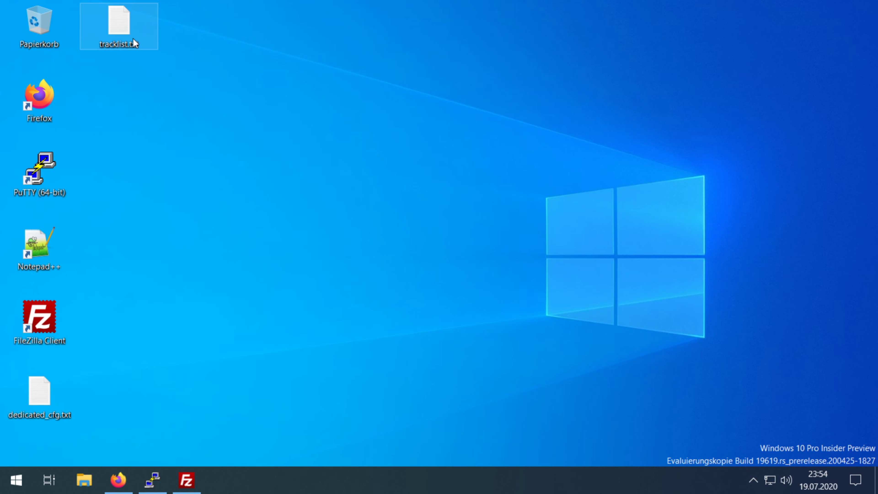
right_click(135, 42)
Open tracklist.txt in Notepad++ and look over the gameinfos block and map paths.
left_click(181, 126)
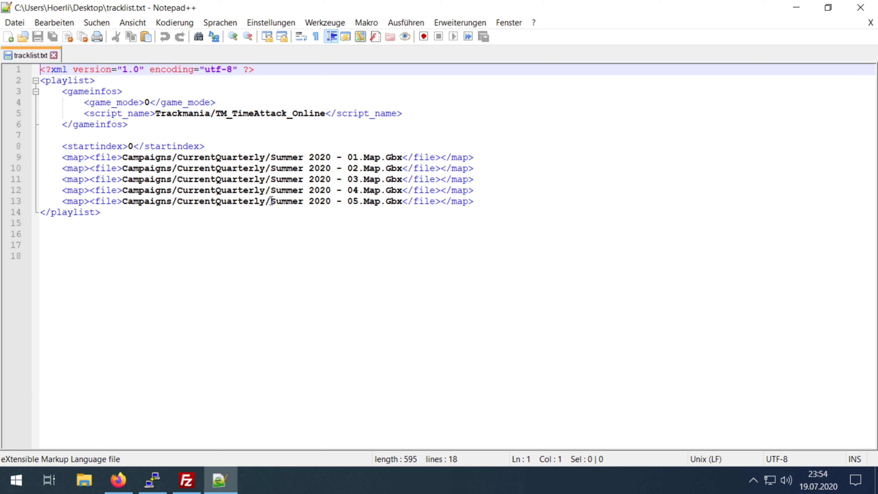
left_click_drag(63, 92, 133, 131)
left_click(139, 124)
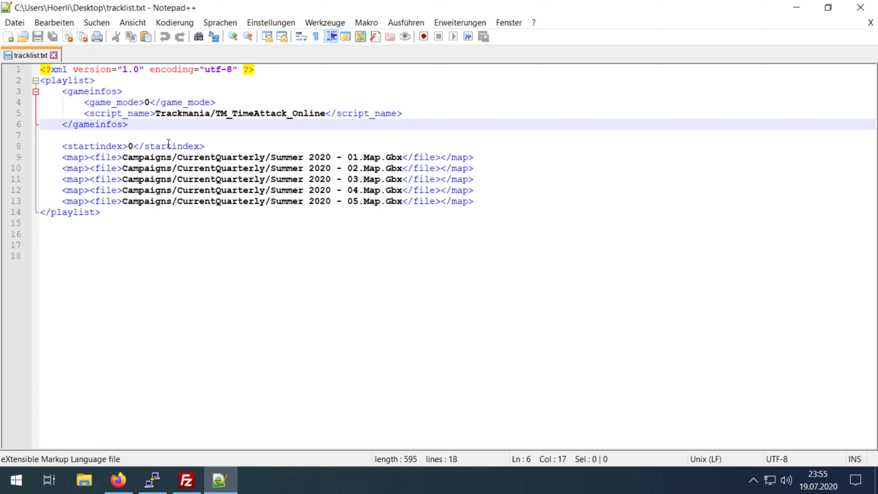
left_click_drag(123, 158, 409, 202)
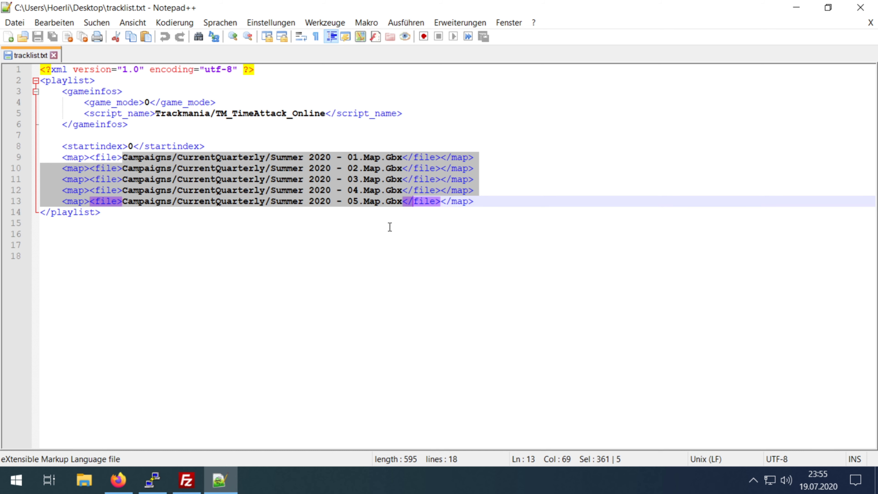
left_click(389, 227)
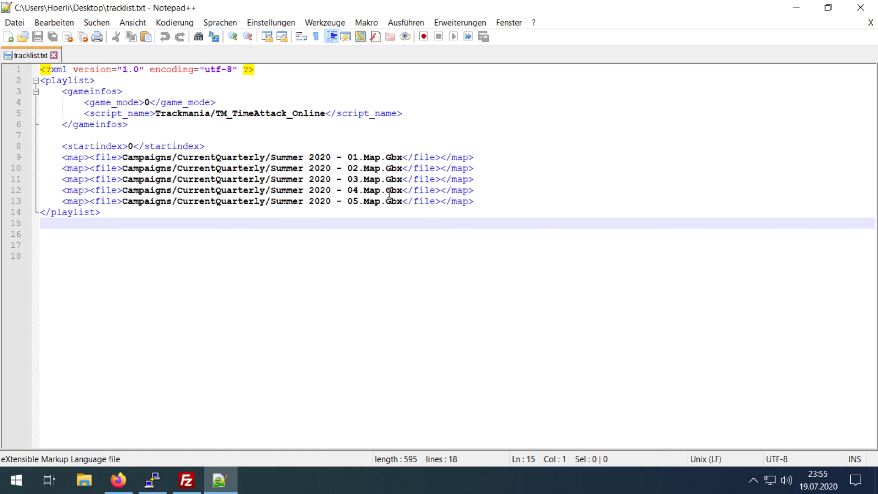
Delete the map entries 02 to 05, leaving only the Summer 2020 - 01 line.
left_click_drag(484, 201, 44, 169)
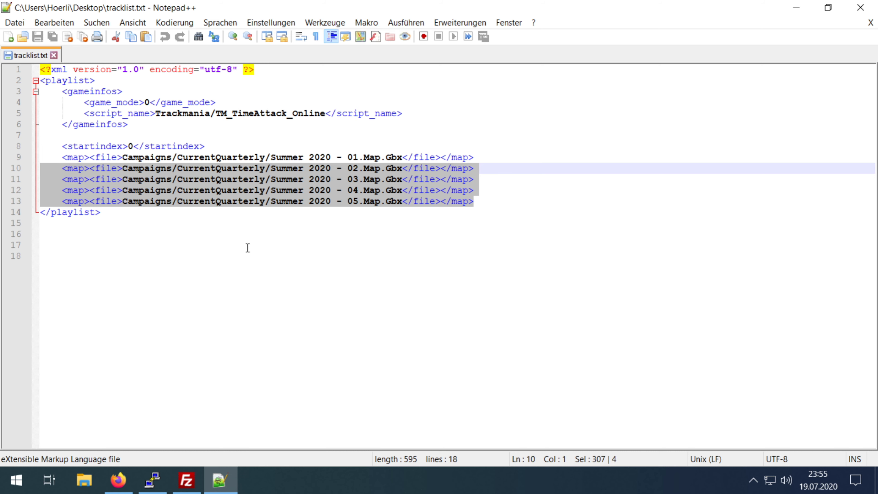
key("Delete")
left_click_drag(123, 158, 403, 157)
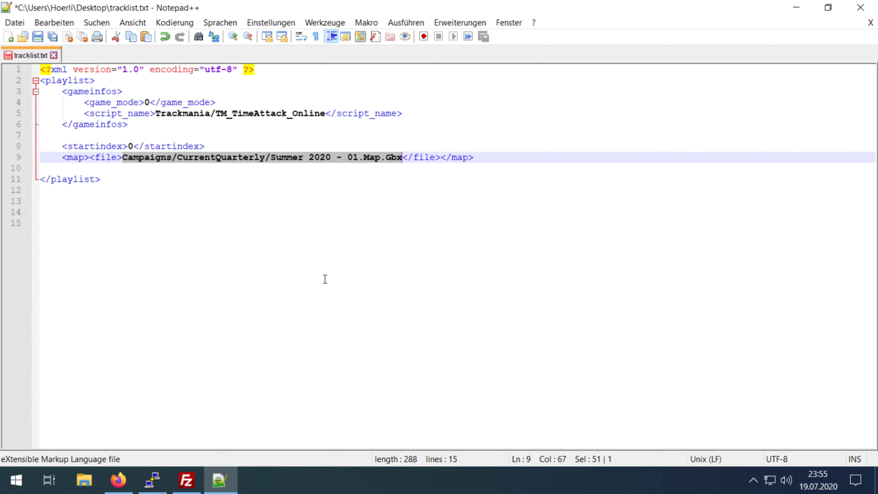
left_click(186, 480)
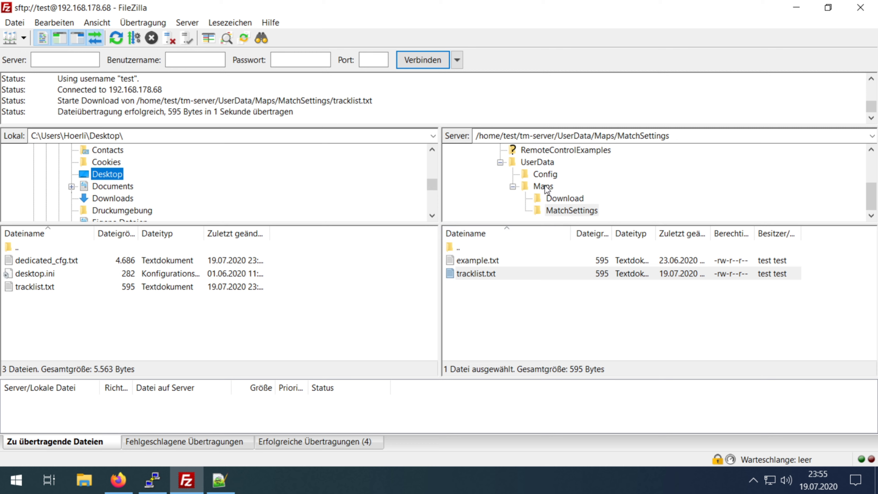
Copy the full file name of Mini #01 - 03-07-2020.Map.Gbx from the server's Download folder.
left_click(559, 199)
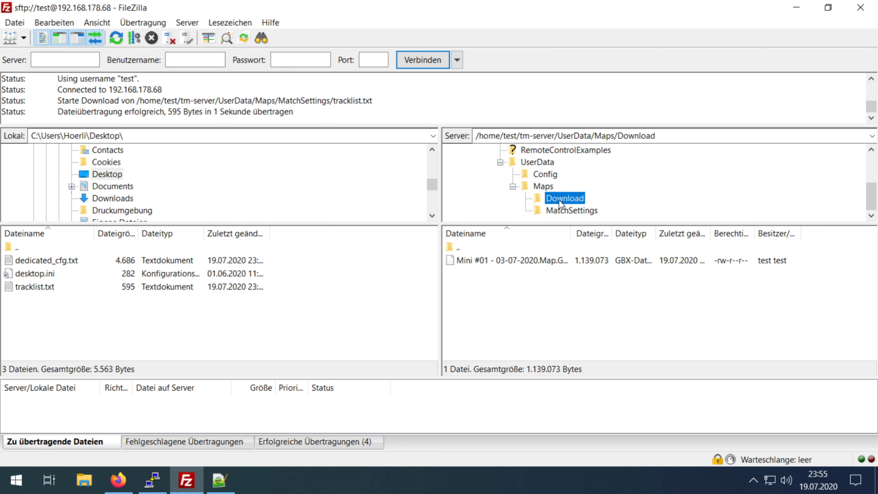
left_click(553, 260)
double_click(571, 233)
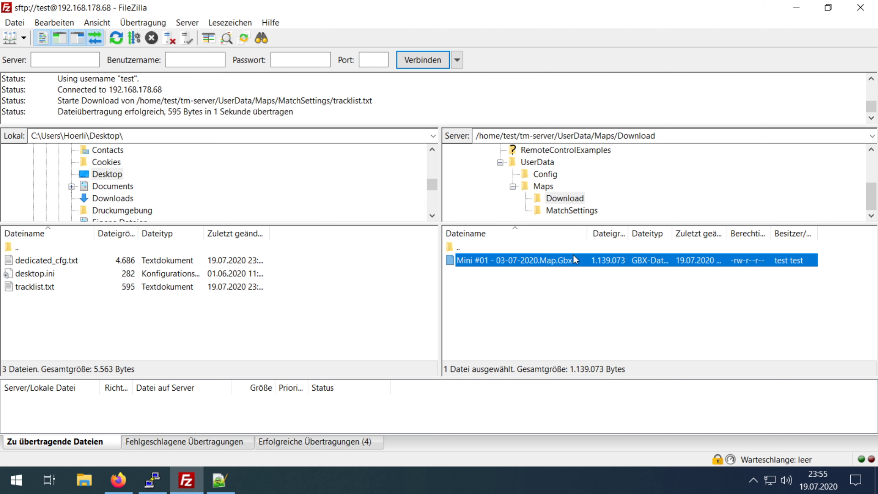
right_click(558, 260)
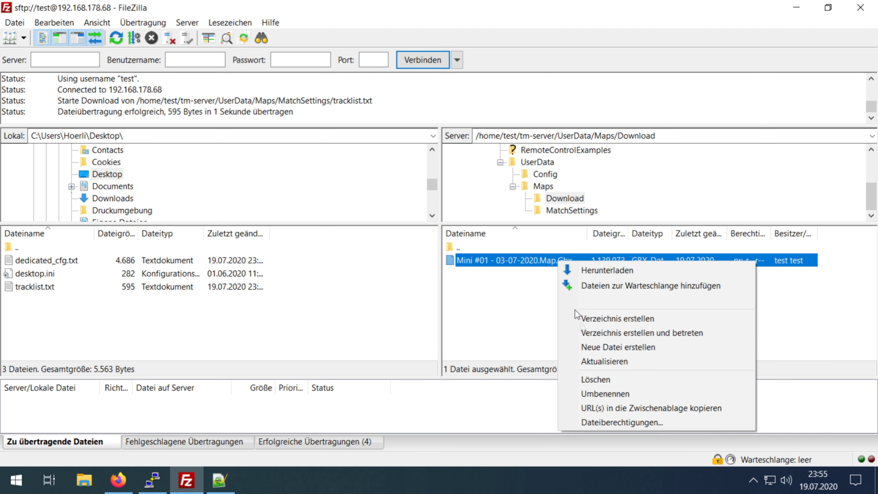
left_click(604, 394)
left_click_drag(574, 260, 457, 261)
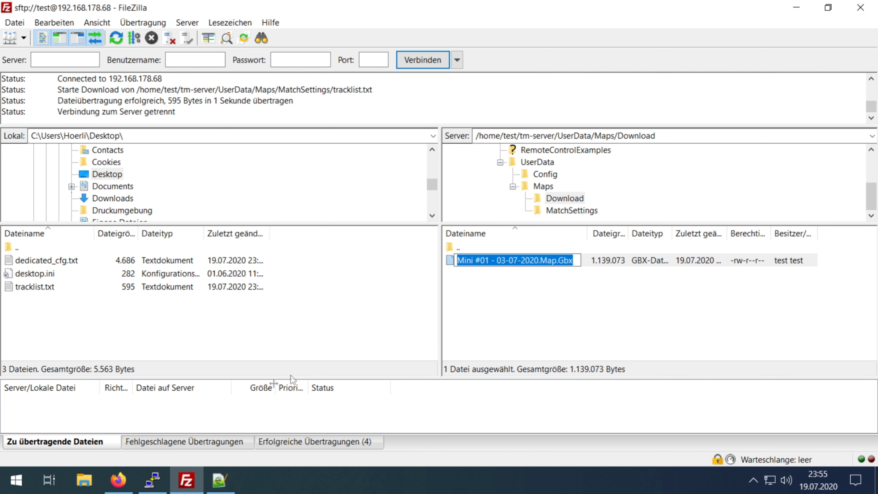
left_click(216, 480)
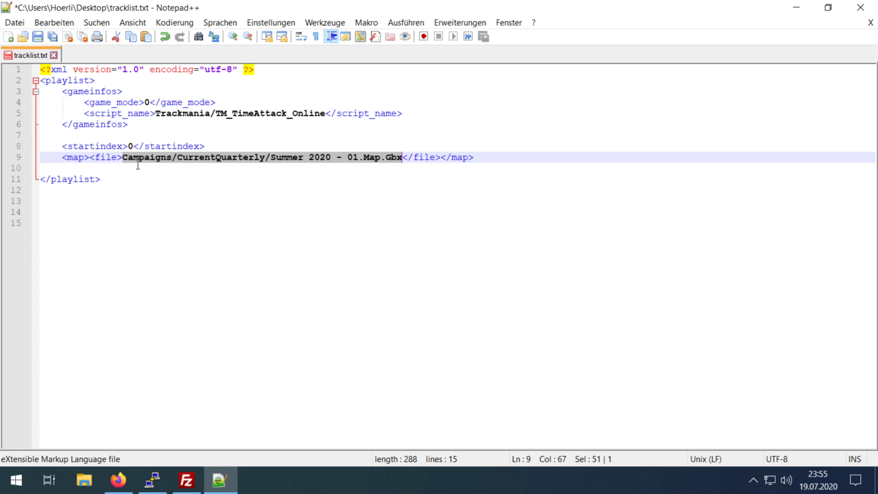
Change line 9's Campaigns path to Download/ followed by the pasted Mini #01 map file name.
left_click(126, 158)
left_click_drag(124, 158, 172, 157)
type("Download")
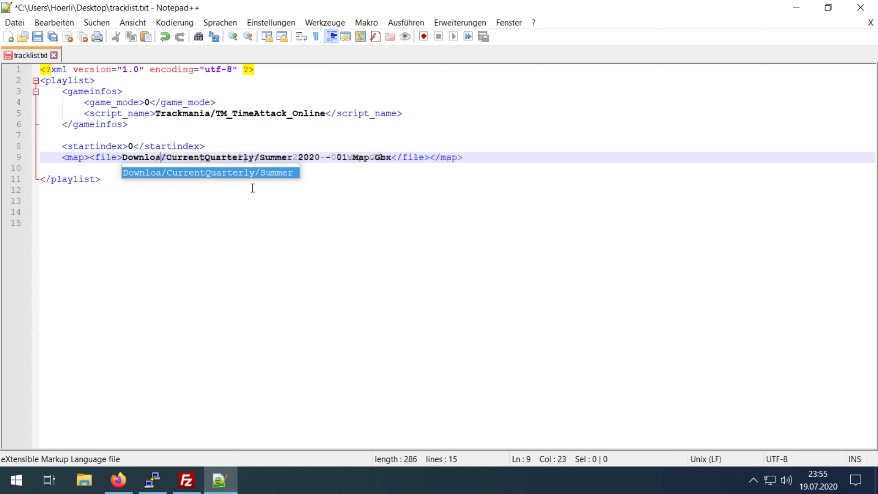
left_click_drag(172, 158, 398, 157)
key("ctrl+v")
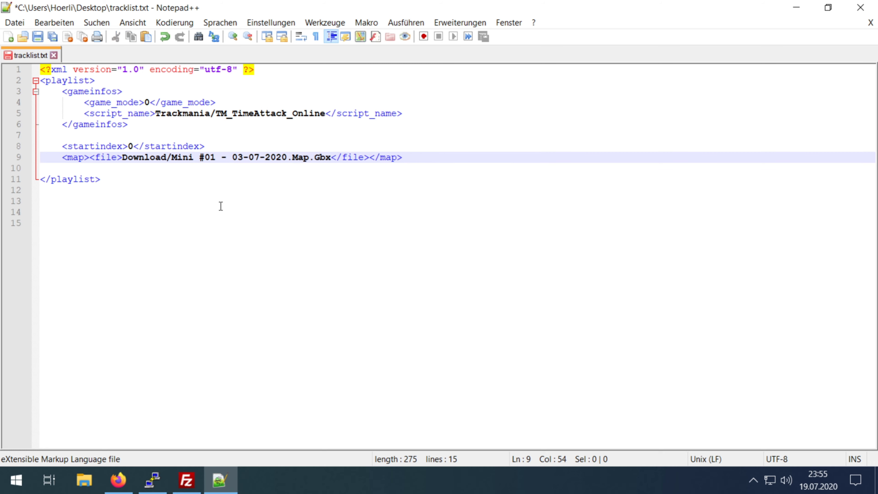
key("ctrl+End")
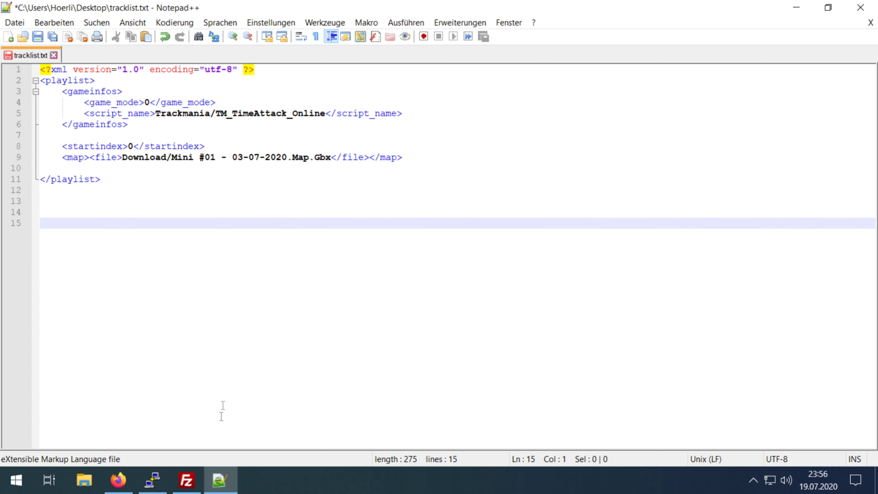
left_click(187, 479)
left_click(539, 188)
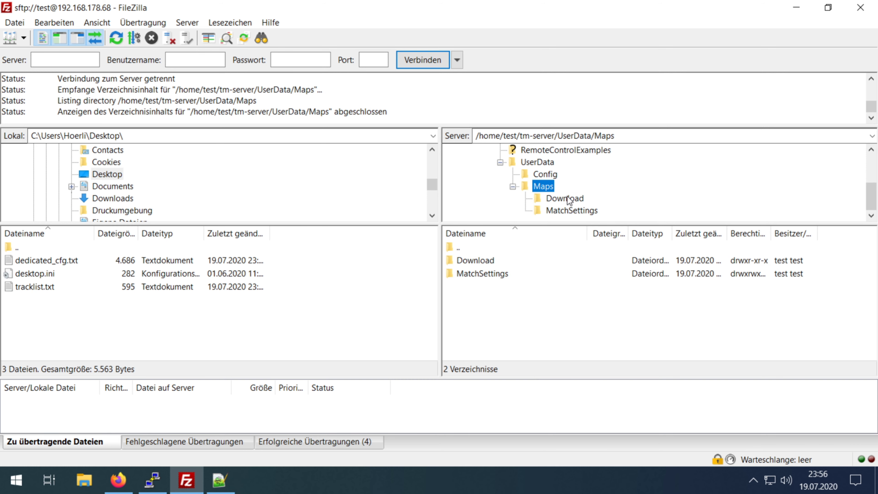
Check the Mini #01 map file in the server's Download folder against line 9 of tracklist.txt.
double_click(470, 262)
left_click(504, 260)
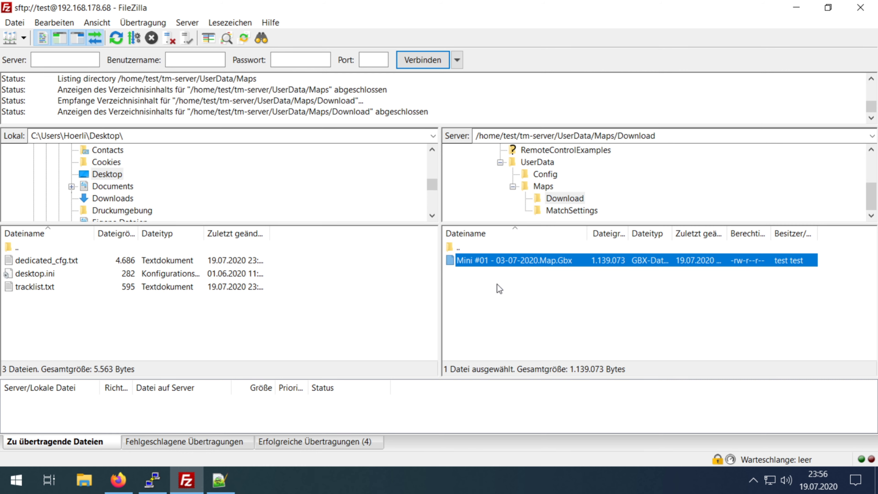
left_click(219, 480)
left_click_drag(172, 158, 329, 158)
left_click(423, 159)
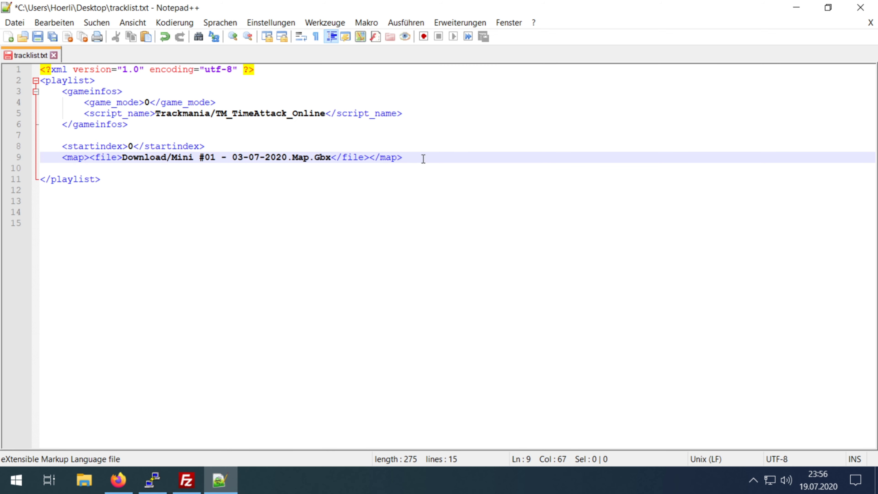
Duplicate the map entry onto line 10 and change its folder to Download2.
key("shift+Home")
key("shift+Home")
left_click(414, 161)
key("Return")
key("ctrl+v")
left_click_drag(84, 168, 62, 168)
key("BackSpace")
left_click_drag(166, 168, 150, 168)
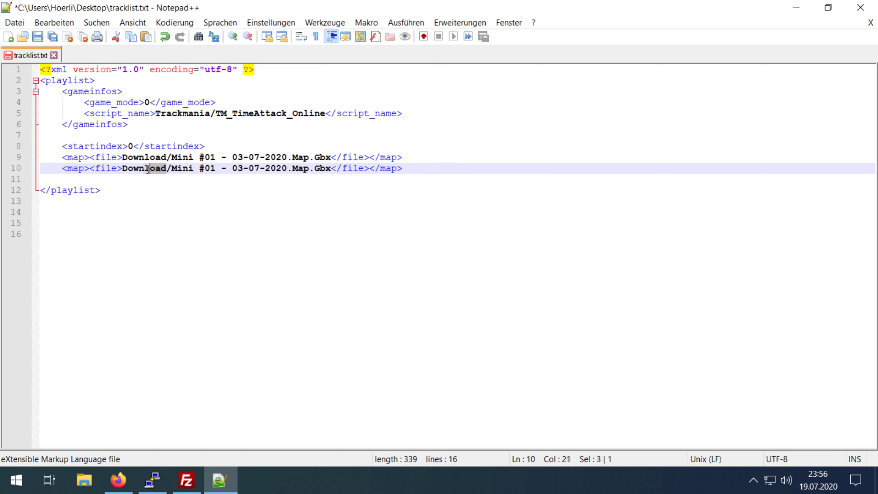
left_click(160, 168)
left_click(166, 168)
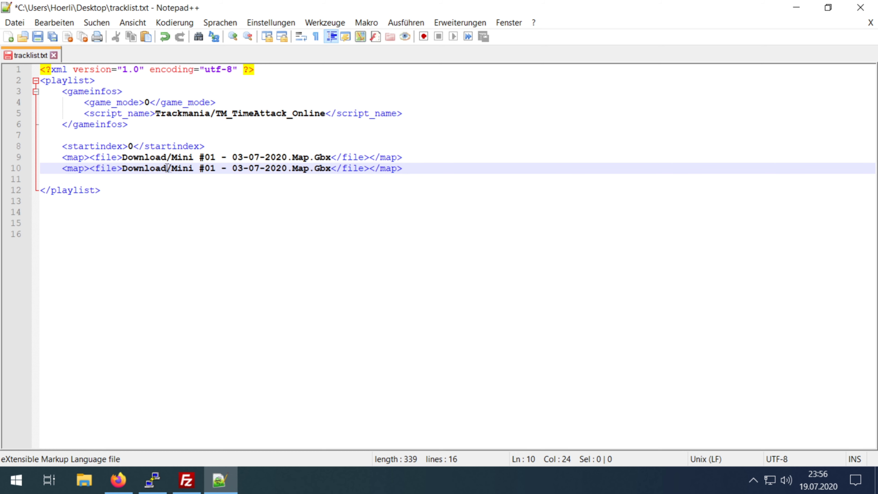
type("2")
left_click(381, 242)
Compare the file name with the server listing, then undo the duplicate line 10 entry.
left_click_drag(182, 168, 332, 169)
left_click(216, 182)
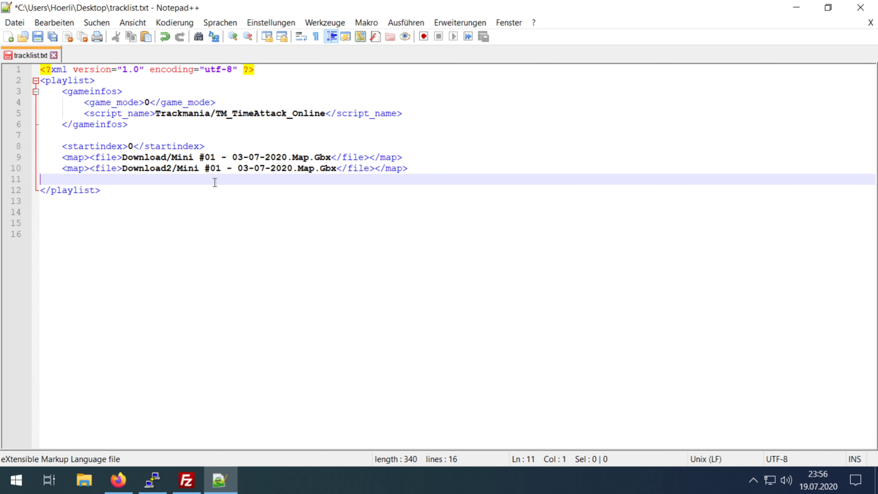
left_click_drag(176, 169, 336, 168)
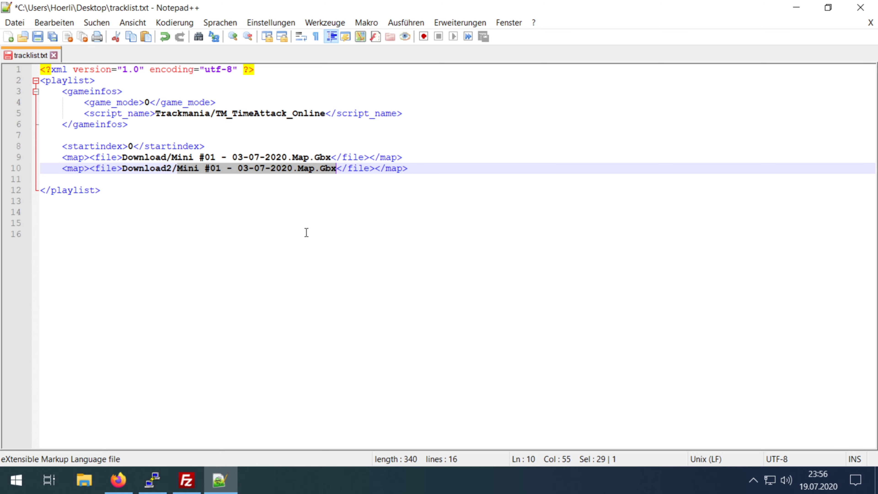
left_click(188, 479)
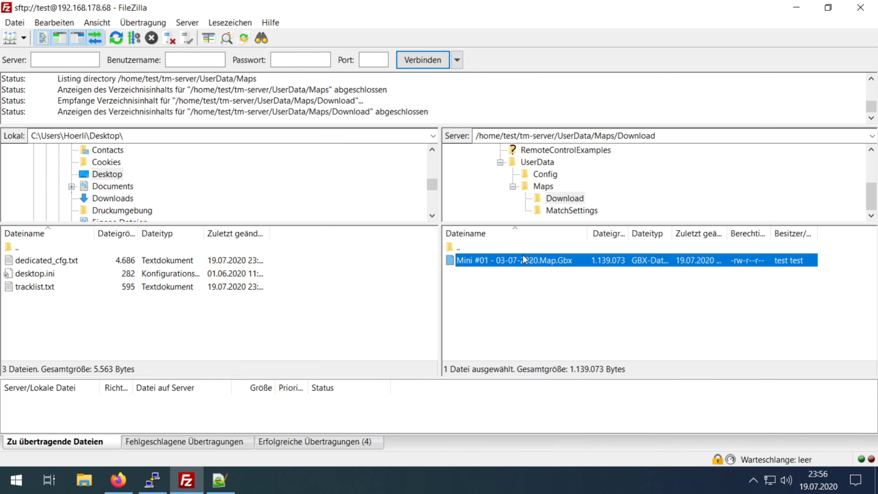
left_click(219, 480)
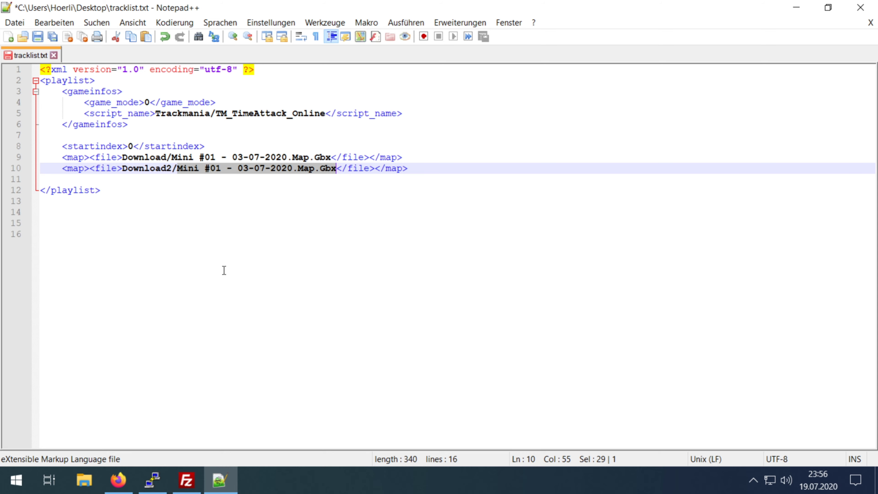
left_click(187, 479)
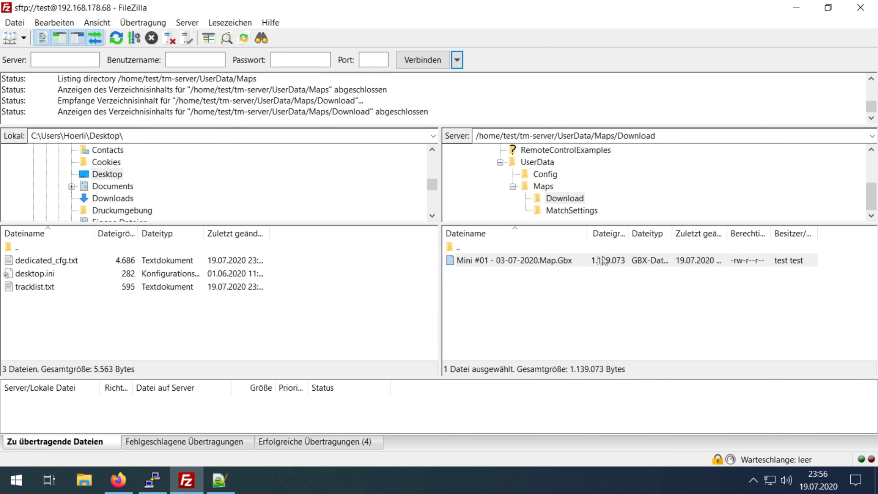
left_click(219, 480)
left_click_drag(415, 169, 199, 168)
key("ctrl+z")
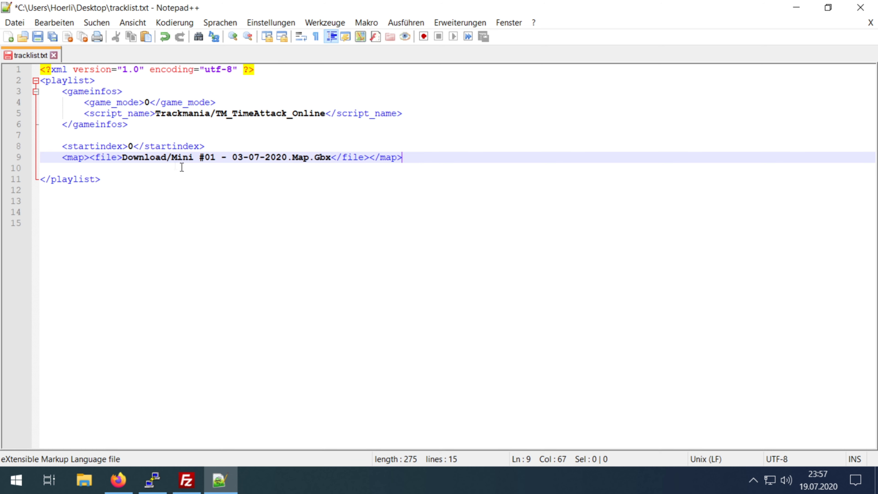
Save tracklist.txt and upload it to the server's MatchSettings folder, overwriting the old copy.
left_click(39, 38)
left_click(797, 8)
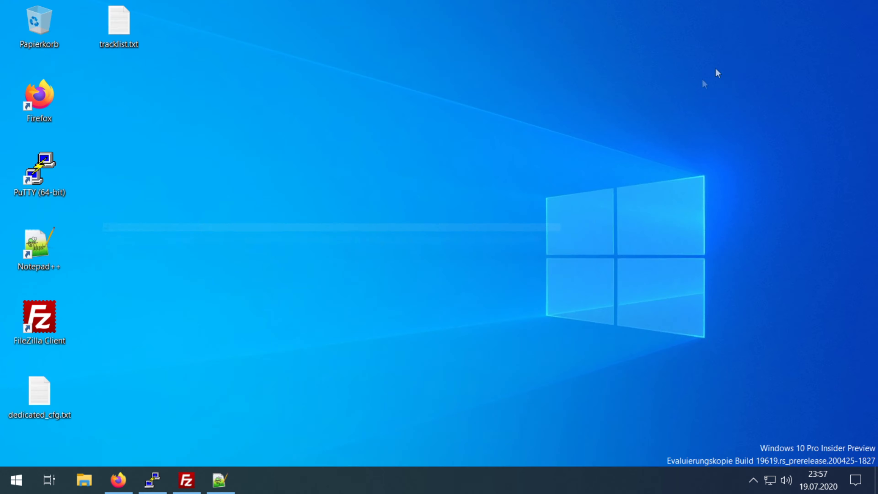
left_click(186, 480)
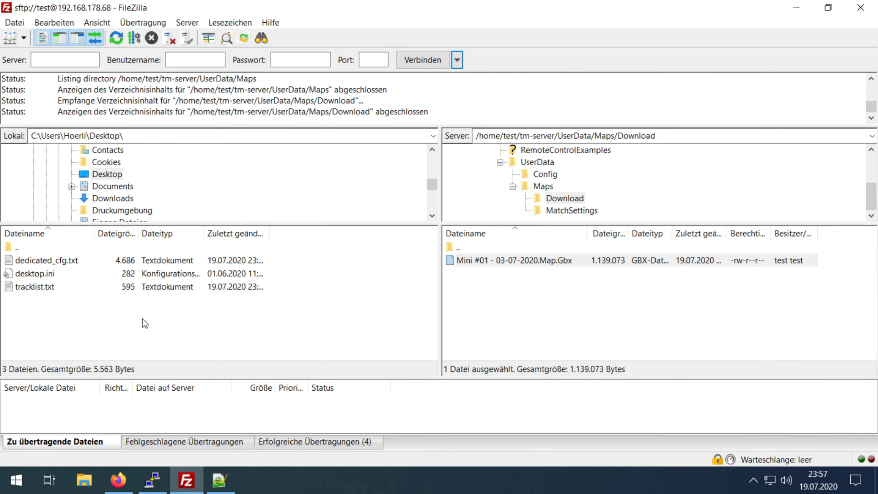
left_click(566, 213)
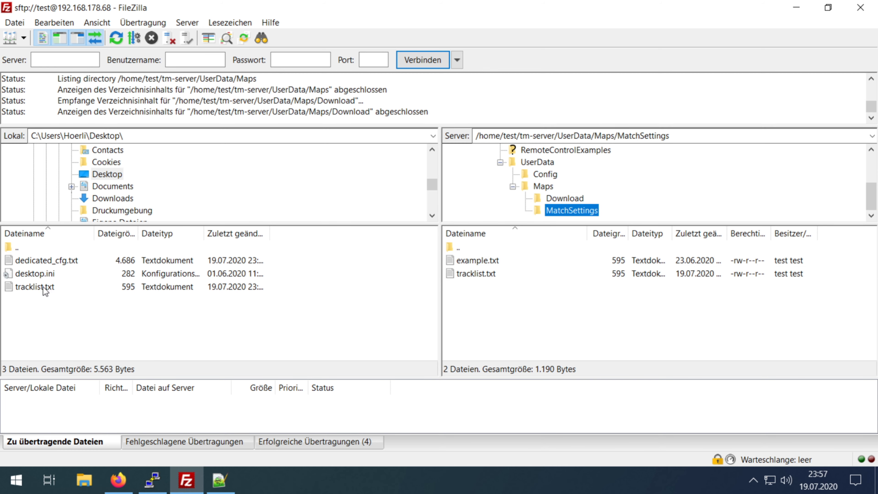
left_click_drag(44, 287, 527, 327)
left_click(612, 330)
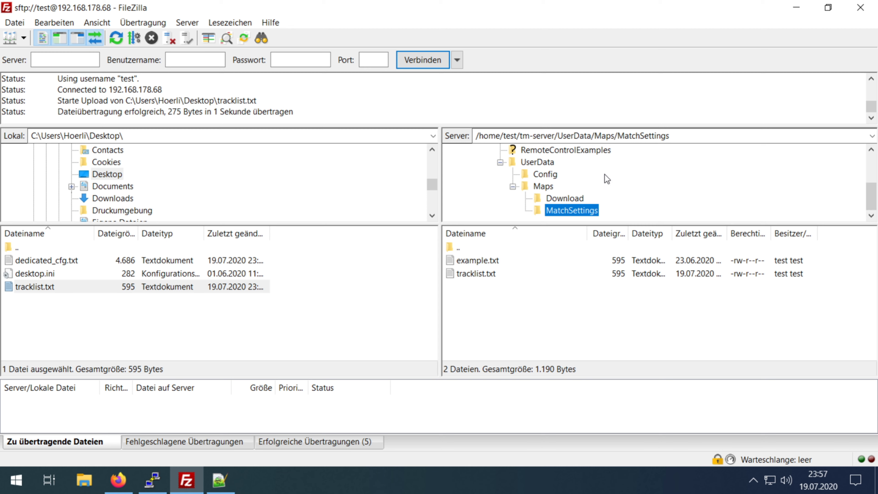
Browse to the server's tm-server folder and compare the TrackmaniaServer and TrackmaniaServer.exe files.
scroll(605, 174, "up", 1)
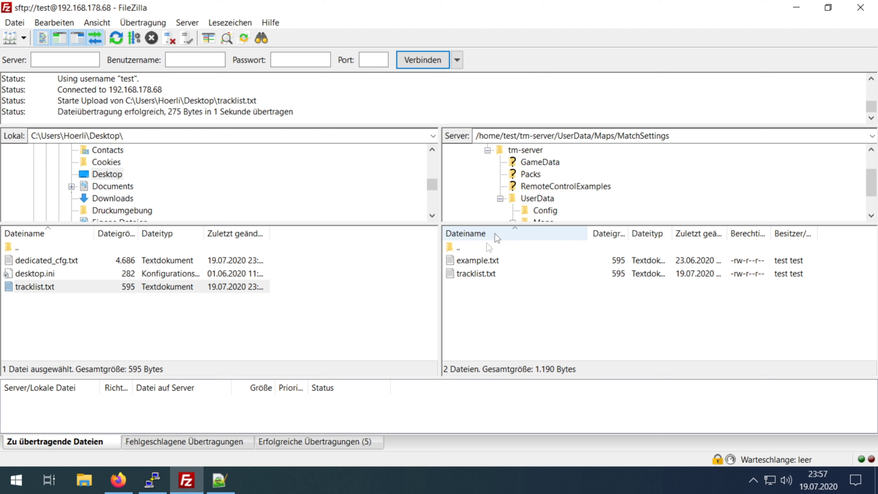
scroll(524, 210, "up", 1)
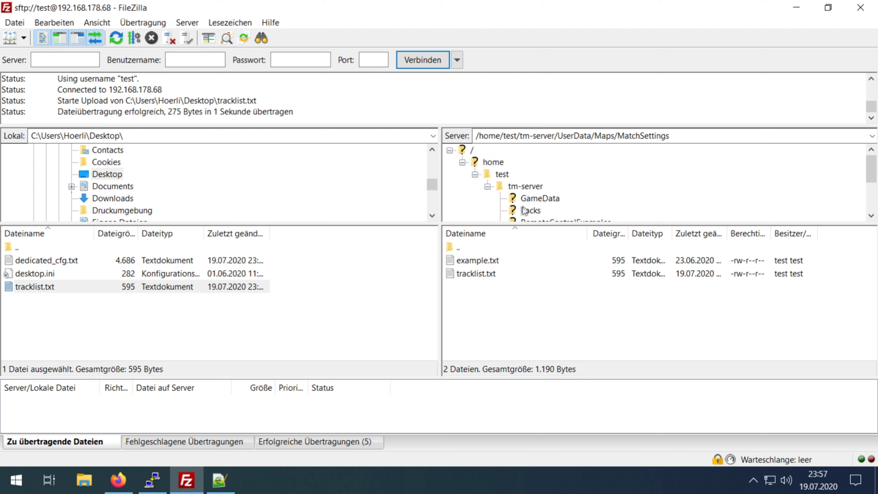
left_click(538, 187)
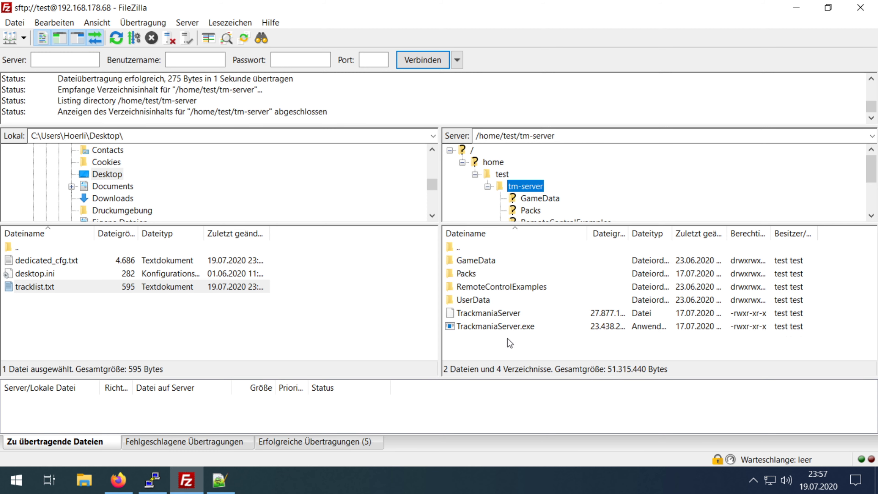
left_click_drag(507, 339, 512, 317)
left_click(501, 351)
left_click(506, 318)
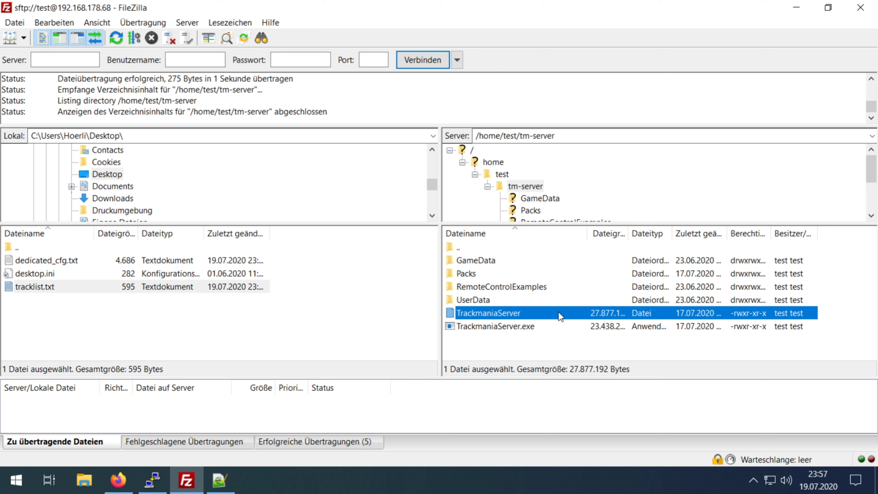
left_click(549, 326)
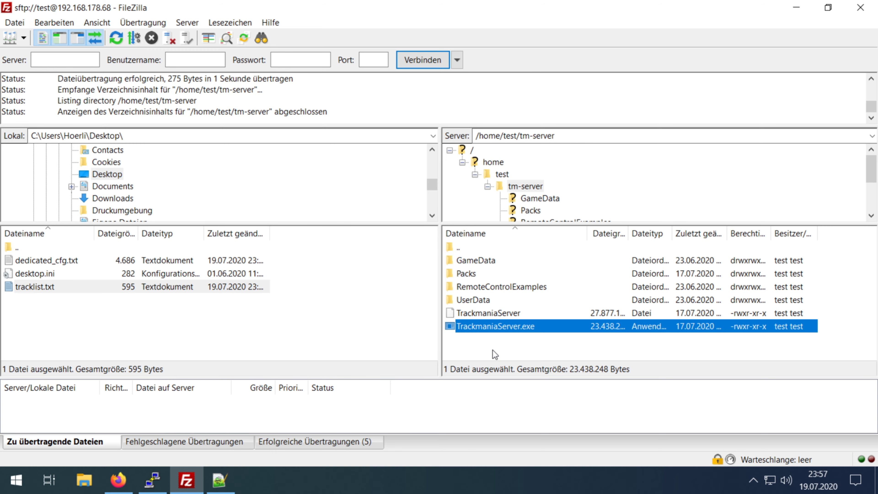
Change into /home/test/tm-server in the server terminal.
left_click(156, 481)
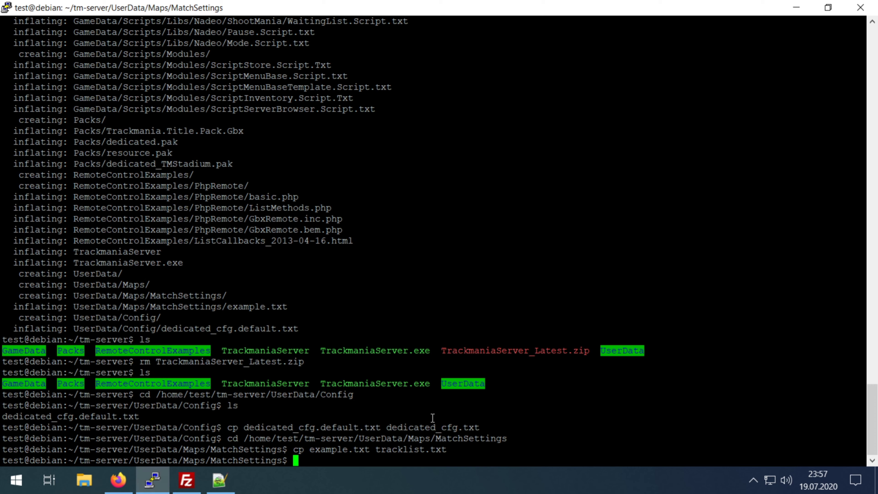
type("cd")
left_click_drag(244, 438, 353, 438)
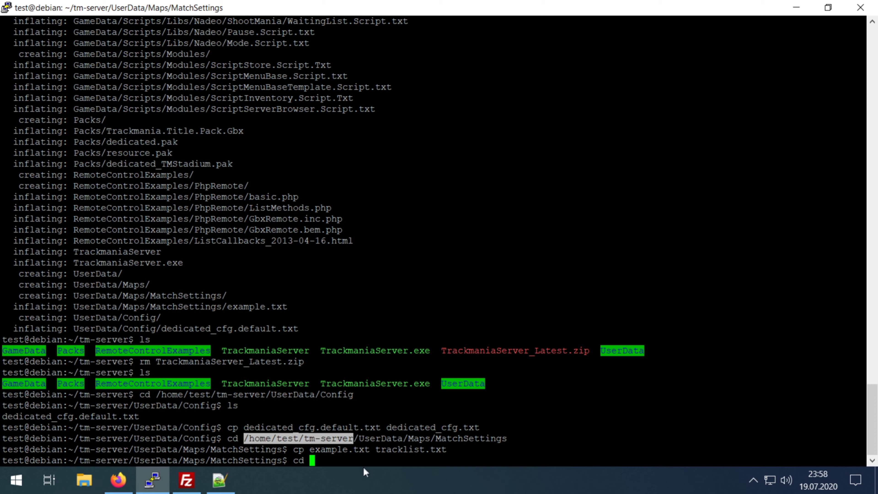
right_click(376, 454)
key("Return")
List the tm-server folder contents and create a new STARTEN.sh file in nano.
type("ls")
key("Return")
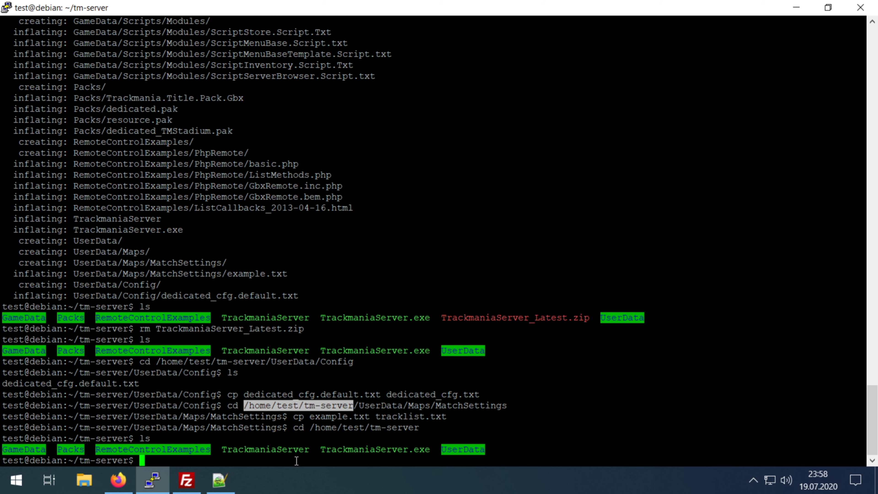
left_click_drag(217, 448, 354, 449)
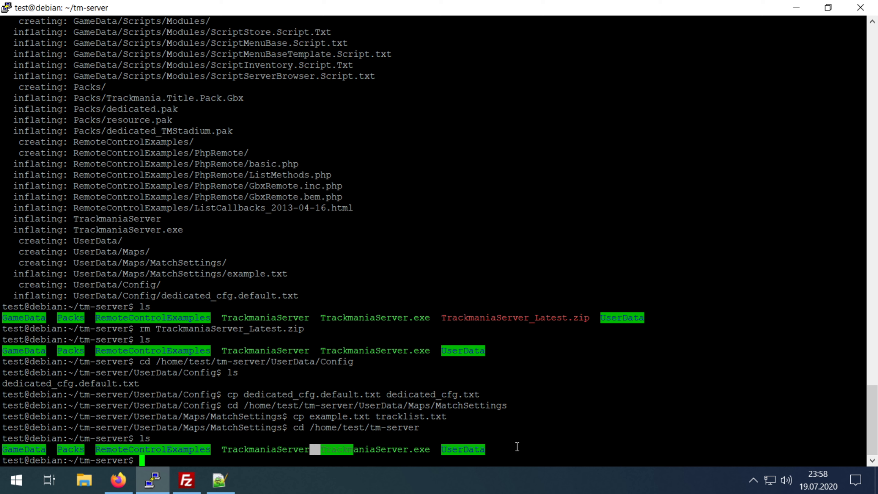
left_click(517, 447)
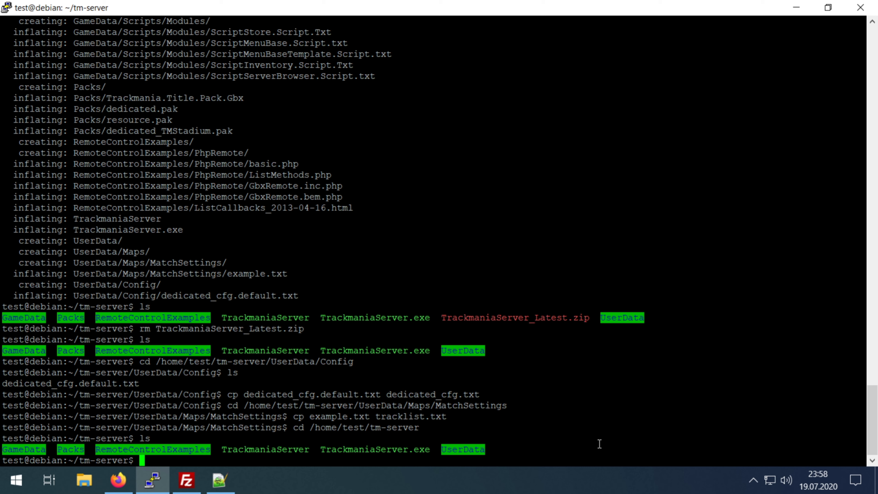
type("nano STARTEN.sh")
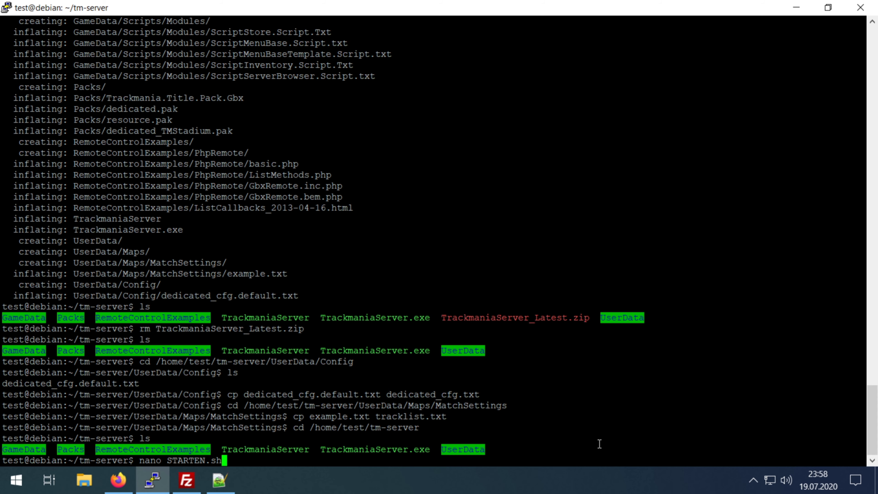
key("Return")
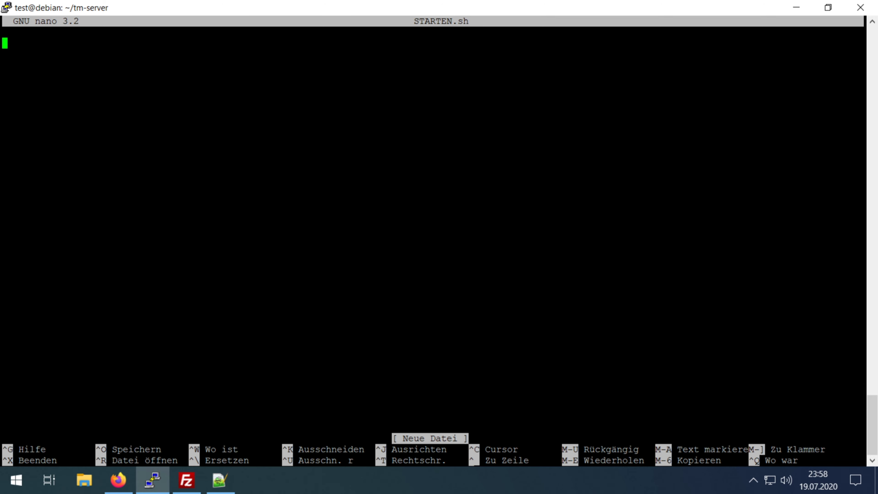
Paste the #!/bin/sh and ./TrackmaniaServer launch command with title, game settings and dedicated_cfg arguments.
right_click(83, 124)
left_click_drag(8, 58, 97, 49)
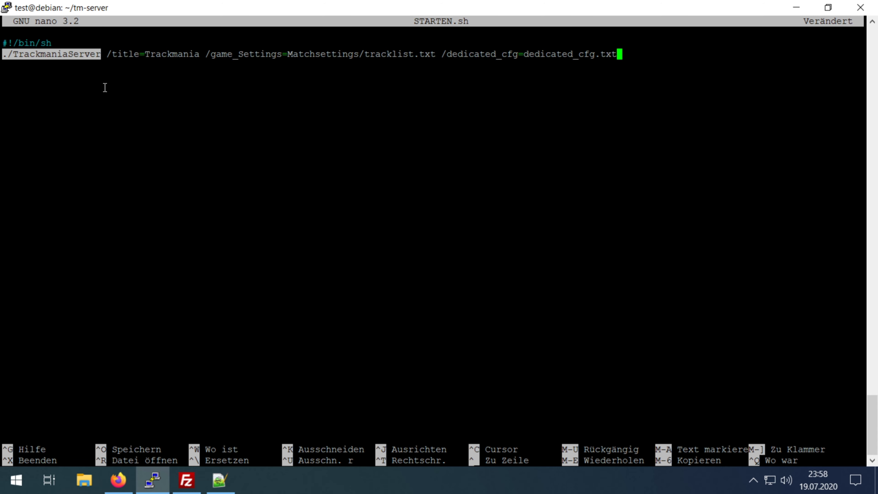
left_click_drag(107, 54, 199, 54)
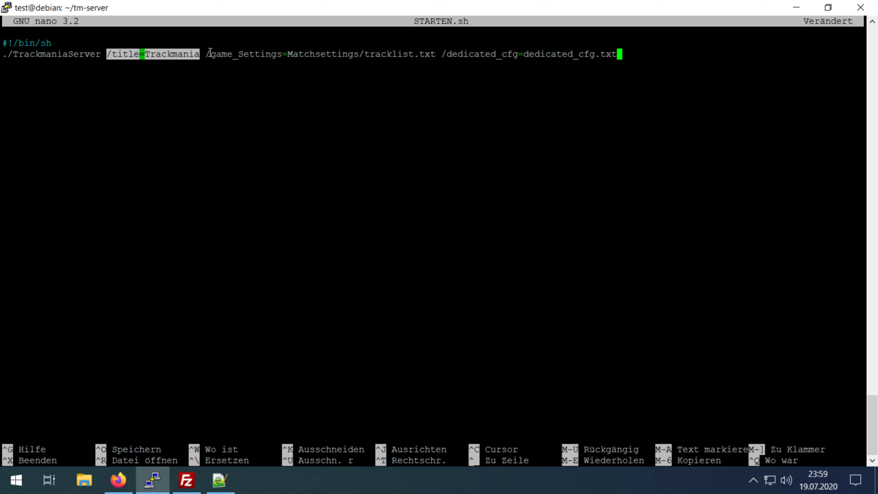
left_click_drag(207, 54, 279, 55)
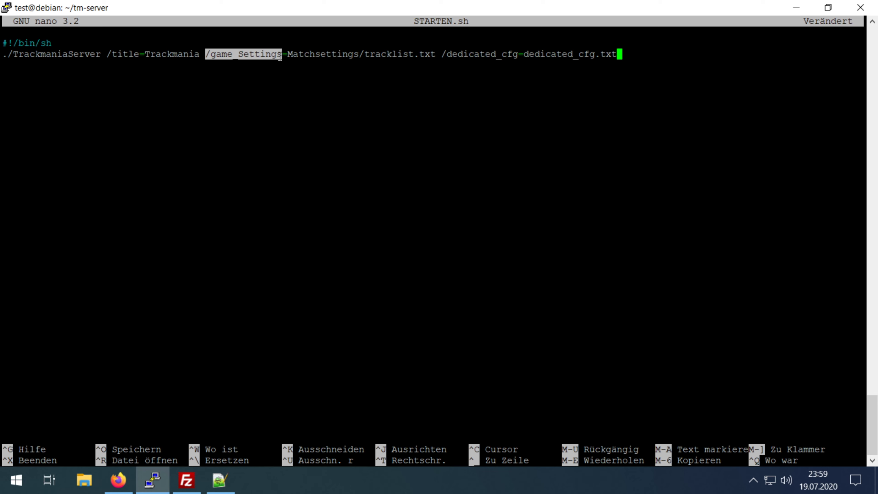
left_click_drag(288, 54, 358, 54)
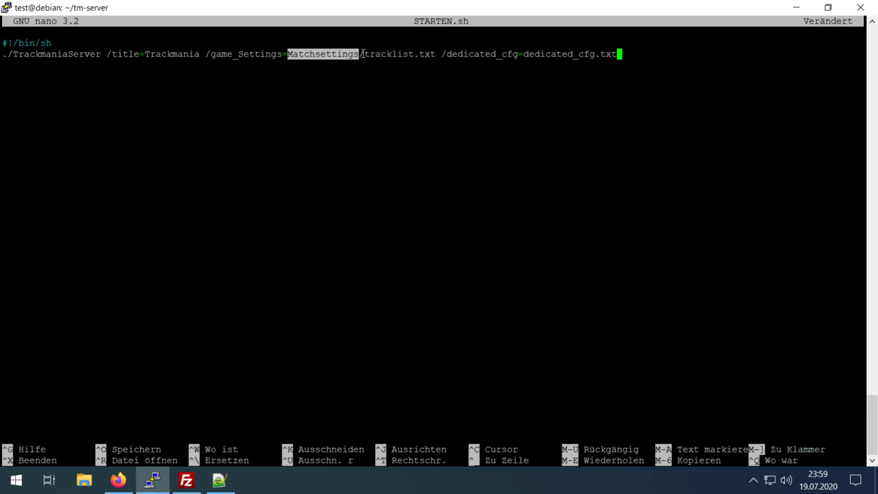
left_click_drag(365, 54, 435, 54)
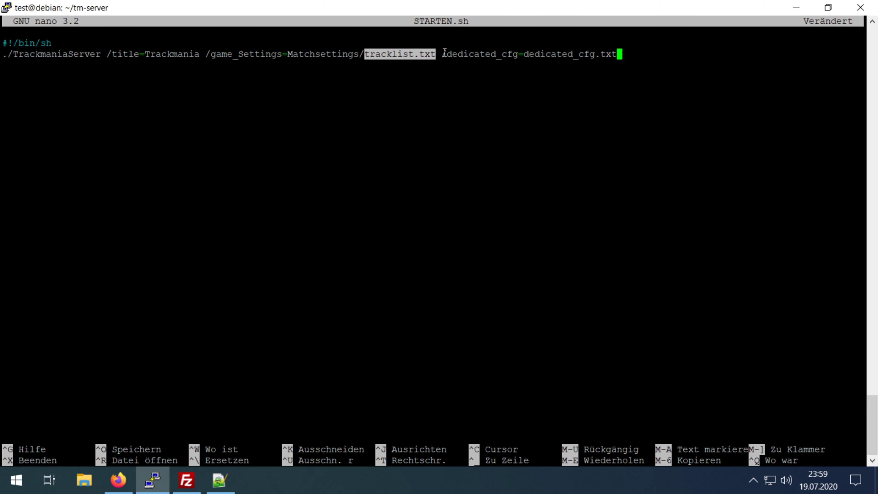
left_click_drag(443, 54, 517, 55)
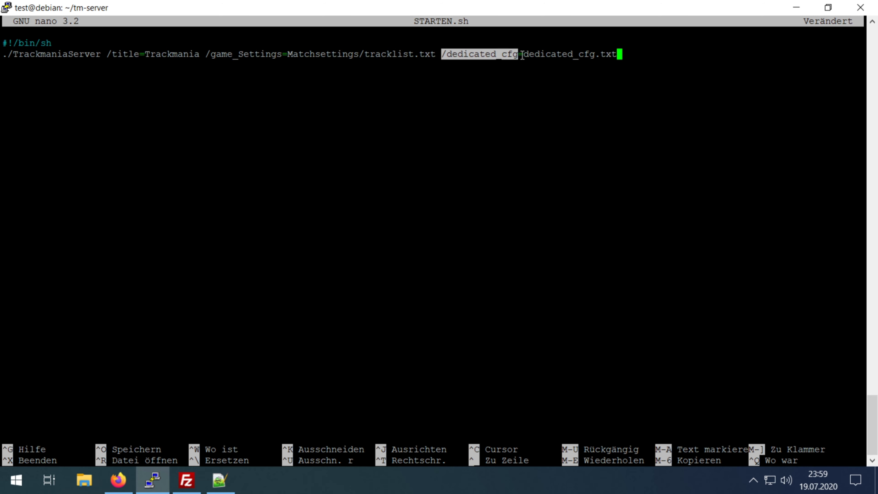
left_click_drag(523, 54, 613, 60)
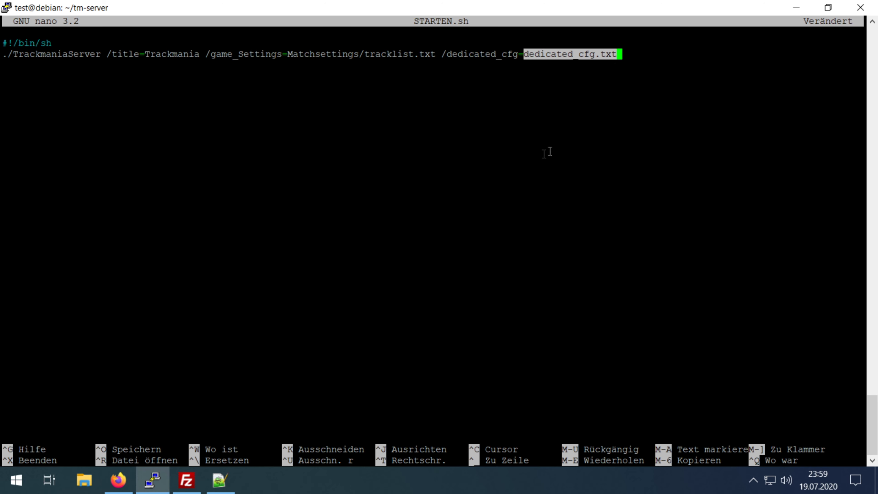
left_click(588, 133)
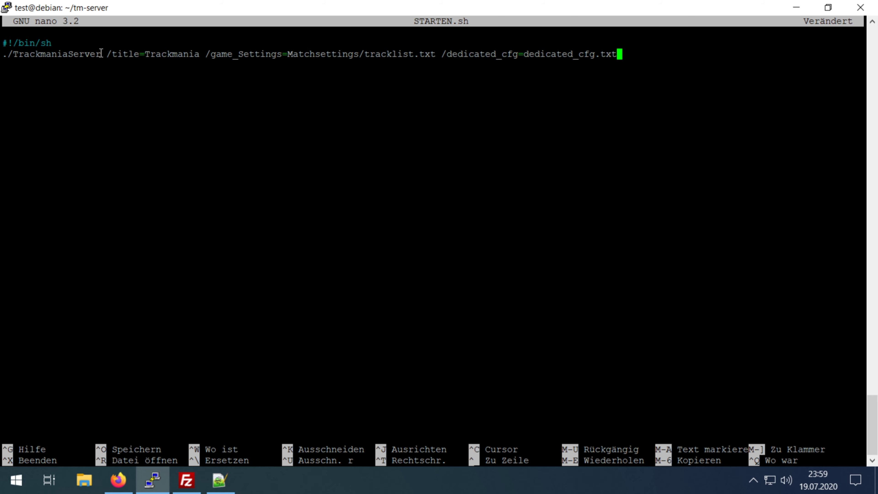
left_click_drag(101, 52, 79, 54)
left_click(128, 101)
left_click_drag(108, 54, 592, 72)
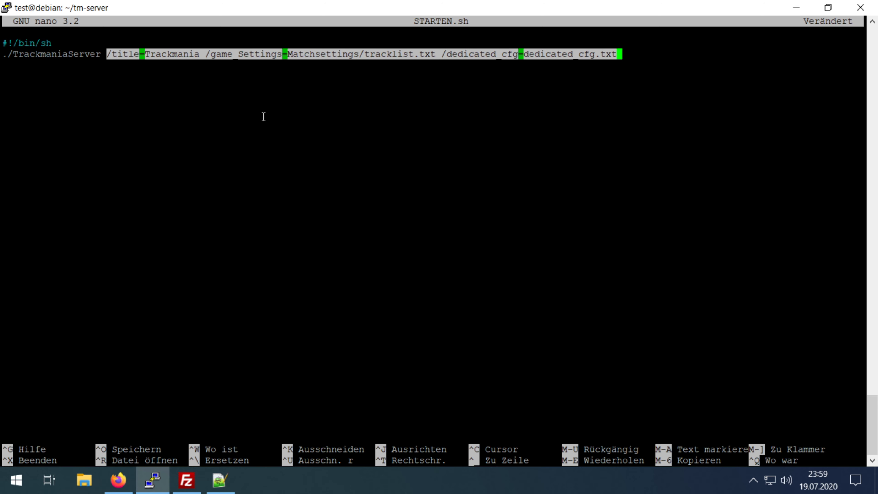
left_click(222, 104)
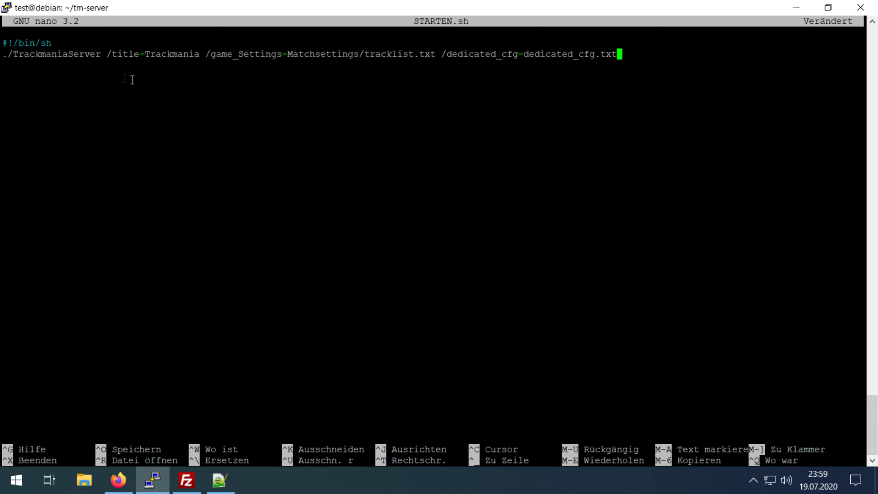
left_click_drag(96, 53, 112, 53)
left_click(144, 159)
Save the script as STARTEN.sh and exit nano.
key("ctrl+x")
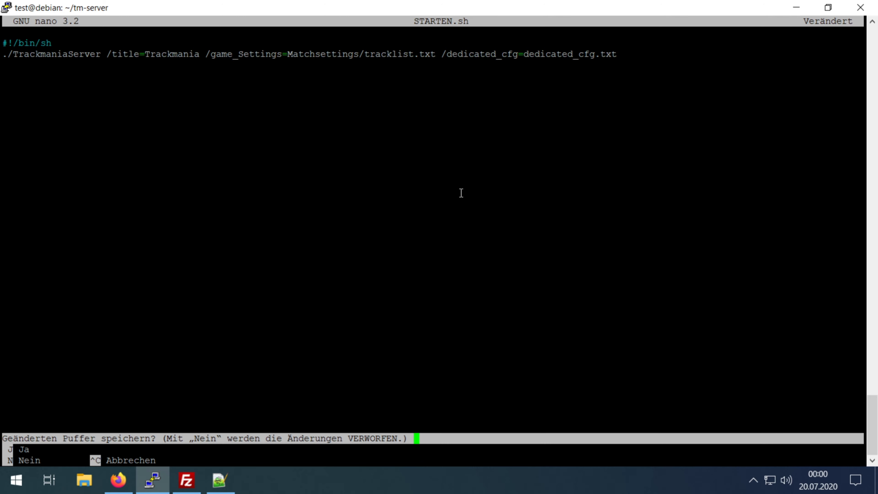
key("j")
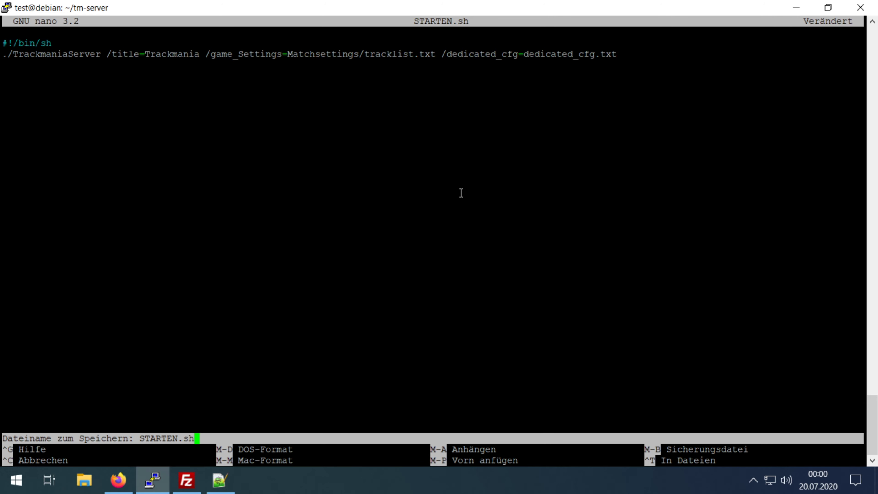
key("Return")
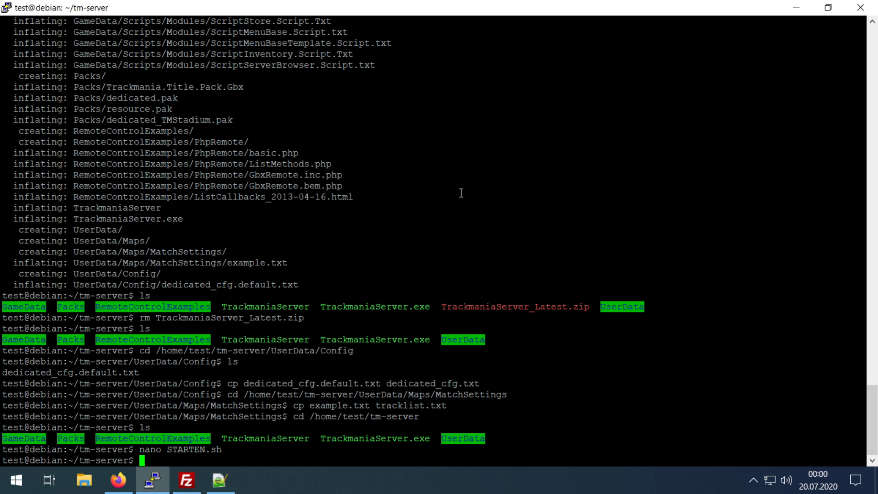
Make STARTEN.sh executable with chmod +x.
type("chmod +x ST")
key("Tab")
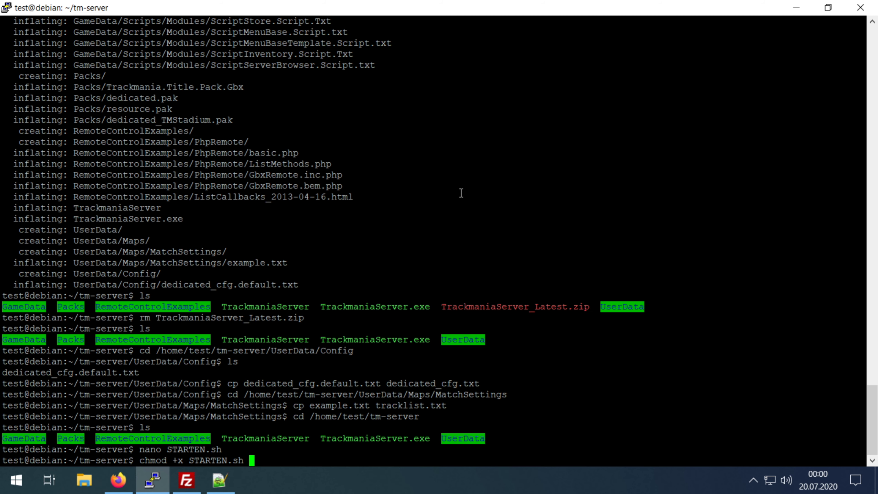
key("Return")
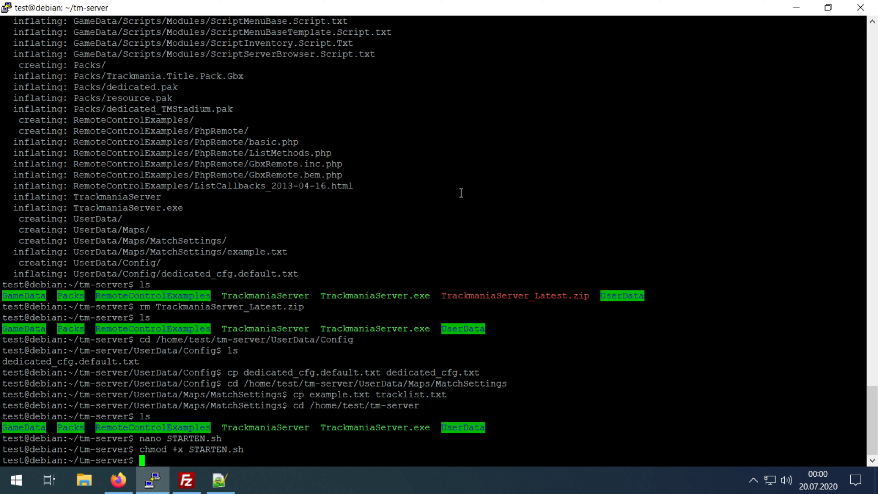
Run ./STARTEN.sh to launch the Trackmania dedicated server.
type("./S")
key("Tab")
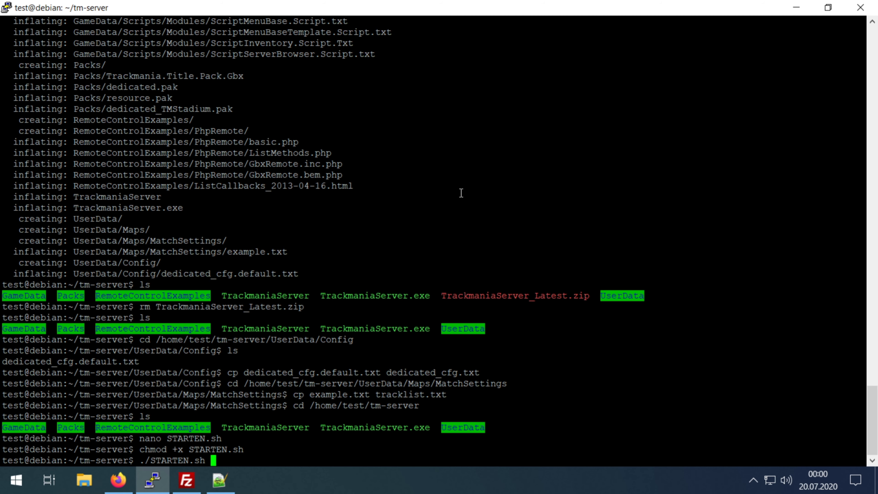
key("Return")
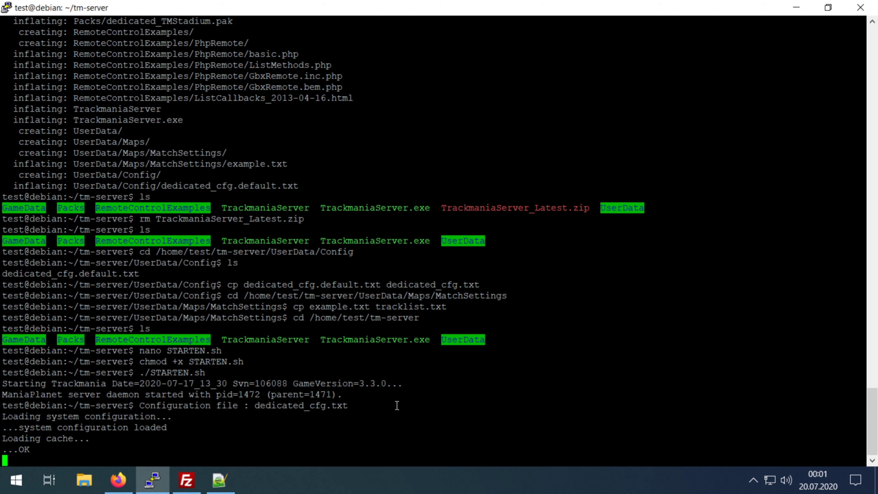
key("Return")
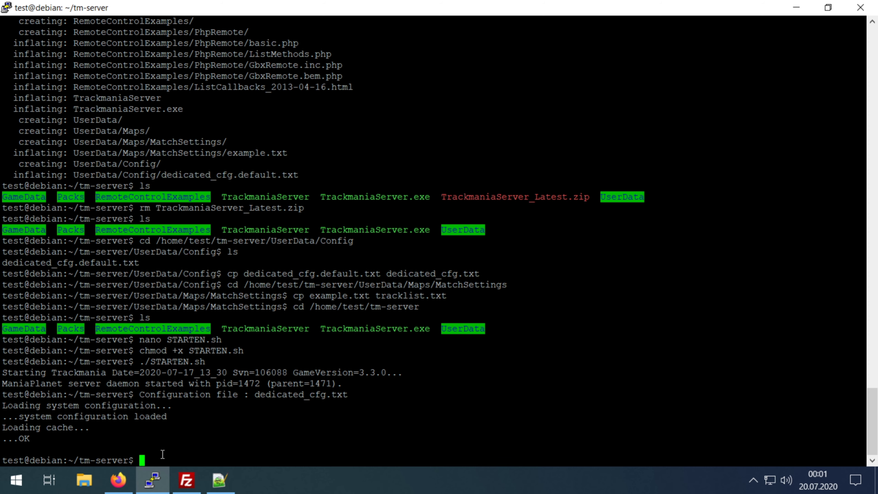
Refresh the server's tm-server listing and open its new Logs folder.
left_click(187, 480)
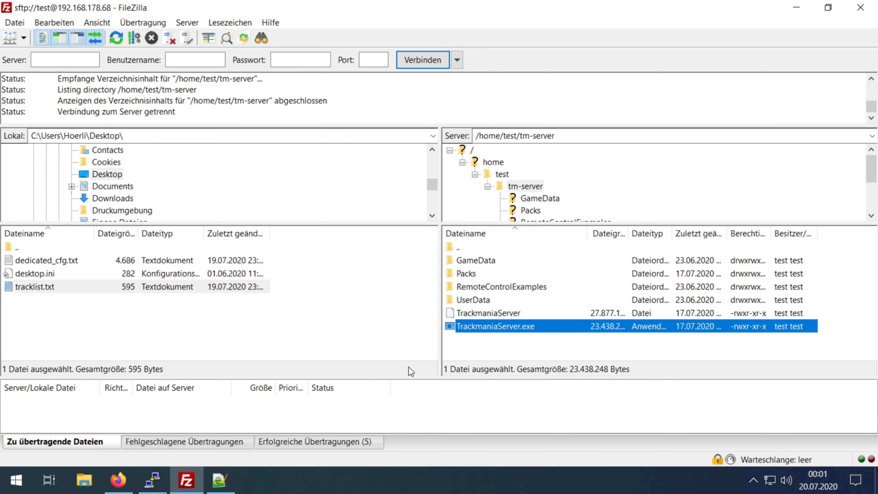
scroll(556, 199, "down", 1)
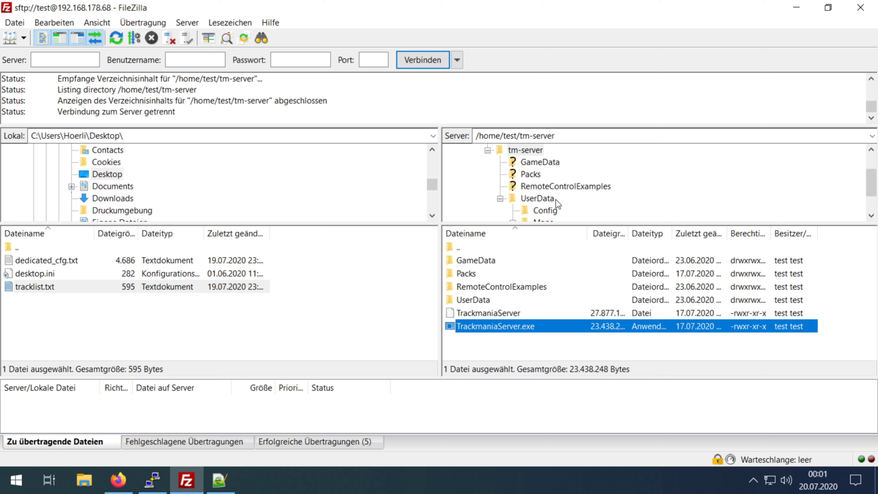
left_click(524, 153)
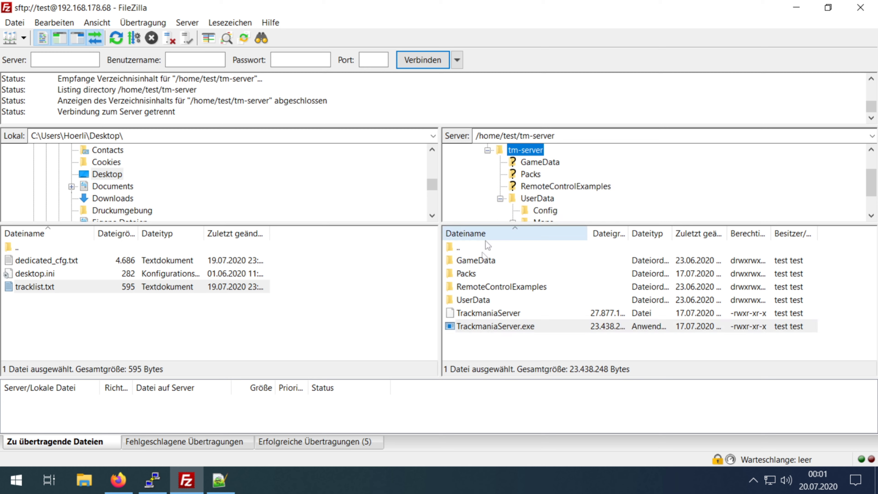
right_click(488, 353)
left_click(536, 283)
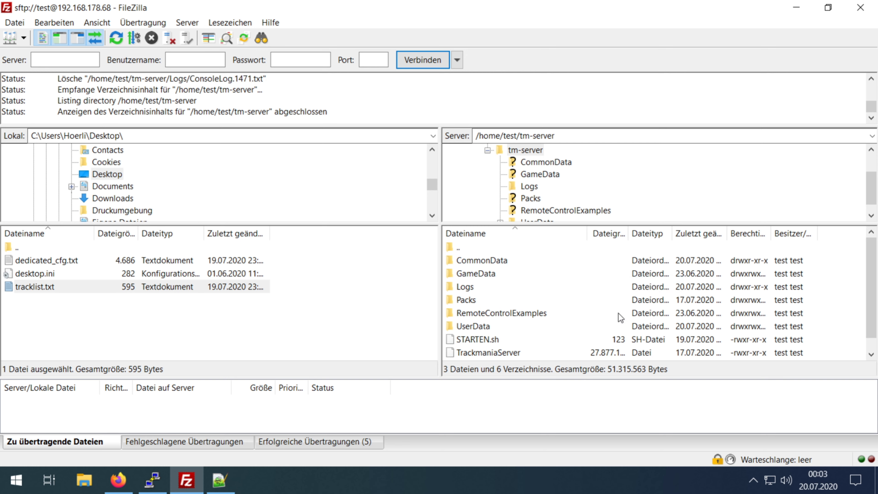
left_click(496, 289)
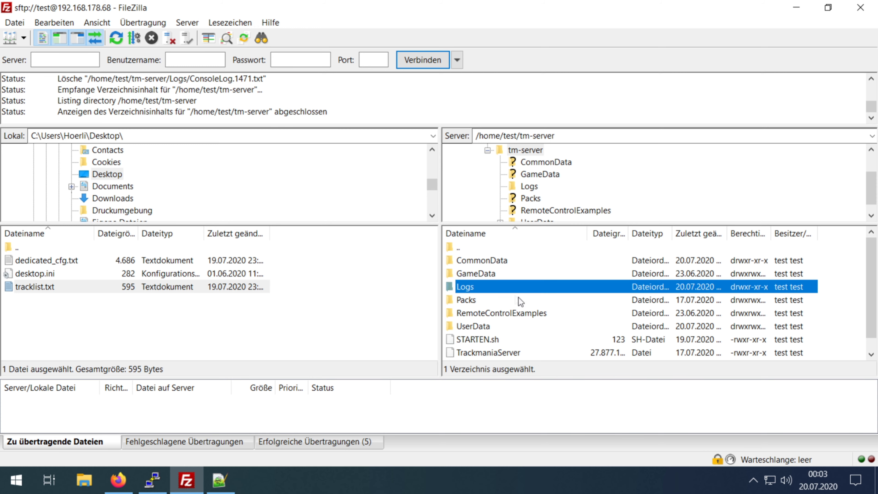
double_click(497, 289)
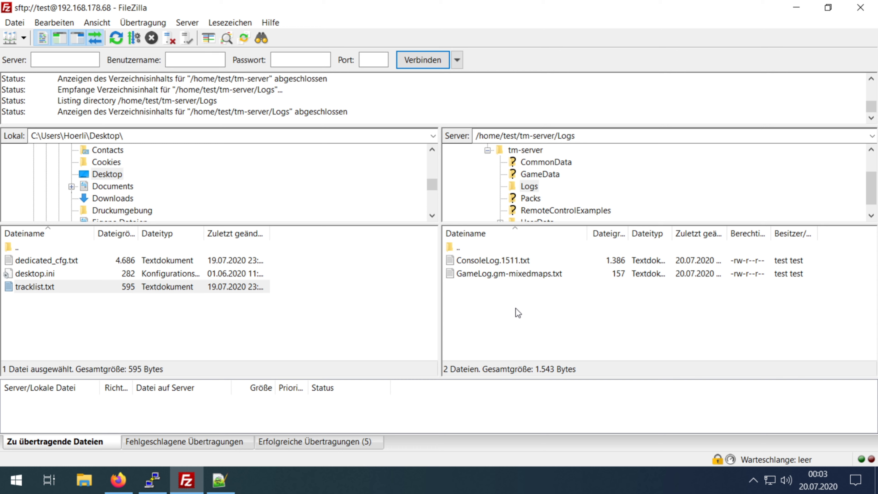
Copy both log files to the local desktop, then minimize FileZilla and PuTTY.
left_click(521, 276)
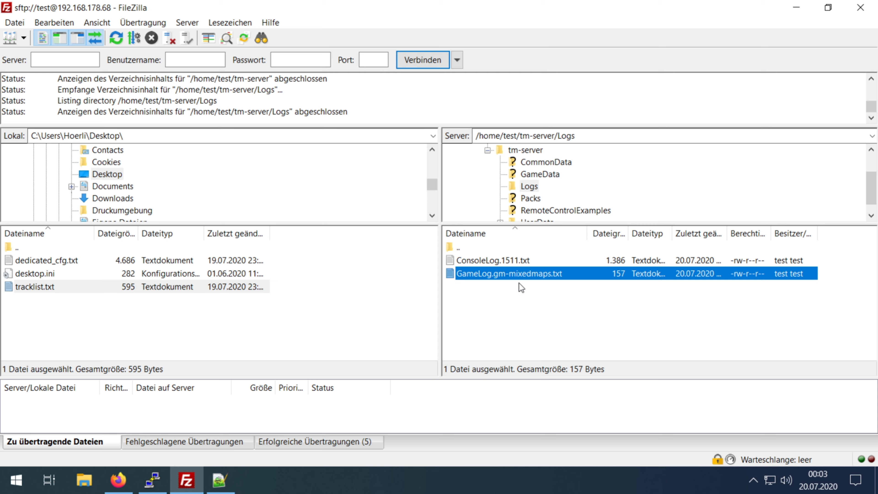
left_click(520, 263)
left_click(494, 274, "shift")
left_click_drag(494, 274, 428, 287)
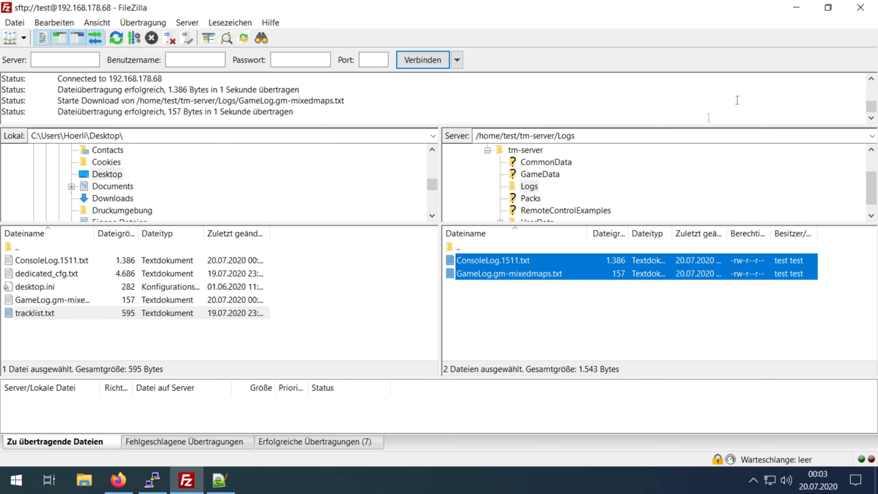
left_click(796, 7)
left_click(798, 8)
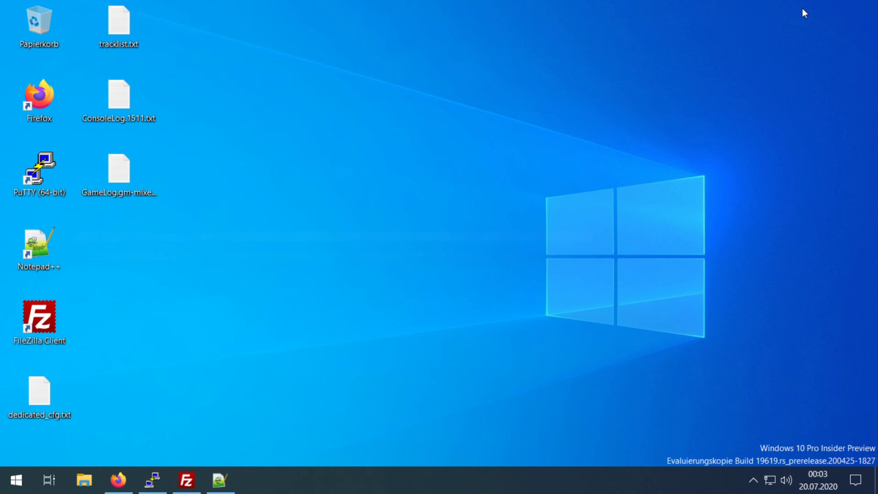
Review ConsoleLog.1511.txt in Notepad++ (config loading, private network warning, map load line), then close it.
right_click(131, 100)
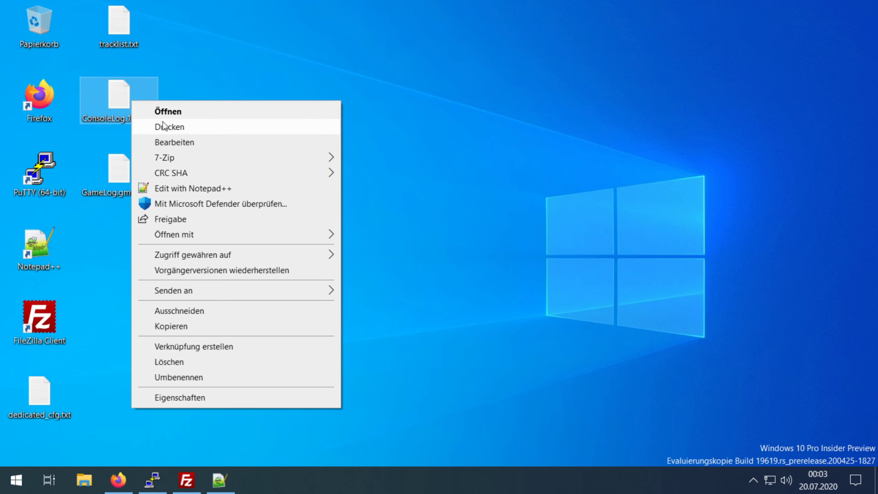
left_click(196, 190)
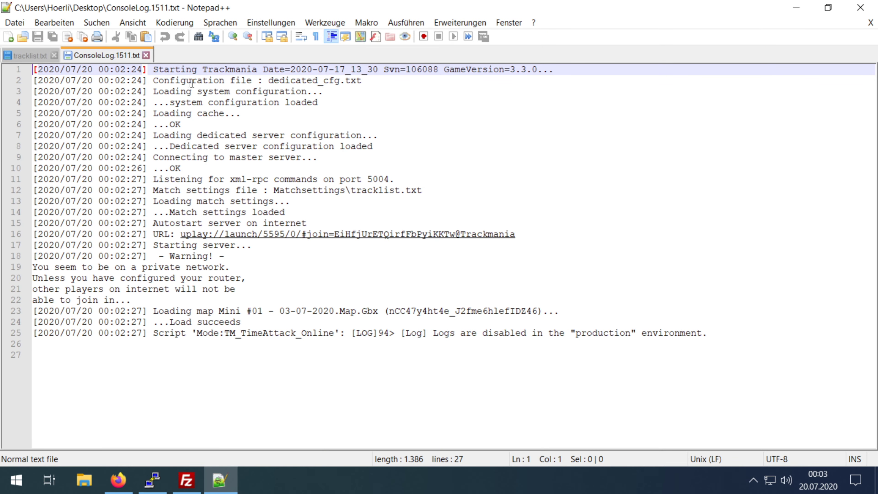
left_click_drag(163, 92, 214, 189)
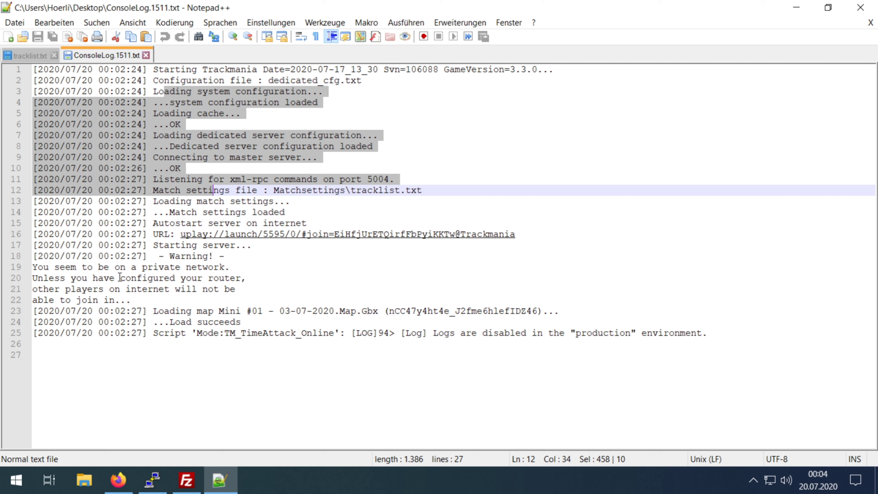
left_click_drag(148, 256, 270, 297)
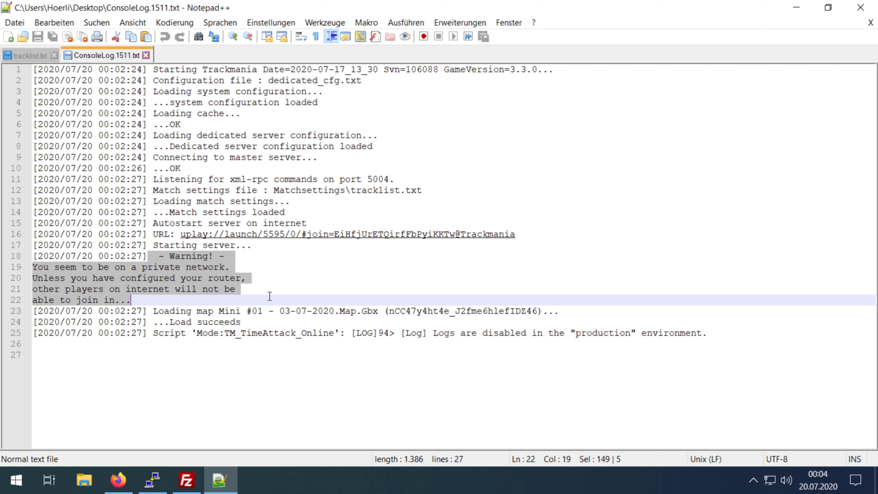
left_click_drag(165, 311, 562, 311)
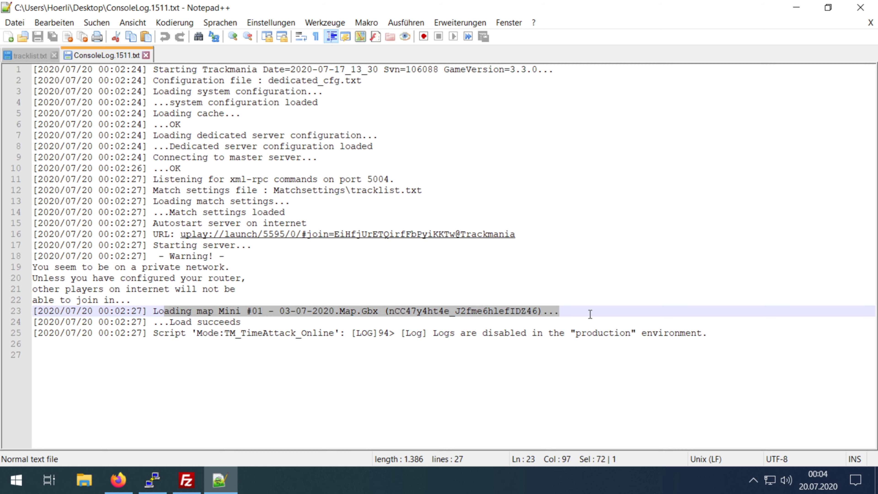
left_click(870, 22)
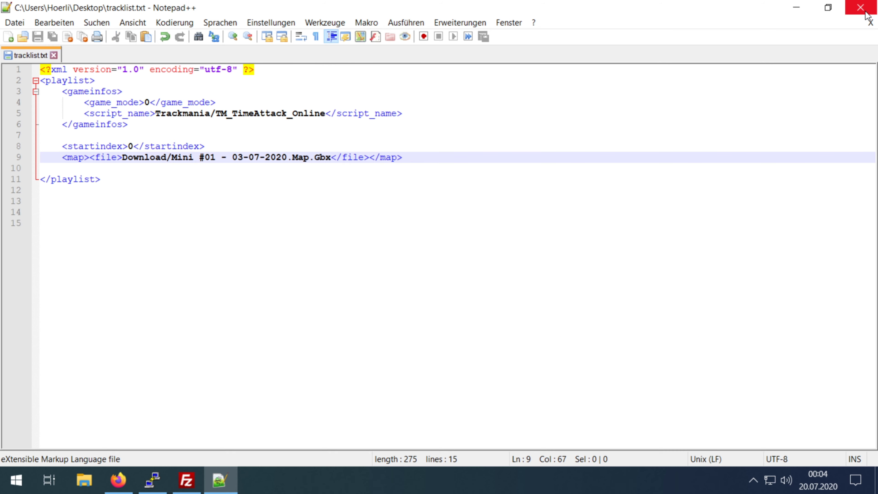
left_click(797, 8)
Check the GameLog for the Server started line and the loaded Mini #01 map, then close it.
right_click(131, 159)
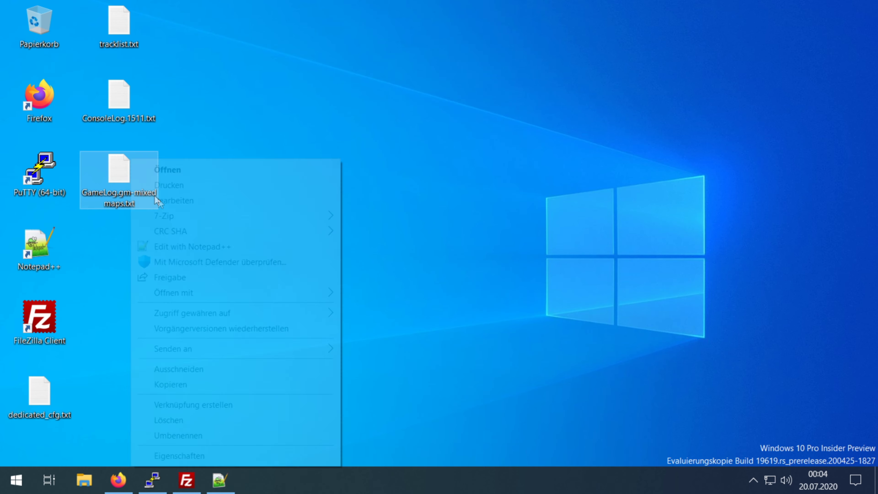
left_click(190, 247)
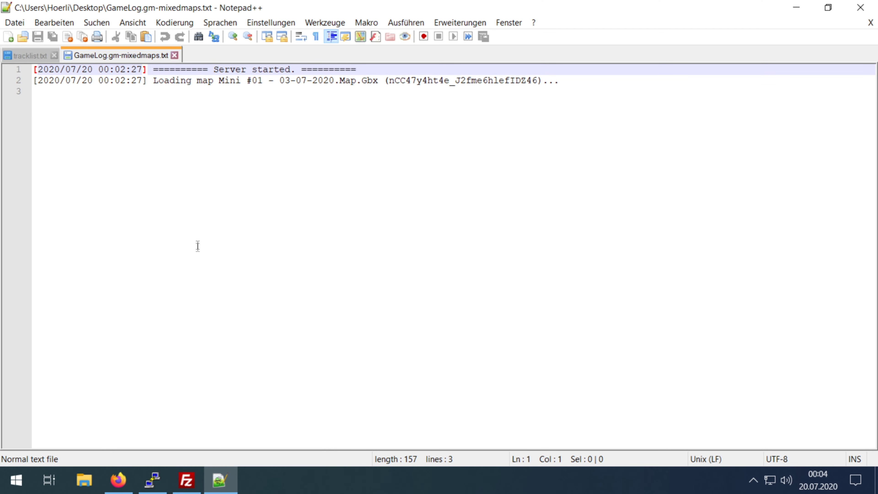
left_click_drag(212, 69, 287, 69)
left_click_drag(238, 81, 397, 83)
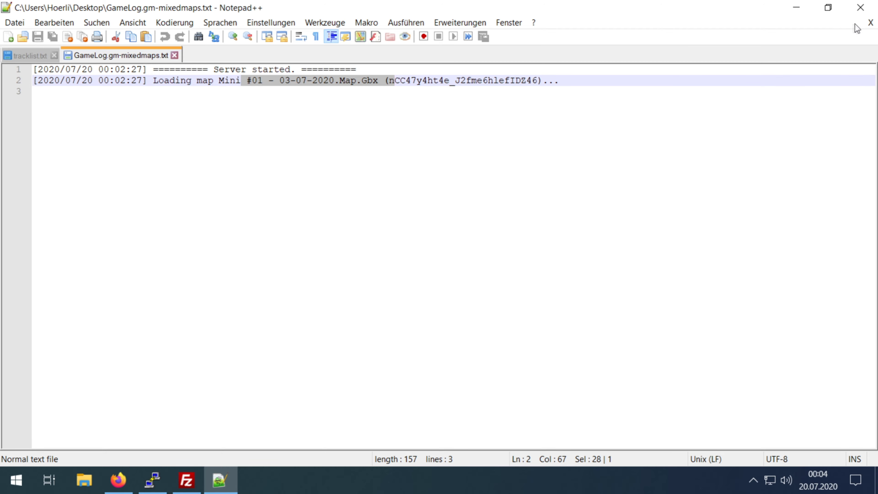
left_click(870, 22)
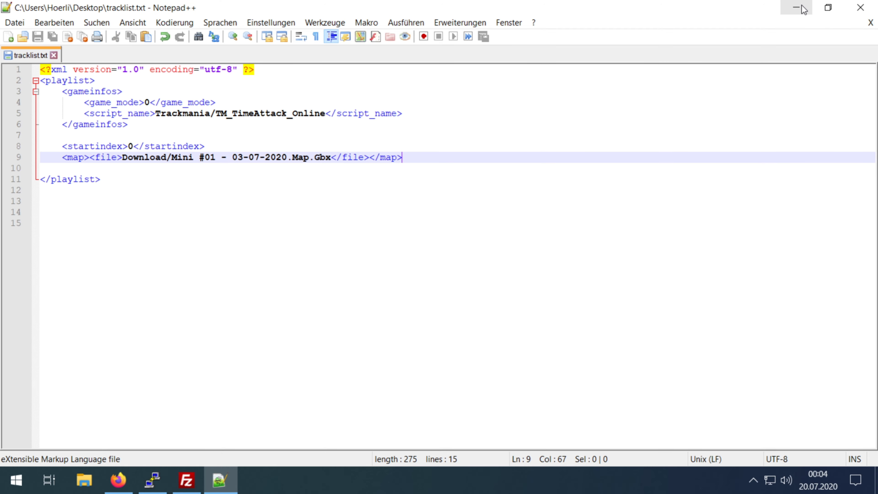
left_click(797, 8)
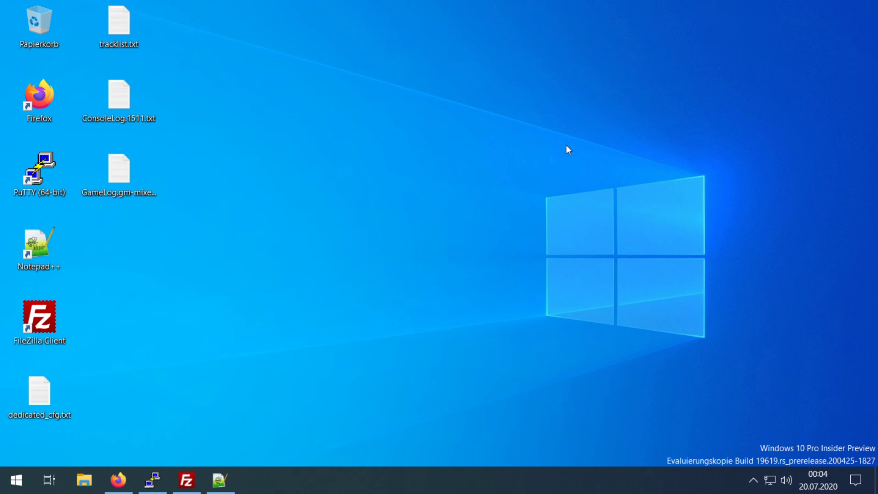
Open the GameMania club from the Clubs section and choose to create a new room activity.
left_click(155, 479)
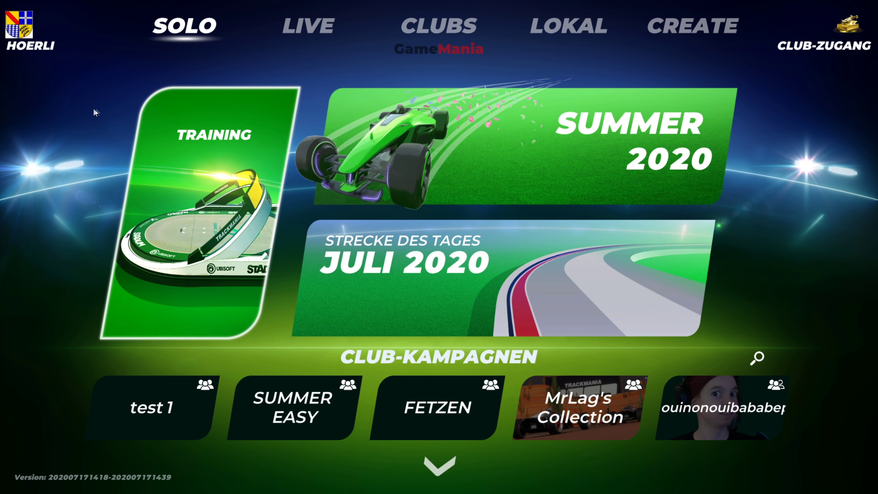
left_click(426, 26)
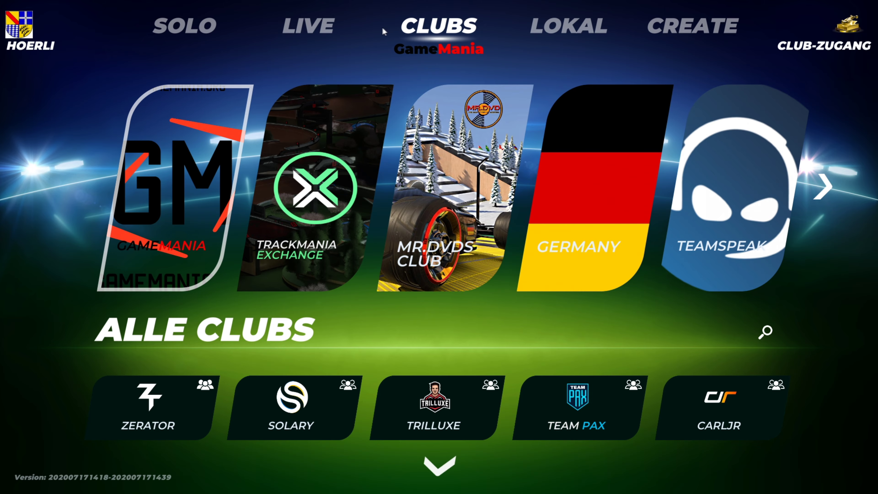
left_click(200, 151)
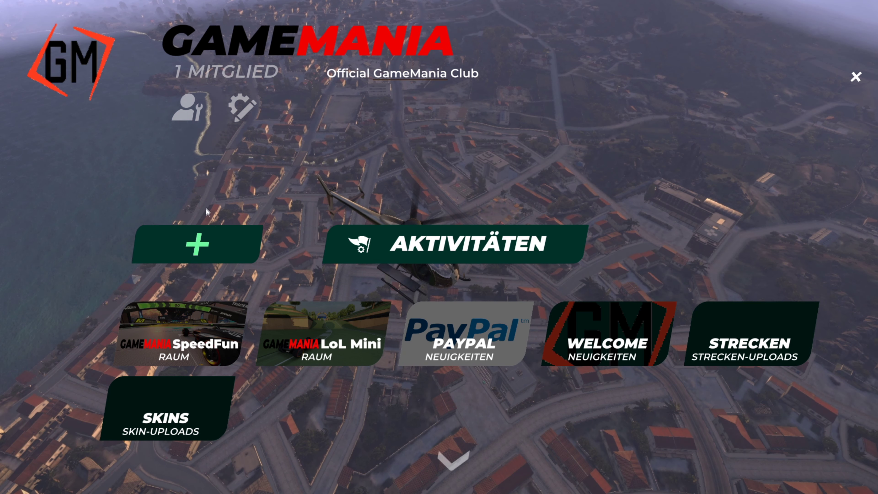
left_click(207, 242)
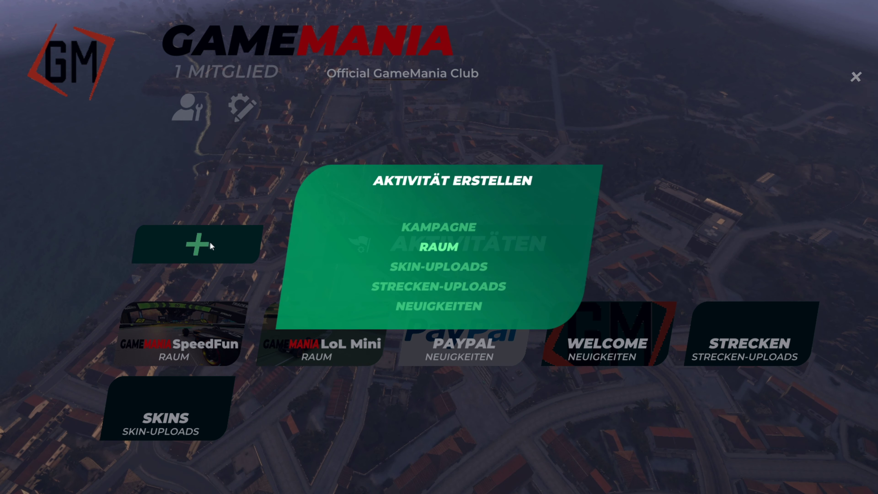
left_click(439, 248)
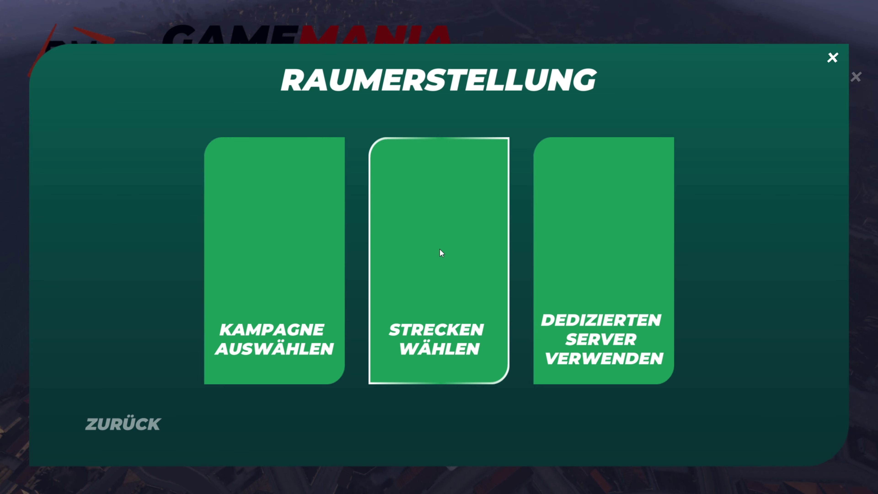
Create a dedicated-server room named 'Testserver' using the GM-MixedMaps server account.
left_click(631, 324)
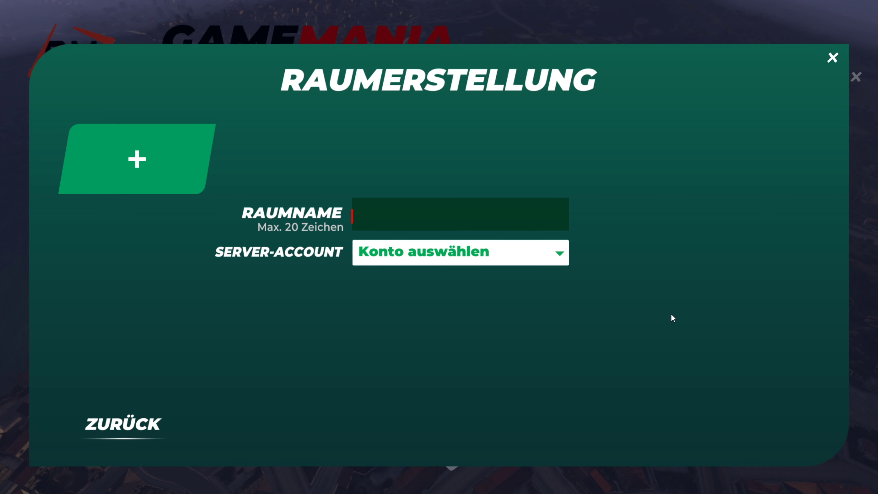
type("$")
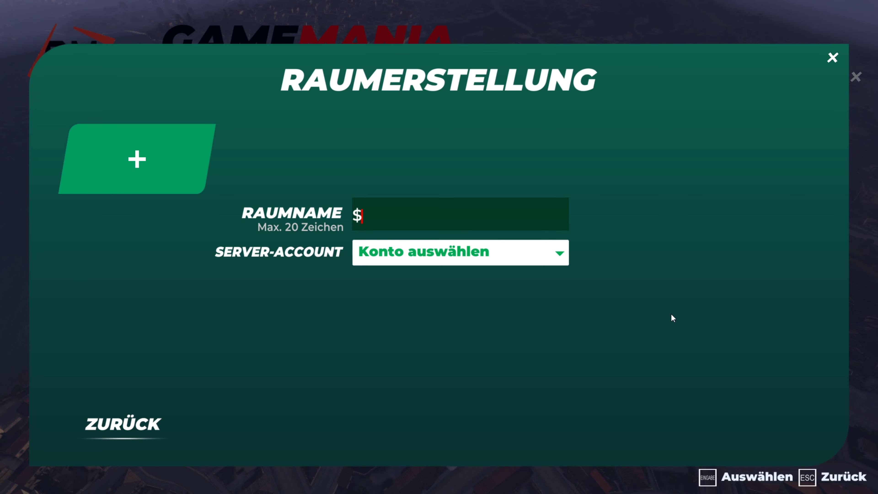
type("000Testr")
key("BackSpace")
type("server")
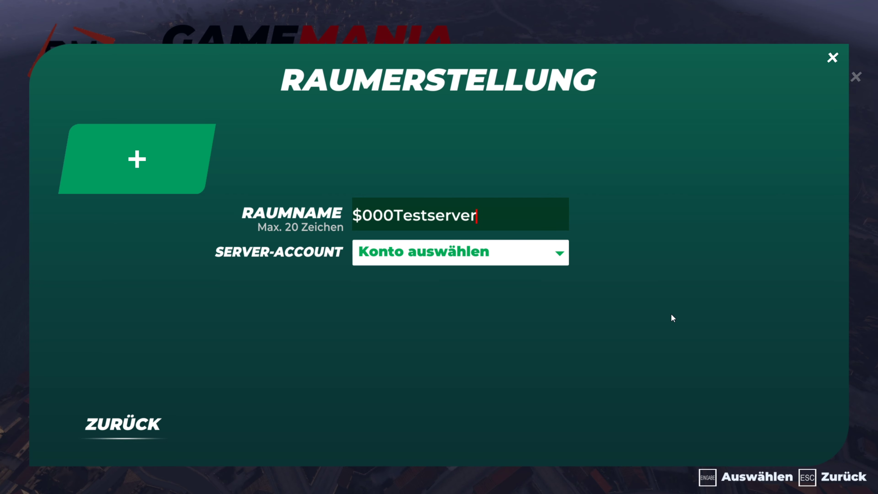
key("Return")
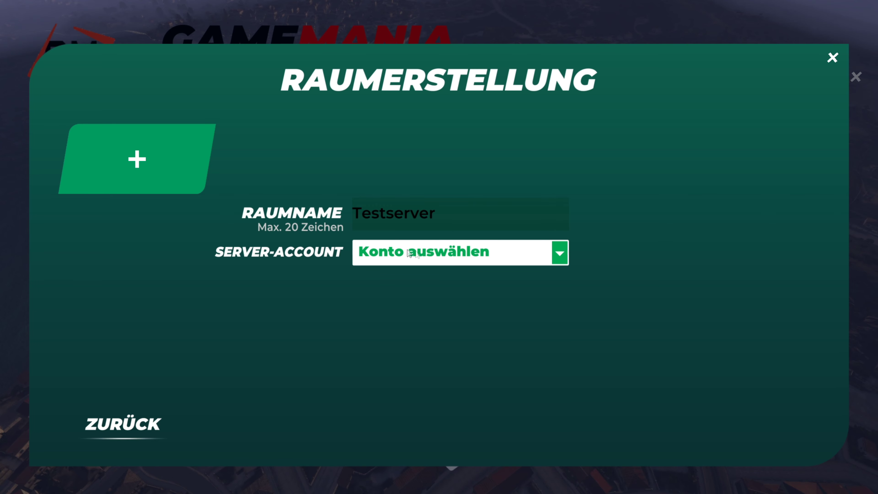
left_click(560, 252)
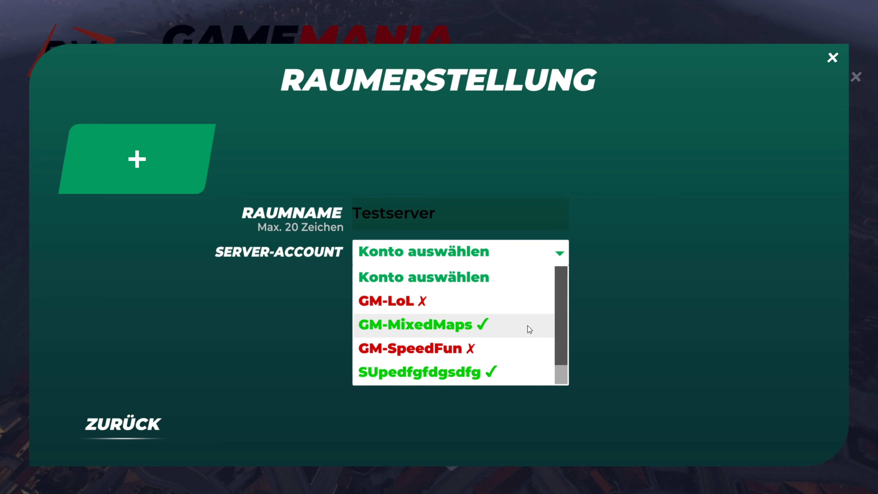
left_click(448, 330)
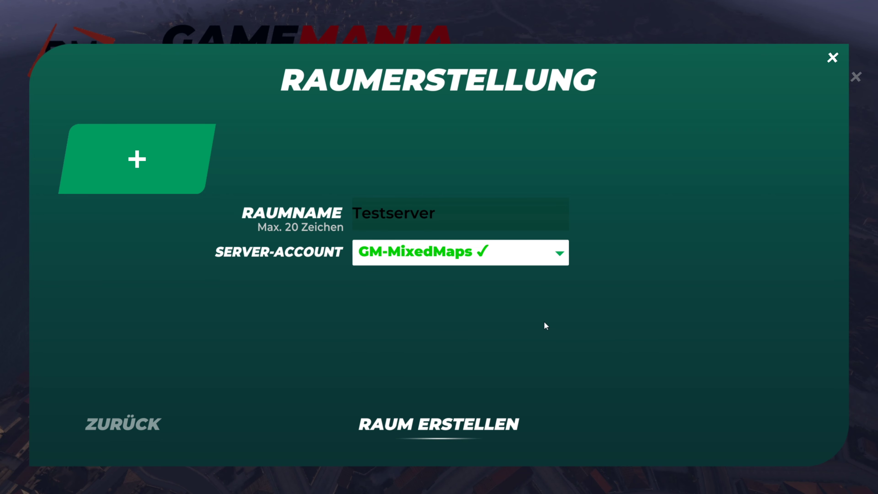
left_click(469, 425)
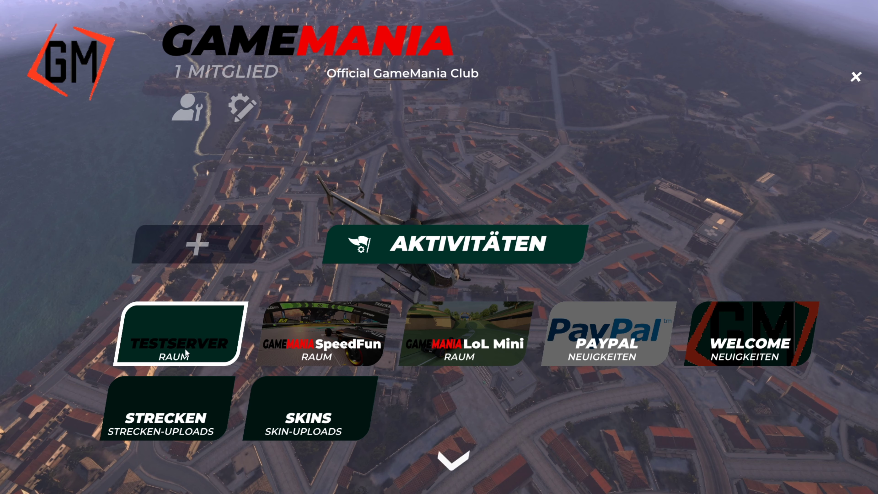
Join the Testserver room and show framerate and ping statistics once the race loads.
left_click(204, 347)
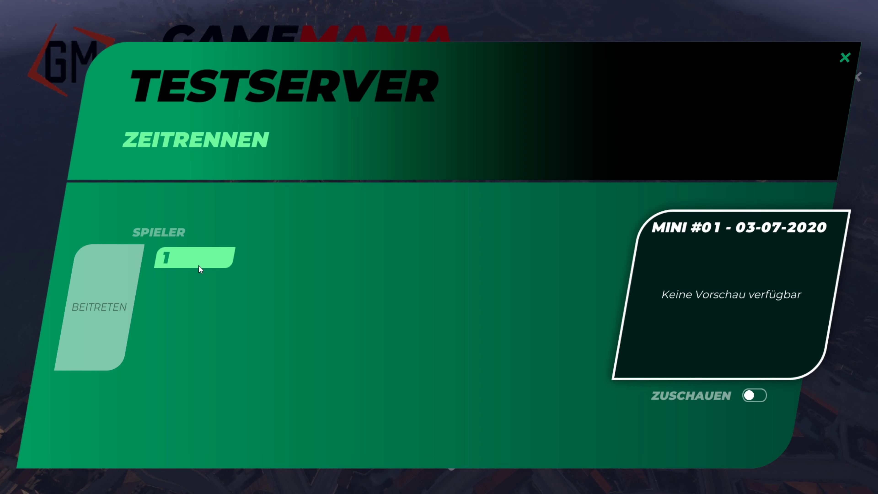
left_click(107, 295)
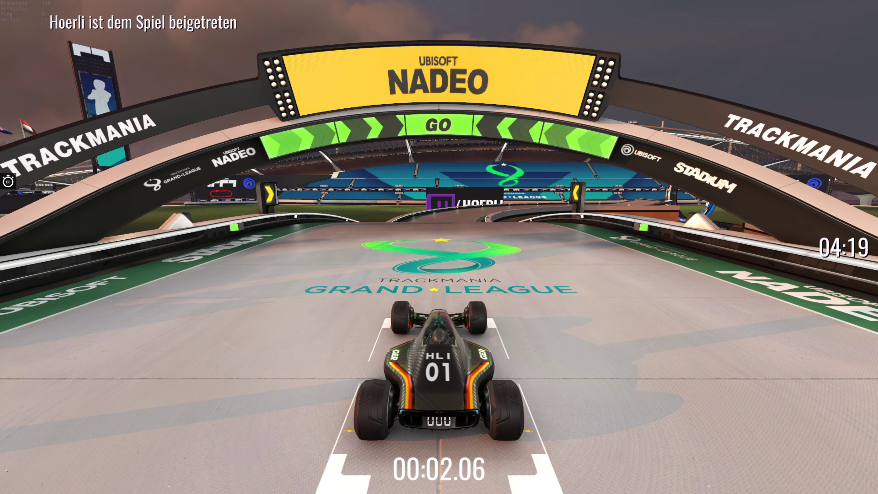
key("ctrl+f")
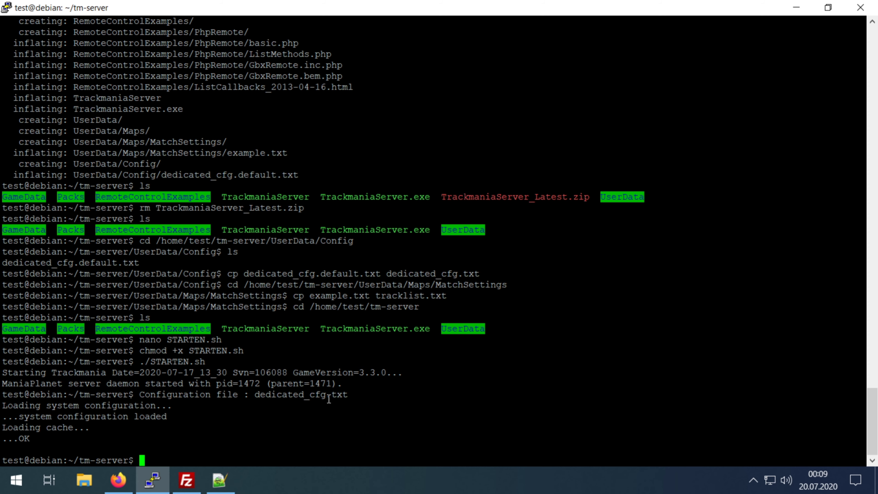
Refresh the server Logs folder and download both log files to the Desktop, overwriting the old copies.
key("super+d")
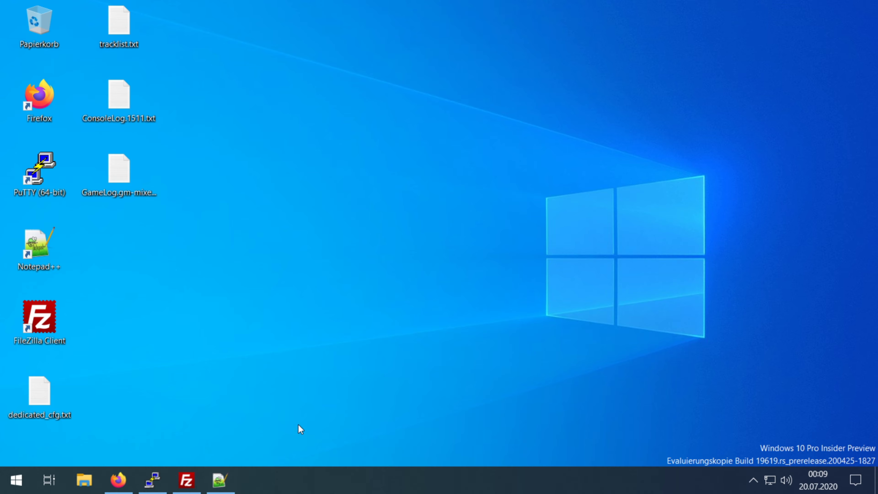
left_click(185, 481)
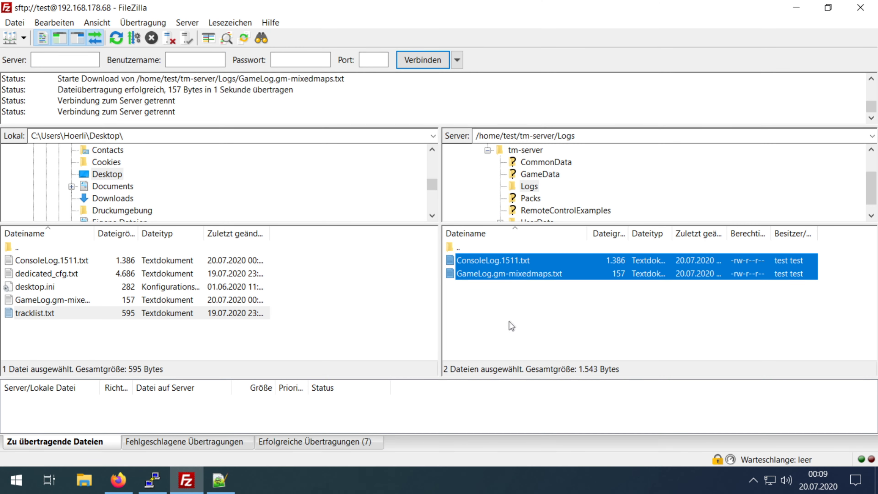
right_click(511, 320)
left_click(548, 250)
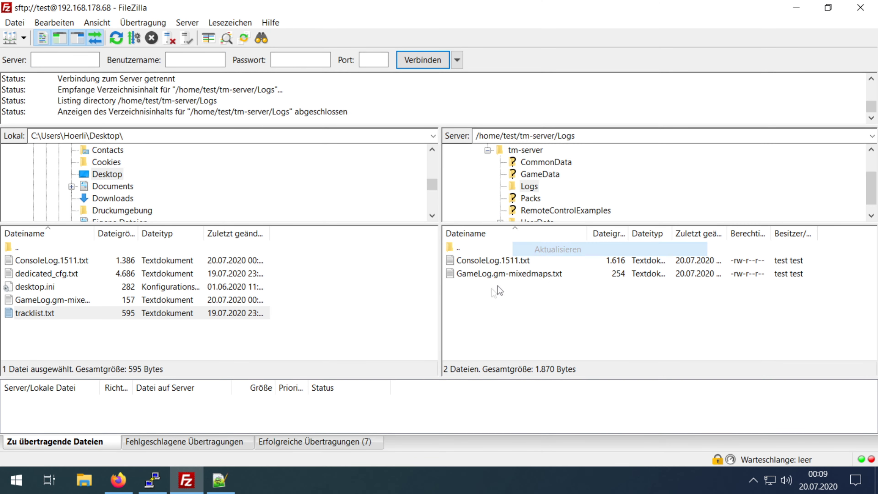
left_click_drag(494, 304, 406, 323)
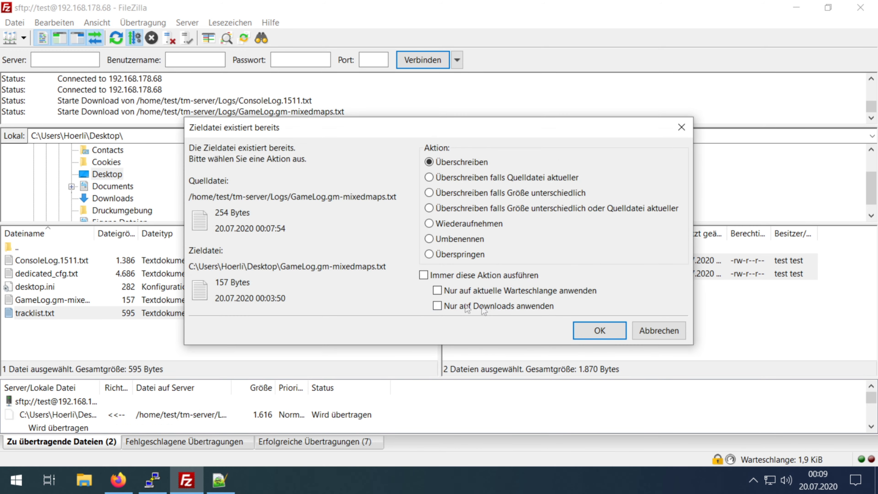
left_click(596, 332)
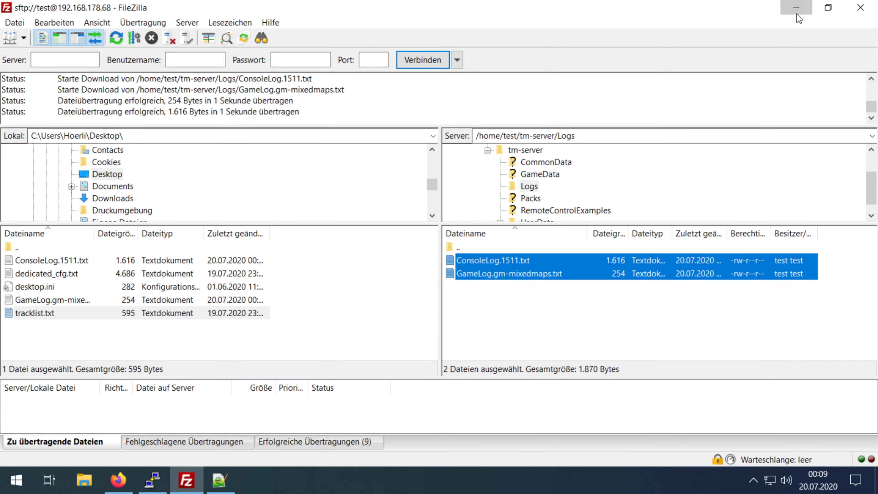
left_click(796, 7)
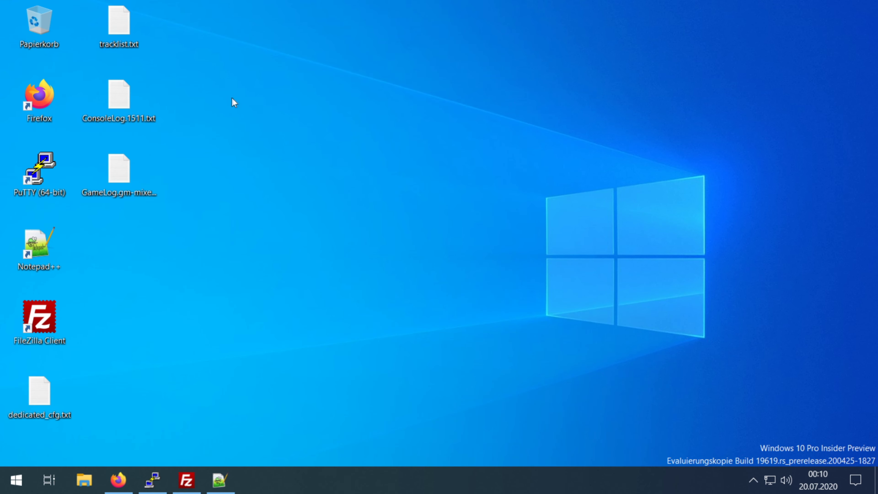
Open the refreshed ConsoleLog.1511.txt and highlight line 29's connection timestamp, IP address and player ID.
right_click(122, 91)
left_click(164, 180)
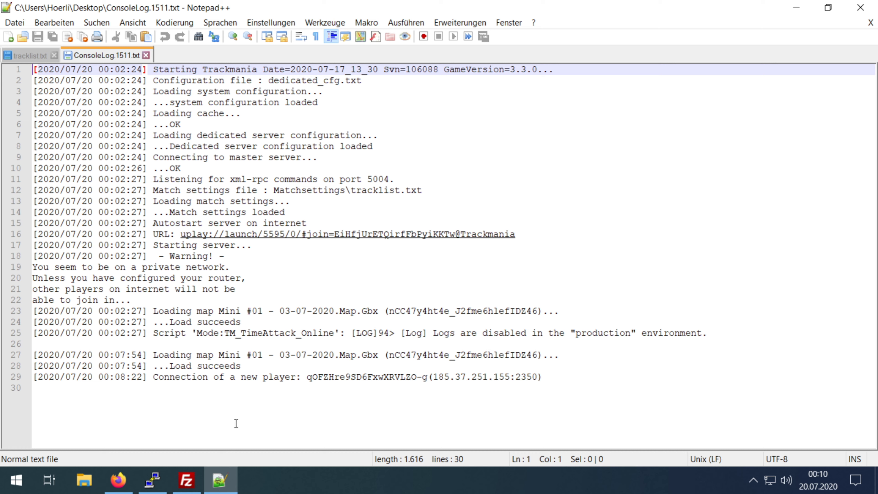
left_click_drag(269, 376, 428, 379)
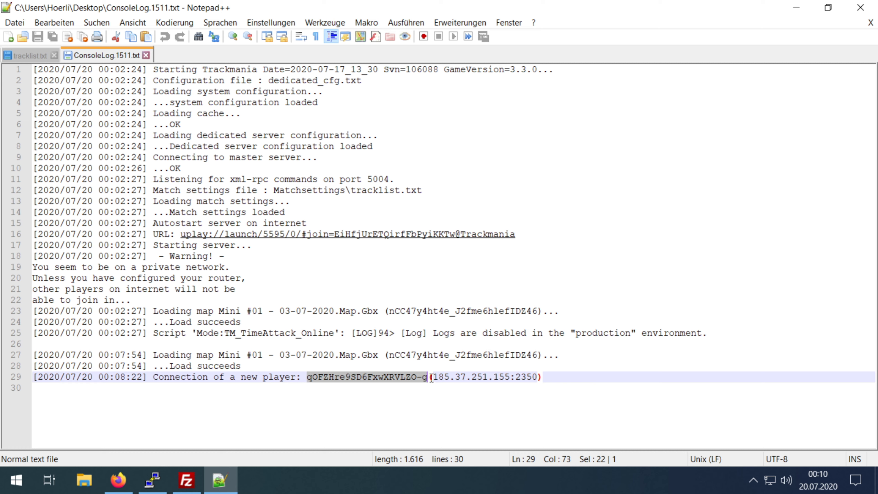
left_click_drag(432, 377, 554, 384)
left_click(500, 409)
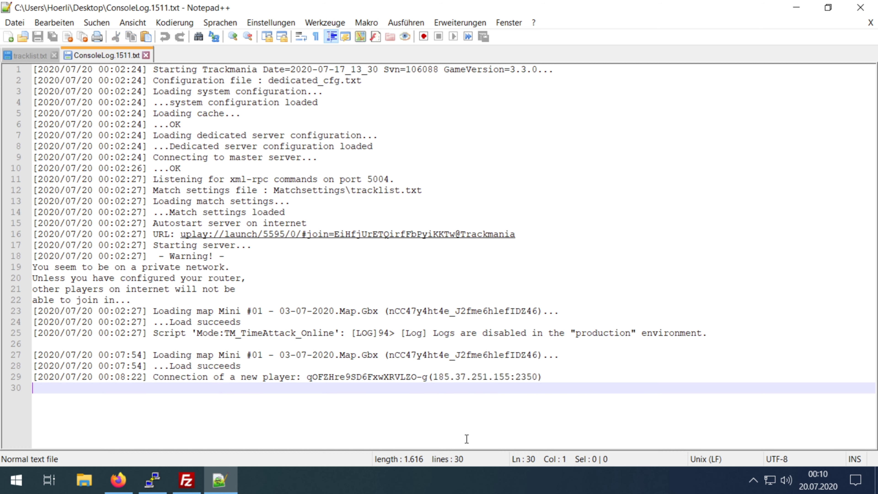
left_click_drag(34, 377, 136, 377)
left_click(184, 402)
left_click_drag(308, 377, 429, 377)
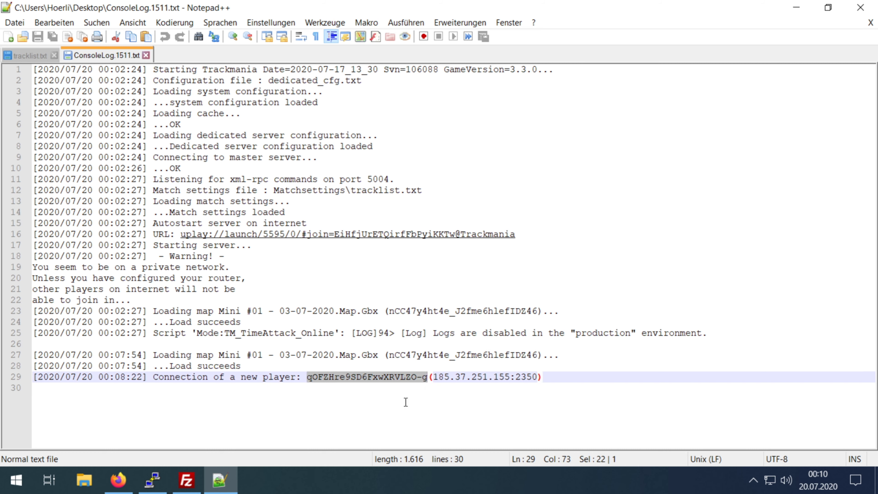